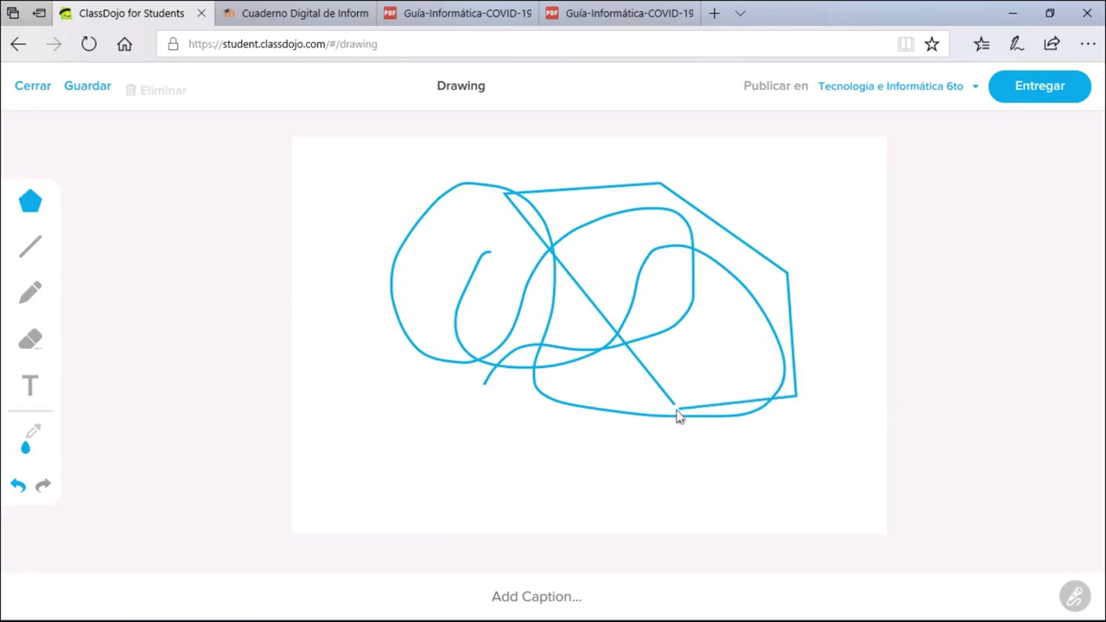
Finish the last straight segment of the practice drawing and close the drawing without saving it.
{"action": "left_click", "coordinate": [491, 355]}
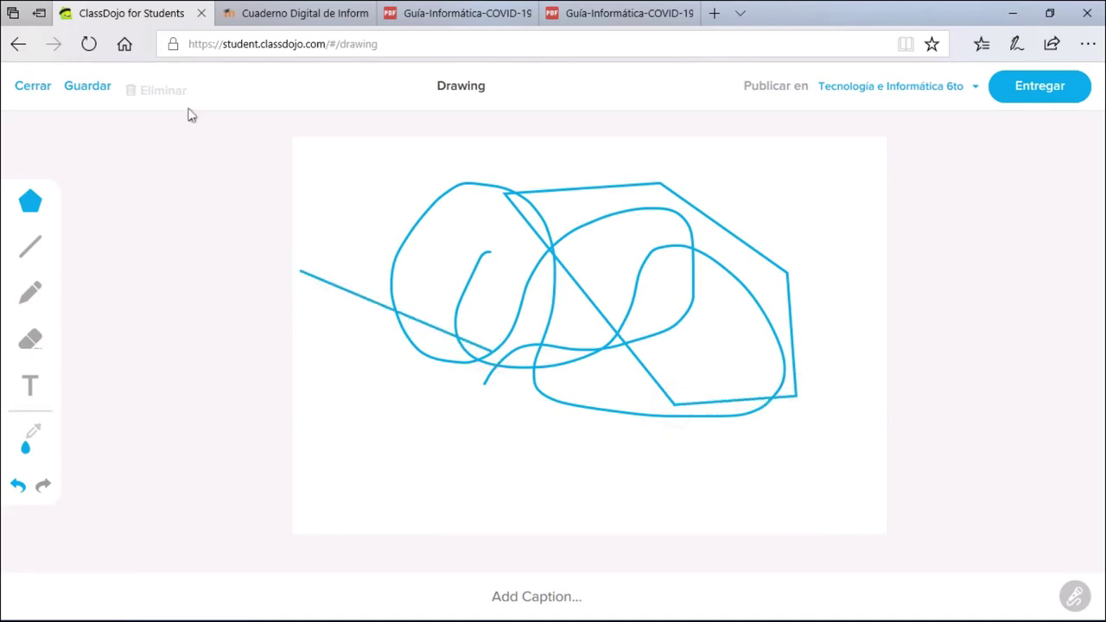
{"action": "left_click", "coordinate": [41, 90]}
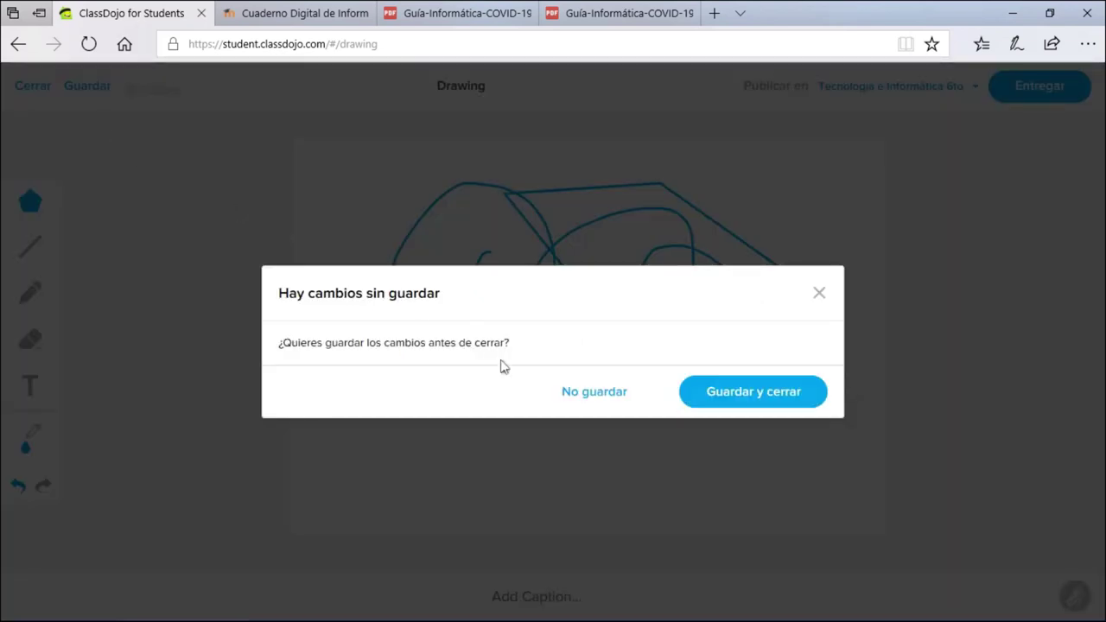
{"action": "left_click", "coordinate": [594, 391]}
Examine the Para Hacer section on the student home page and its assignments CineForo Taller and Explora tu cuaderno digital.
{"action": "scroll", "coordinate": [610, 265], "scroll_direction": "down", "scroll_amount": 5}
{"action": "scroll", "coordinate": [953, 325], "scroll_direction": "up", "scroll_amount": 3}
{"action": "scroll", "coordinate": [953, 325], "scroll_direction": "up", "scroll_amount": 3}
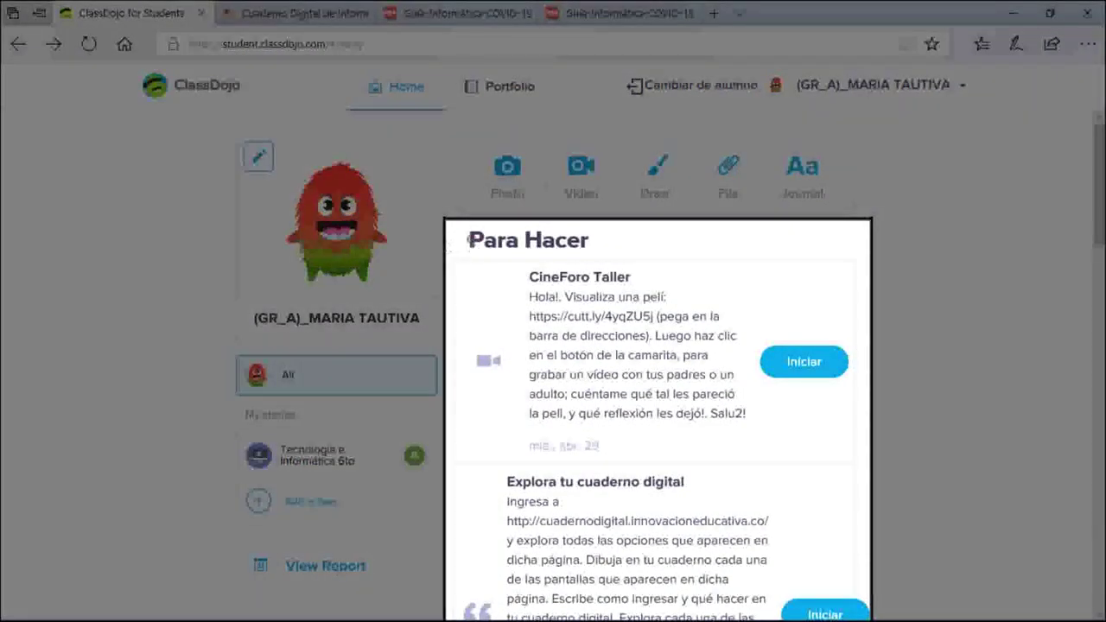
{"action": "left_click_drag", "start_coordinate": [467, 242], "coordinate": [588, 247]}
{"action": "left_click", "coordinate": [545, 248]}
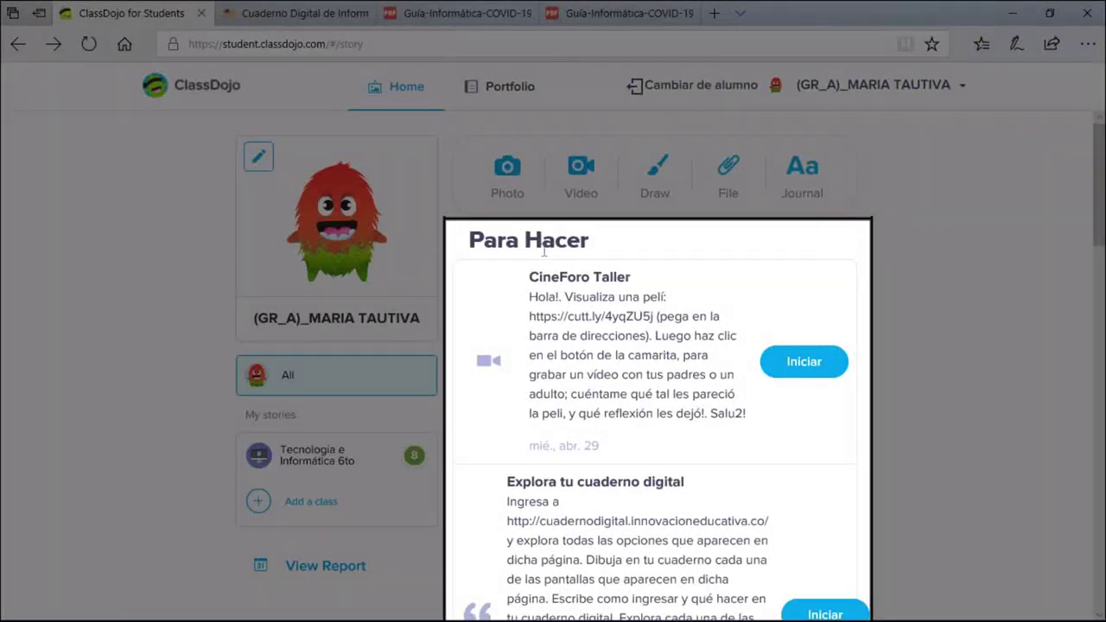
{"action": "scroll", "coordinate": [833, 316], "scroll_direction": "down", "scroll_amount": 2}
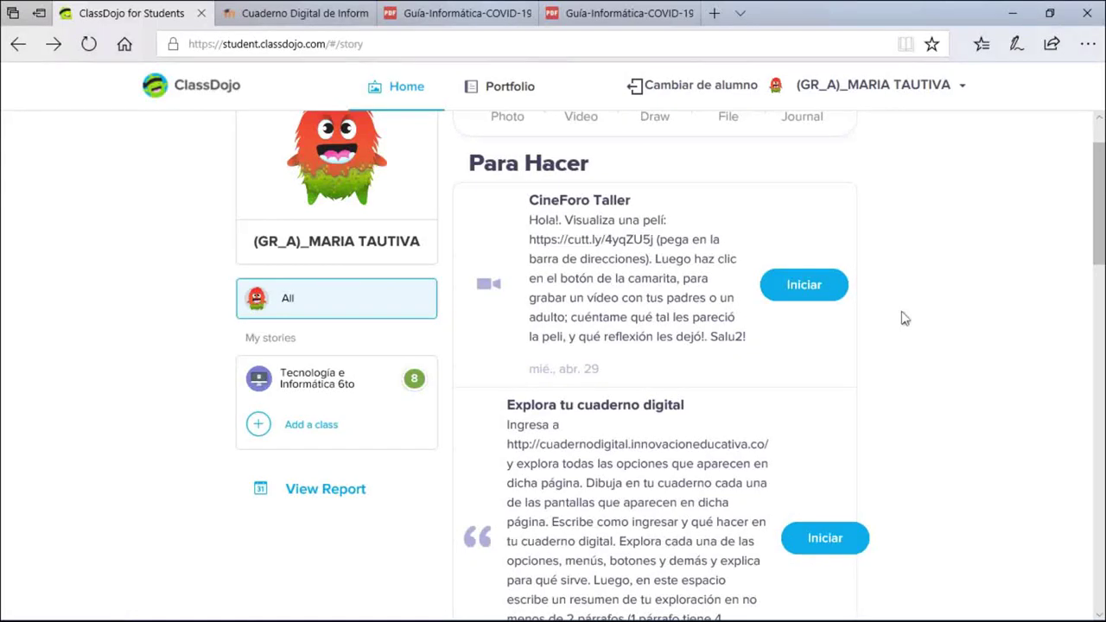
{"action": "scroll", "coordinate": [905, 319], "scroll_direction": "down", "scroll_amount": 3}
{"action": "scroll", "coordinate": [905, 319], "scroll_direction": "up", "scroll_amount": 3}
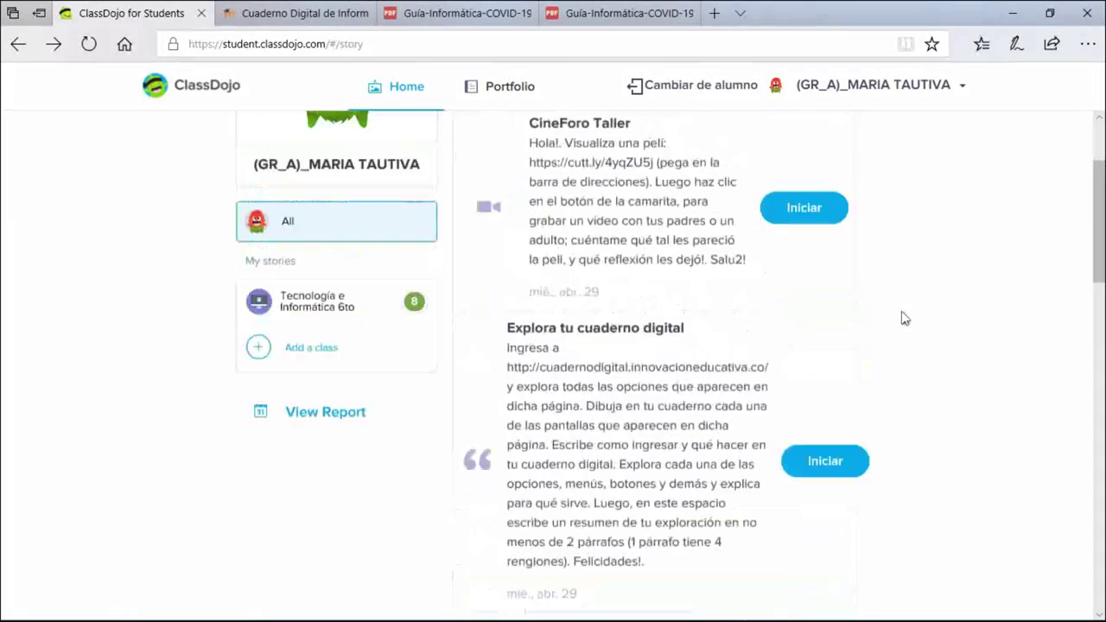
{"action": "scroll", "coordinate": [905, 319], "scroll_direction": "down", "scroll_amount": 2}
{"action": "scroll", "coordinate": [905, 319], "scroll_direction": "up", "scroll_amount": 2}
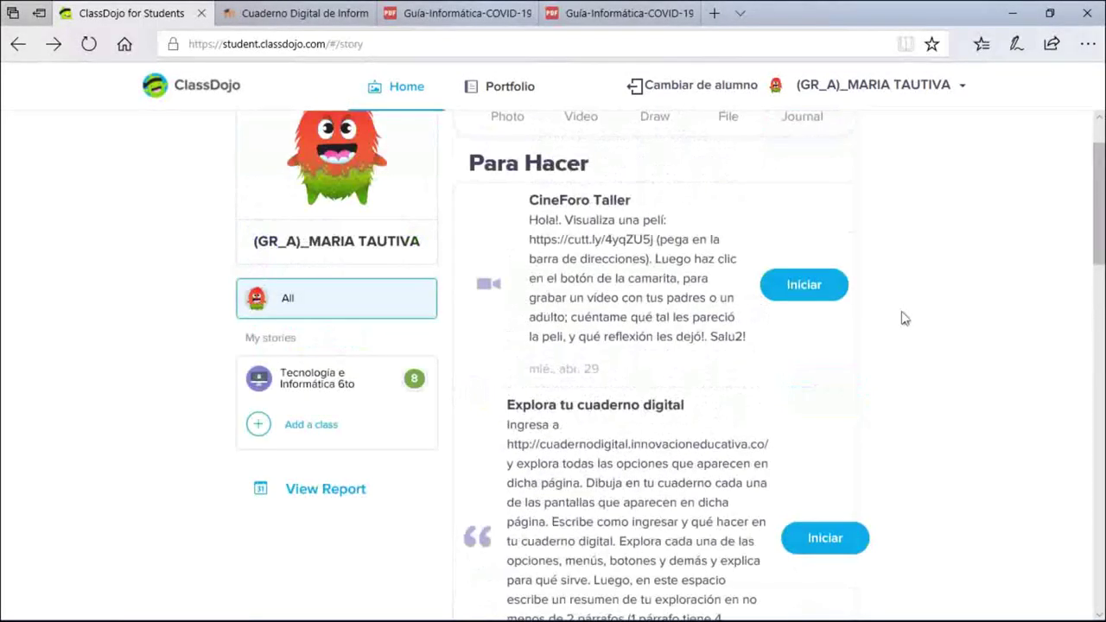
{"action": "scroll", "coordinate": [905, 319], "scroll_direction": "down", "scroll_amount": 1}
Examine the teacher's posts in the Stories section, including the virtual meeting announcement and the selfie activity.
{"action": "scroll", "coordinate": [905, 319], "scroll_direction": "down", "scroll_amount": 6}
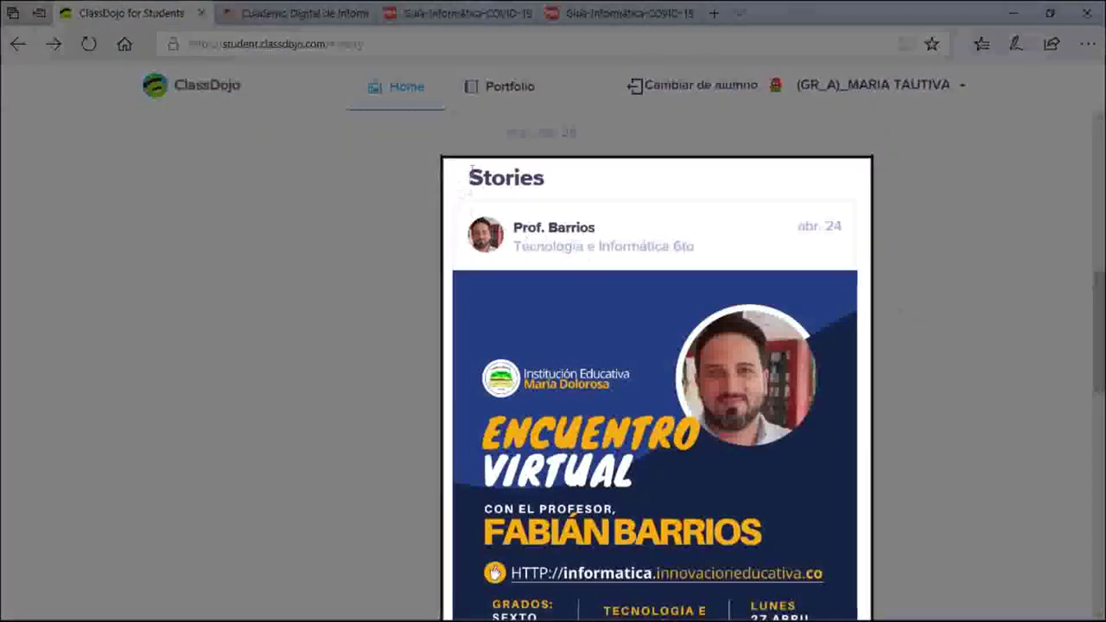
{"action": "left_click_drag", "start_coordinate": [472, 169], "coordinate": [580, 181]}
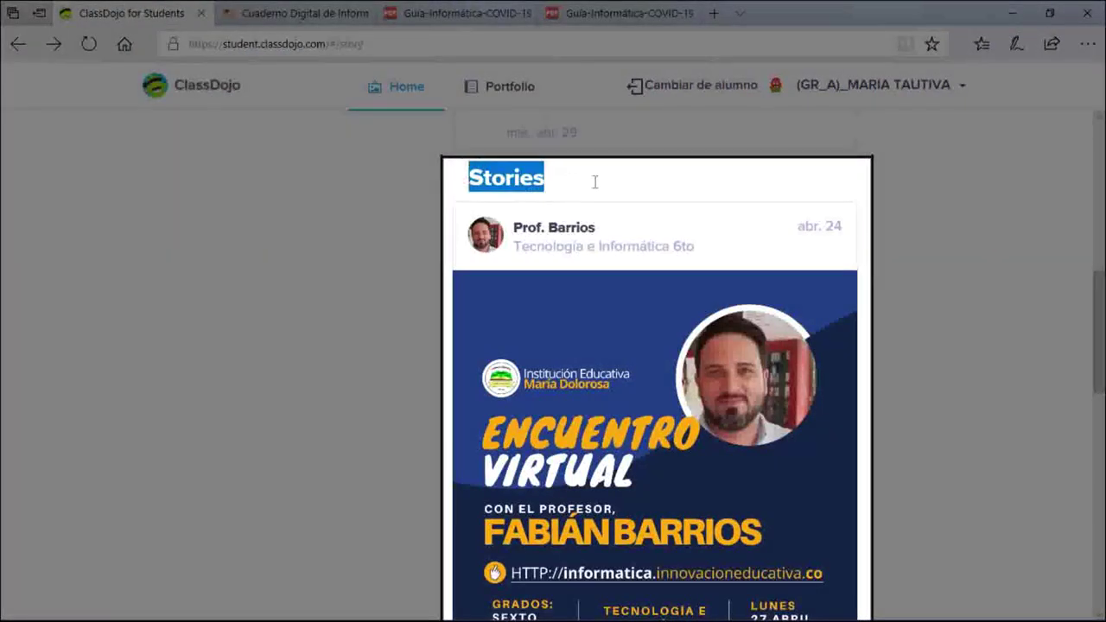
{"action": "left_click", "coordinate": [884, 276]}
{"action": "scroll", "coordinate": [872, 285], "scroll_direction": "down", "scroll_amount": 1}
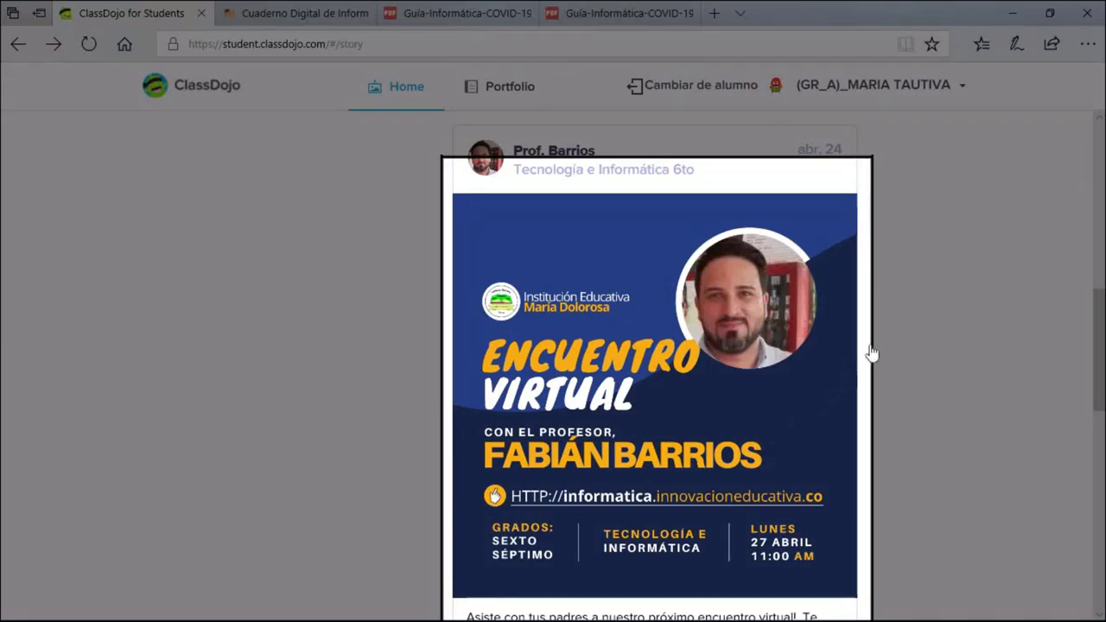
{"action": "scroll", "coordinate": [871, 343], "scroll_direction": "down", "scroll_amount": 1}
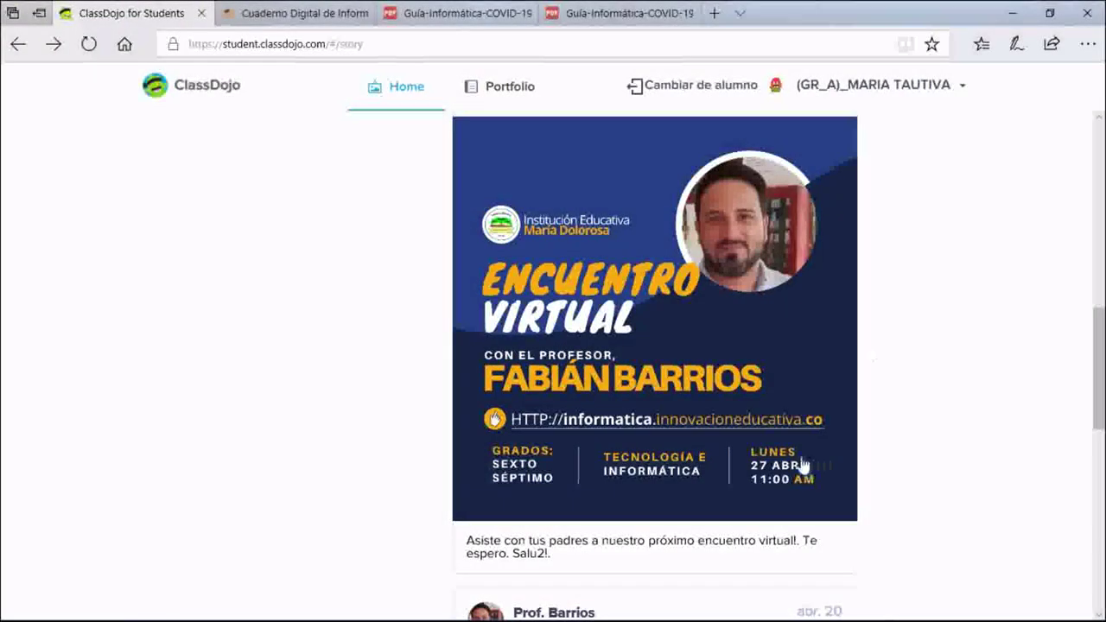
{"action": "scroll", "coordinate": [826, 461], "scroll_direction": "down", "scroll_amount": 7}
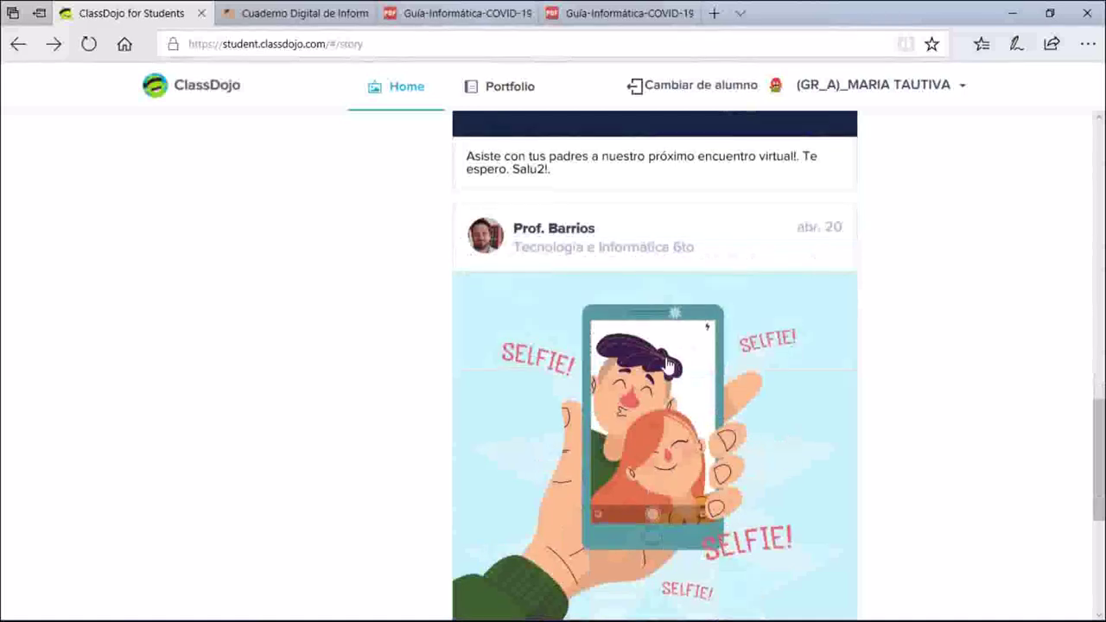
{"action": "scroll", "coordinate": [668, 366], "scroll_direction": "down", "scroll_amount": 1}
{"action": "scroll", "coordinate": [678, 527], "scroll_direction": "up", "scroll_amount": 14}
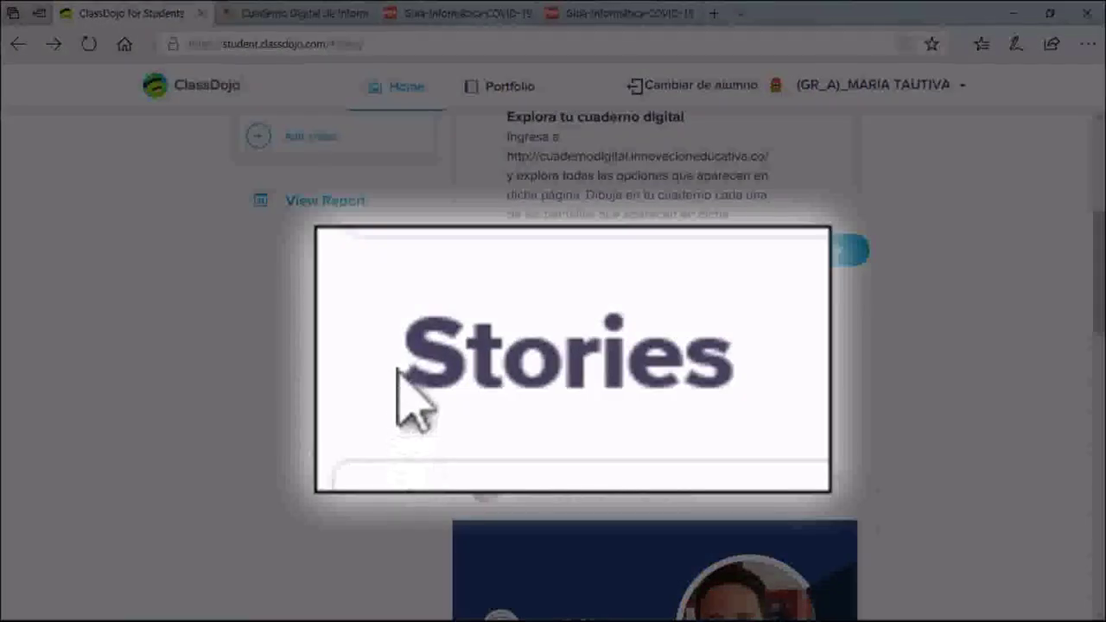
{"action": "left_click_drag", "start_coordinate": [451, 427], "coordinate": [536, 425]}
{"action": "scroll", "coordinate": [818, 452], "scroll_direction": "down", "scroll_amount": 4}
{"action": "scroll", "coordinate": [818, 452], "scroll_direction": "down", "scroll_amount": 5}
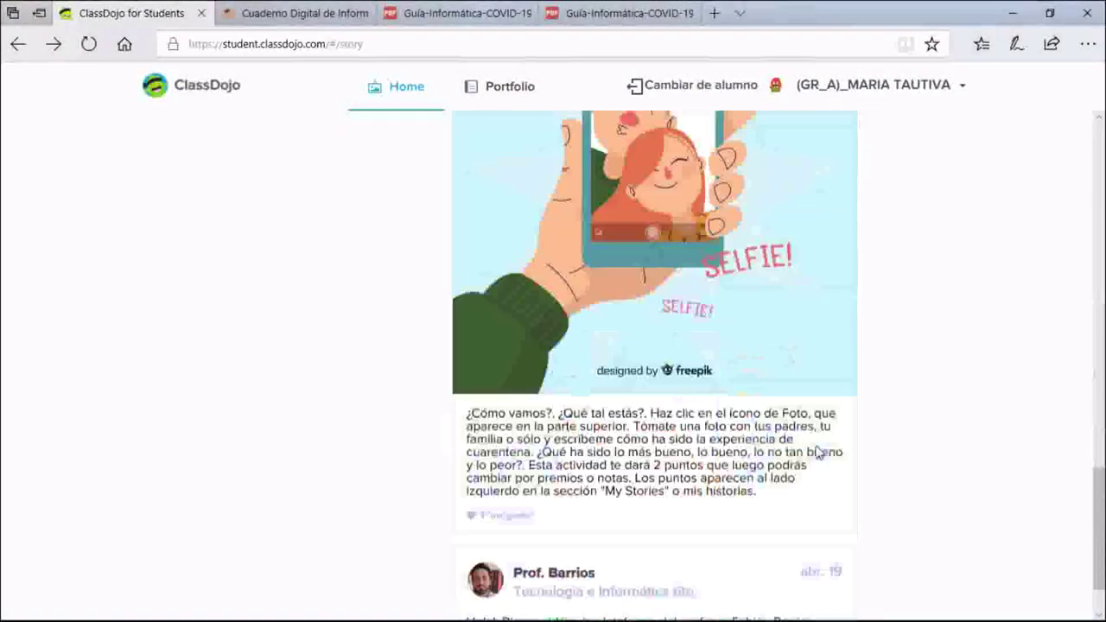
{"action": "scroll", "coordinate": [626, 392], "scroll_direction": "up", "scroll_amount": 15}
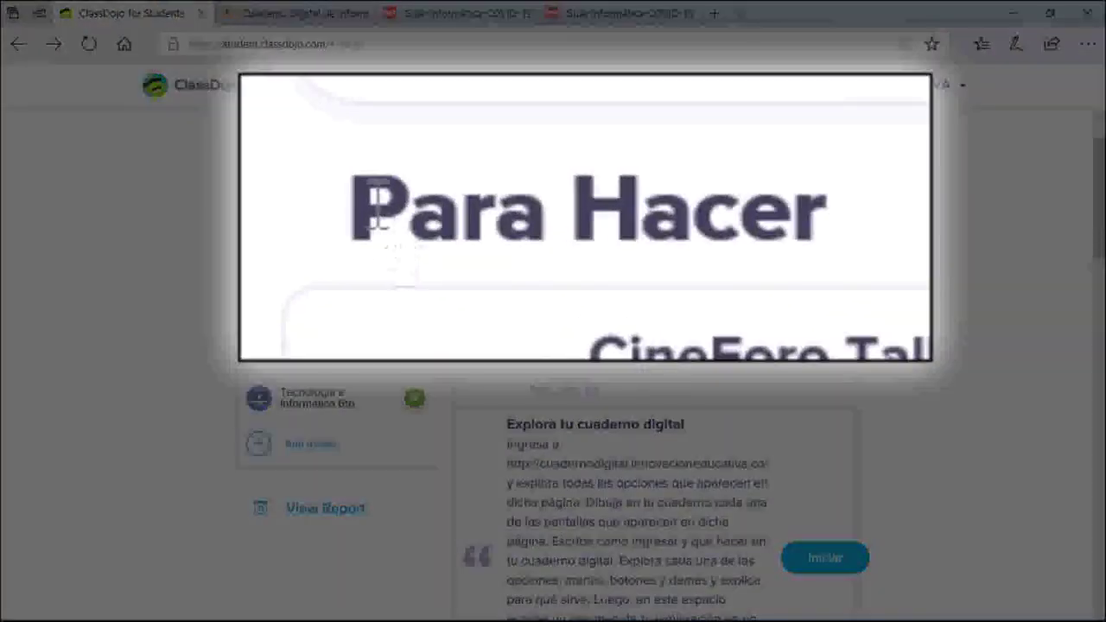
Return to Para Hacer and check the instructions and date of the CineForo Taller assignment.
{"action": "left_click_drag", "start_coordinate": [470, 185], "coordinate": [605, 187]}
{"action": "scroll", "coordinate": [884, 259], "scroll_direction": "down", "scroll_amount": 4}
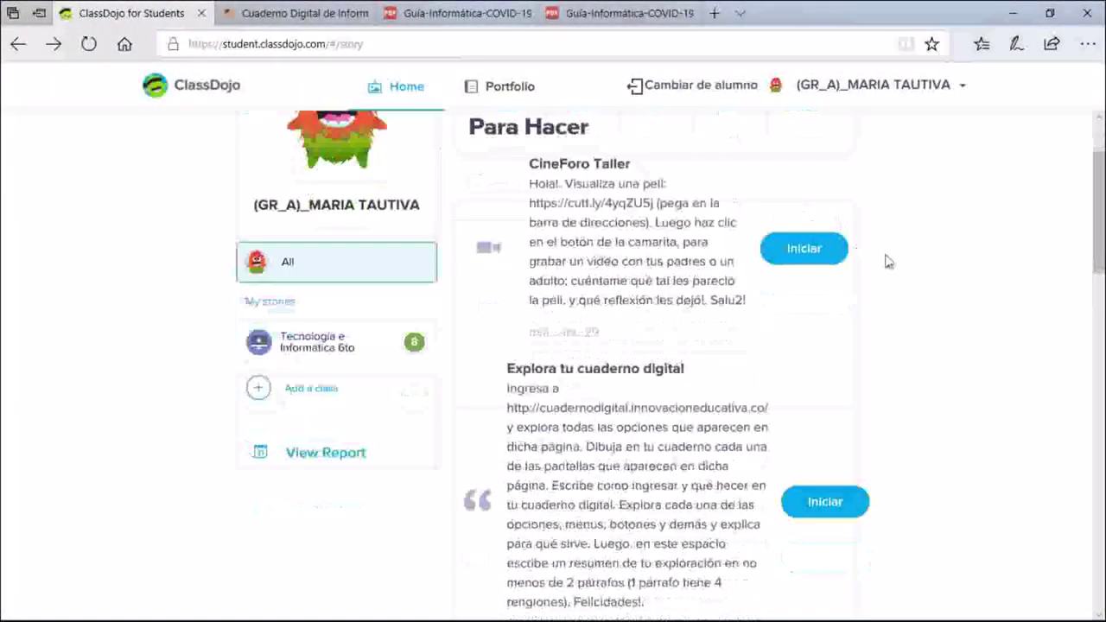
{"action": "scroll", "coordinate": [885, 259], "scroll_direction": "up", "scroll_amount": 2}
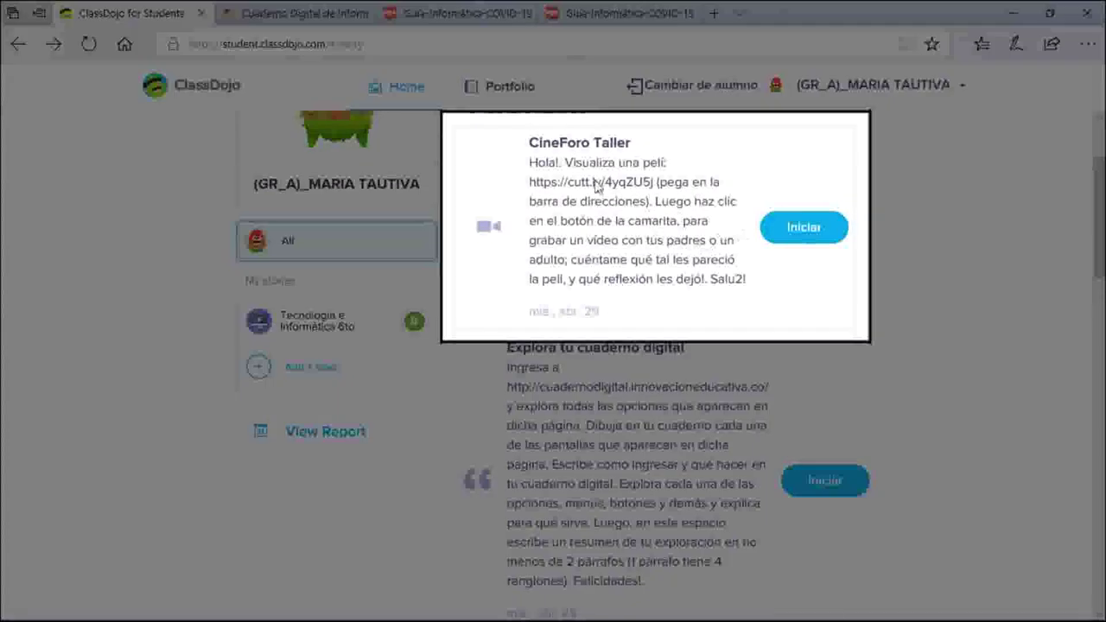
{"action": "left_click_drag", "start_coordinate": [530, 311], "coordinate": [598, 310]}
{"action": "left_click", "coordinate": [611, 311]}
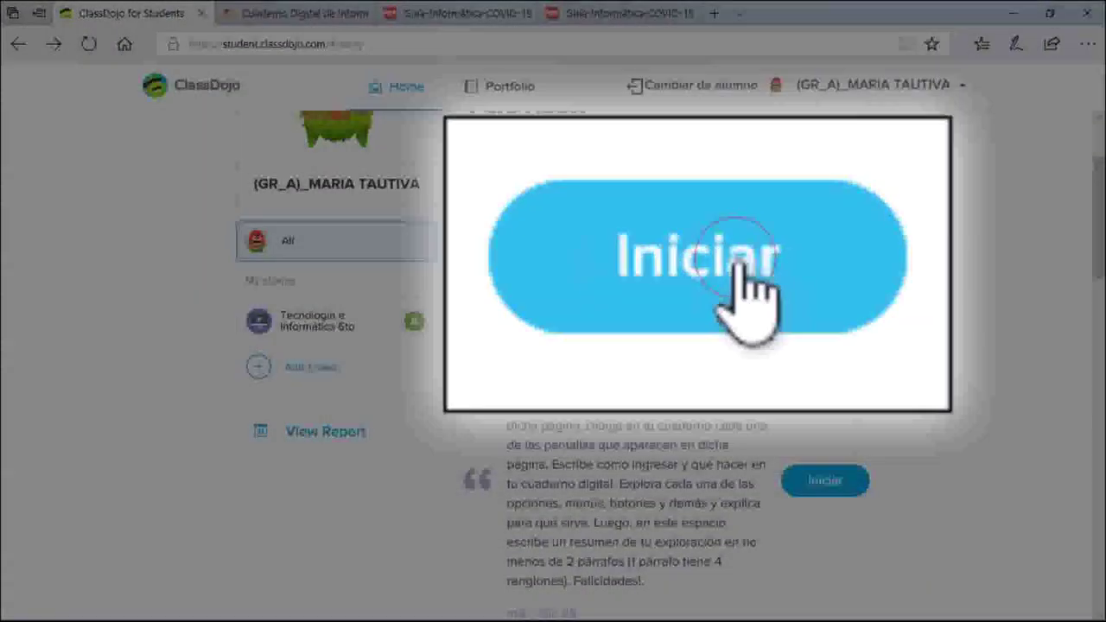
Start the CineForo Taller assignment and open the movie link given in its instructions.
{"action": "left_click", "coordinate": [824, 480]}
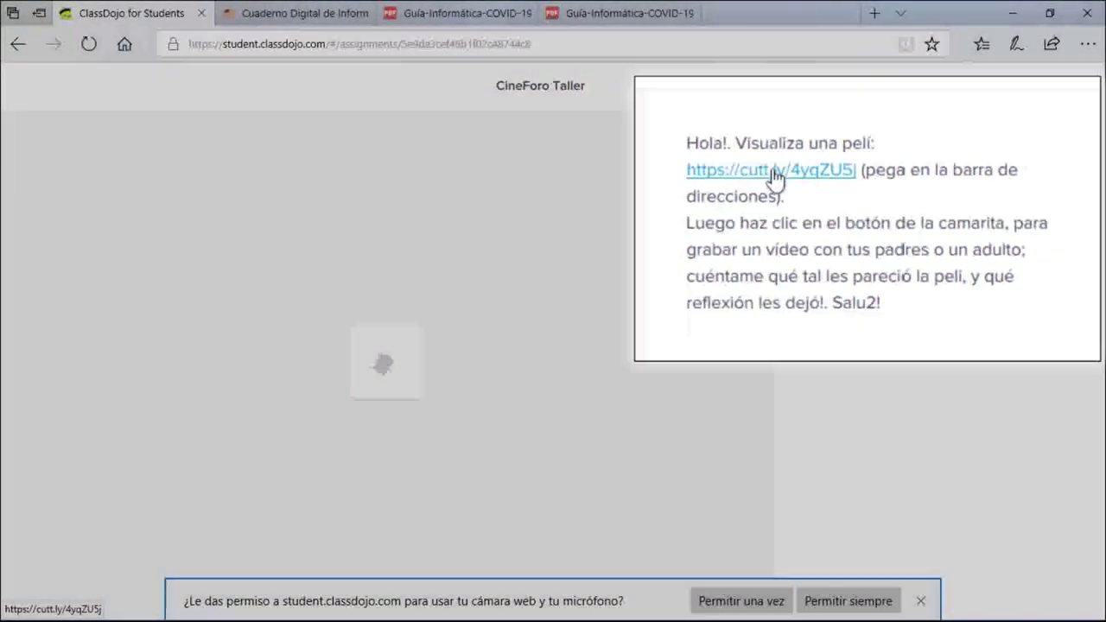
{"action": "left_click", "coordinate": [773, 178]}
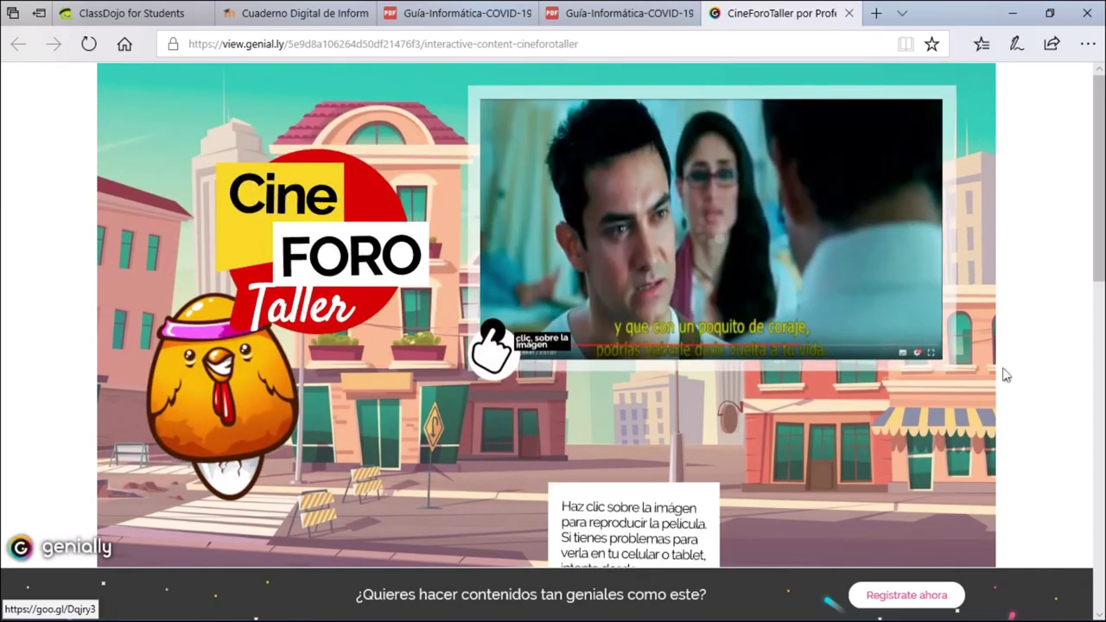
Close the second Guía-Informática-COVID-19 PDF tab and read the viewing instructions on the CineForoTaller page.
{"action": "left_click", "coordinate": [641, 19]}
{"action": "middle_click", "coordinate": [640, 19]}
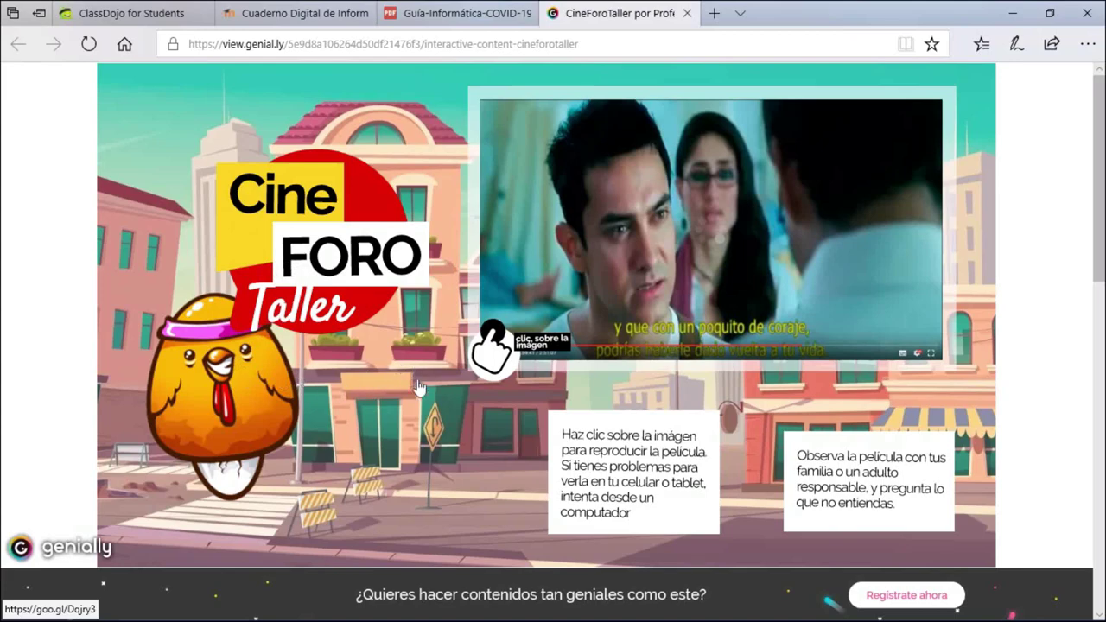
{"action": "scroll", "coordinate": [415, 383], "scroll_direction": "down", "scroll_amount": 1}
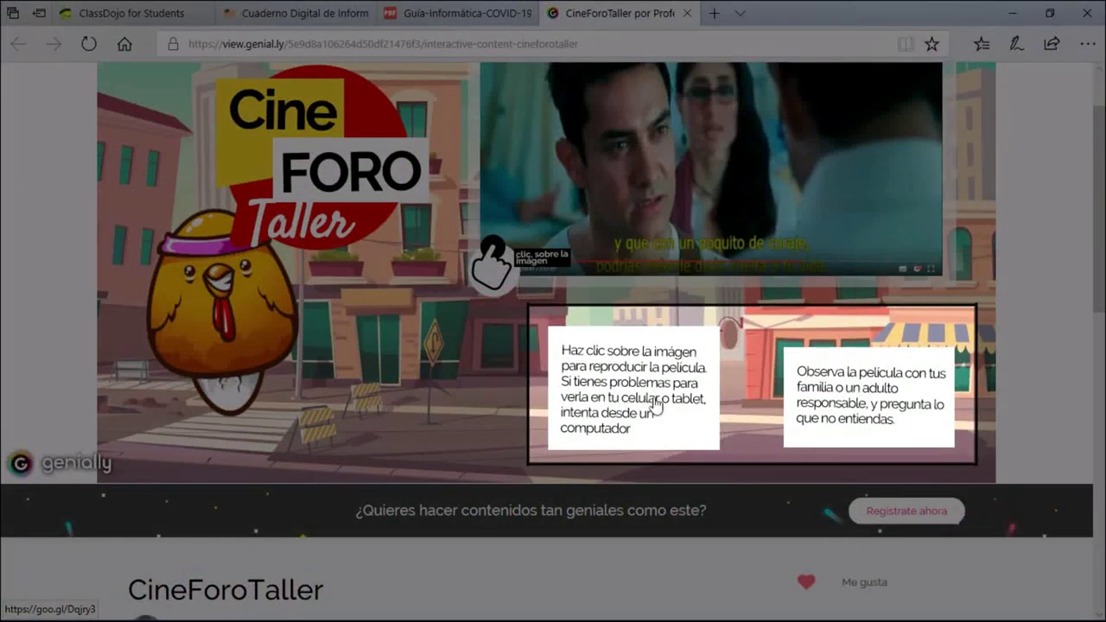
{"action": "scroll", "coordinate": [592, 428], "scroll_direction": "up", "scroll_amount": 1}
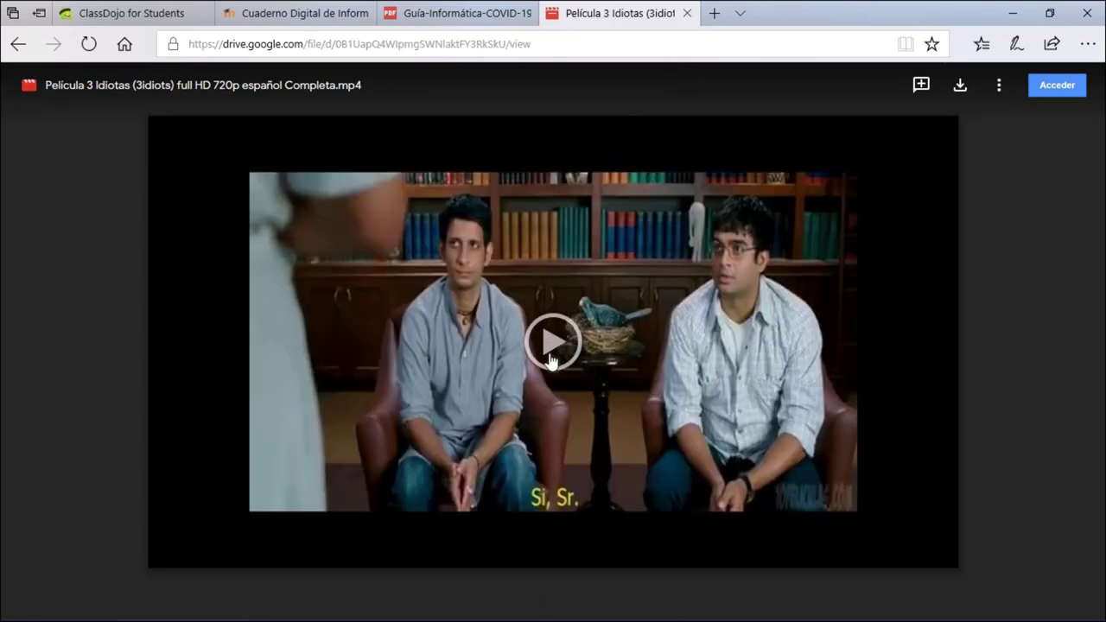
Play the 3 Idiotas movie on Google Drive and skip ahead to about a third of its length.
{"action": "left_click", "coordinate": [666, 370]}
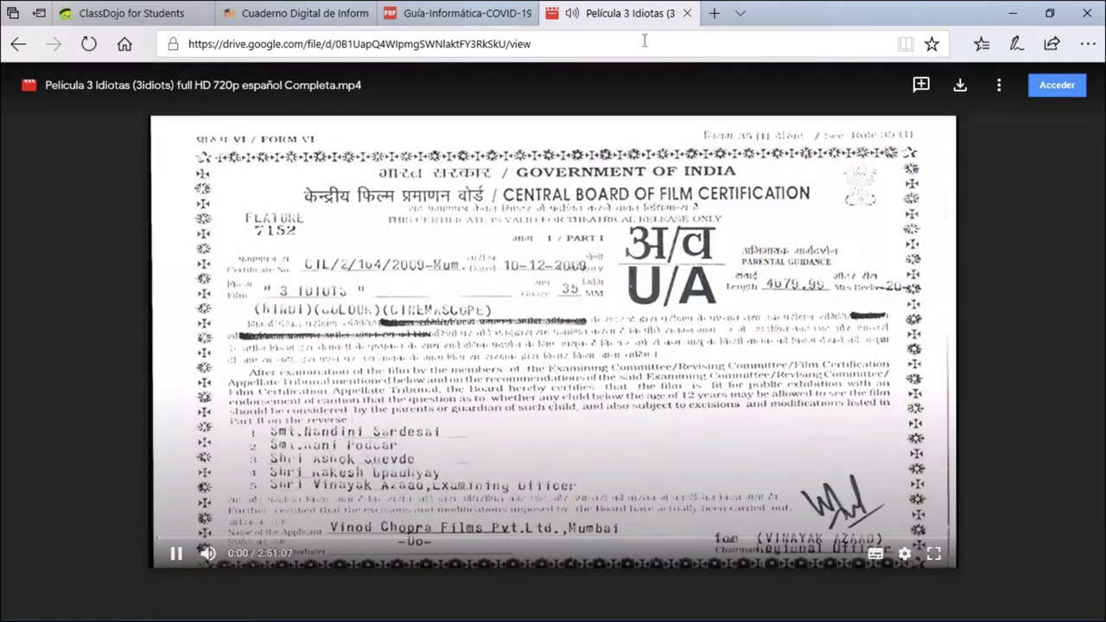
{"action": "left_click", "coordinate": [393, 537]}
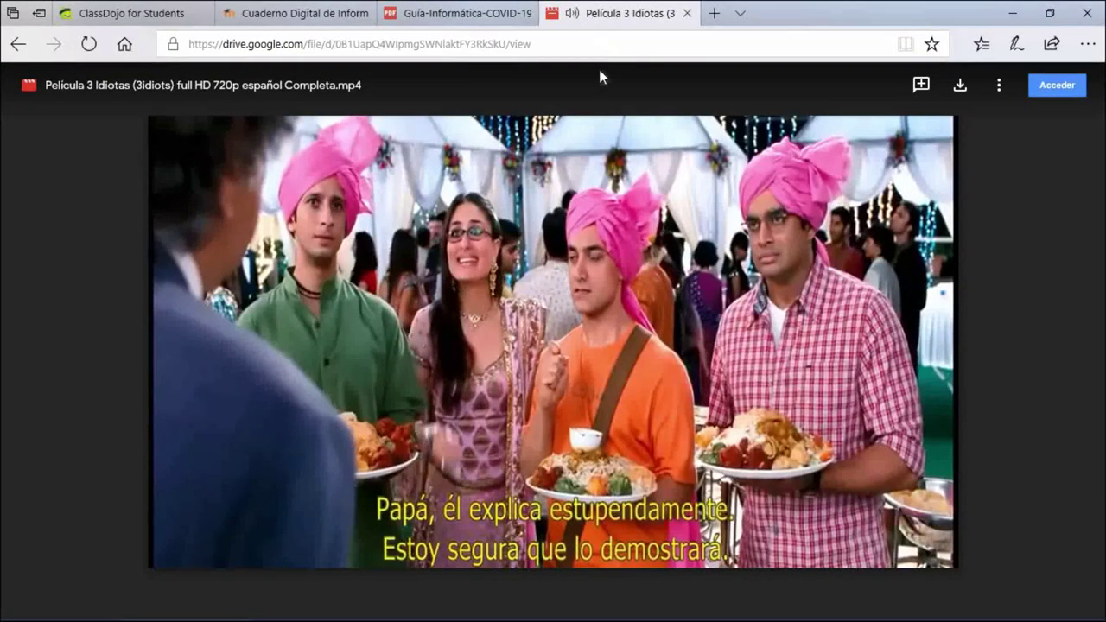
Close the movie tab and return to the CineForo Taller assignment in ClassDojo.
{"action": "middle_click", "coordinate": [628, 18]}
{"action": "left_click", "coordinate": [296, 17]}
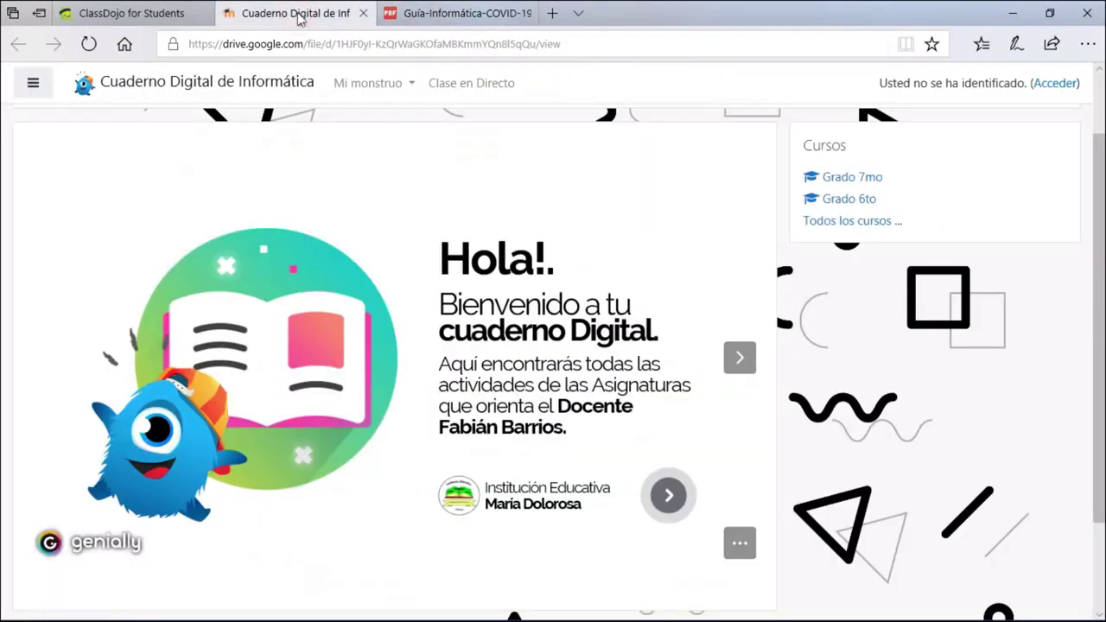
{"action": "left_click", "coordinate": [114, 9]}
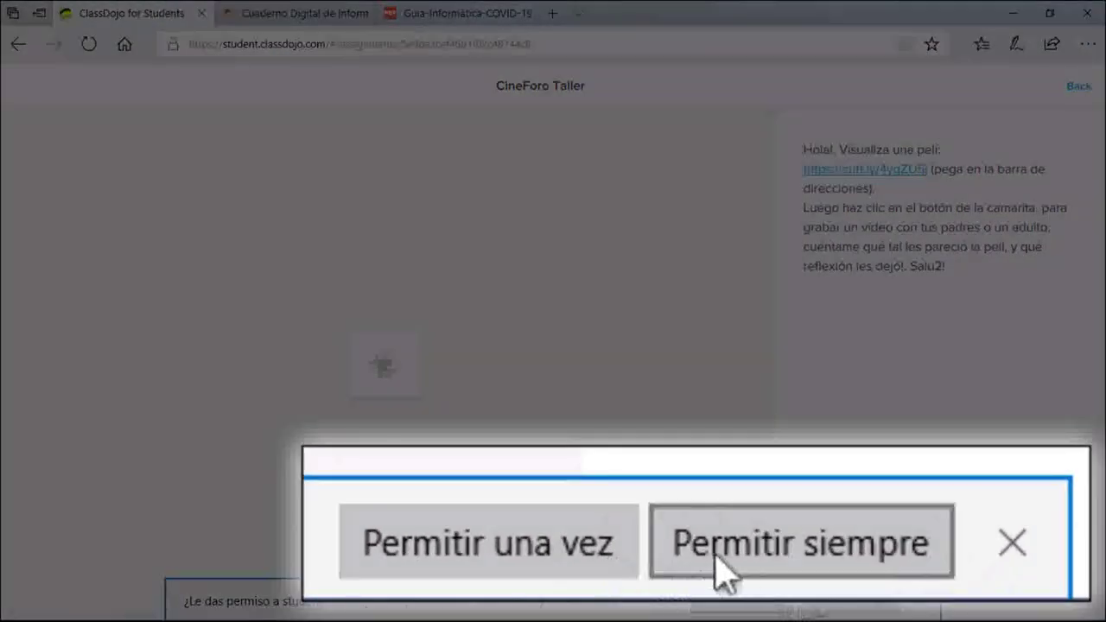
Always allow ClassDojo to use the webcam and microphone, and go back from the assignment to the home page.
{"action": "left_click", "coordinate": [726, 562]}
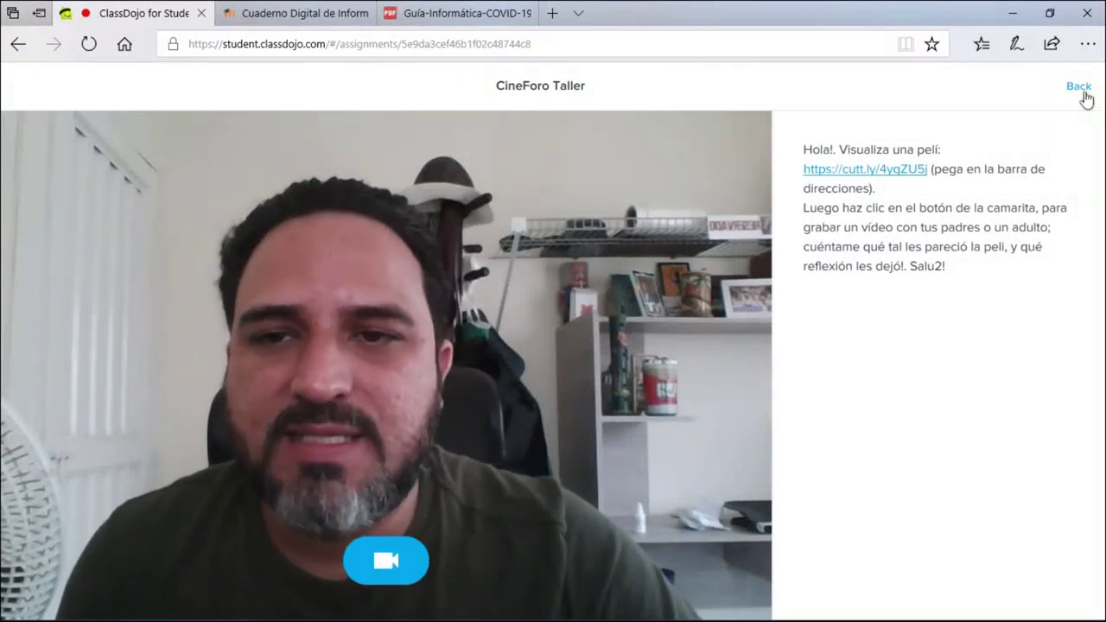
{"action": "left_click", "coordinate": [1085, 93]}
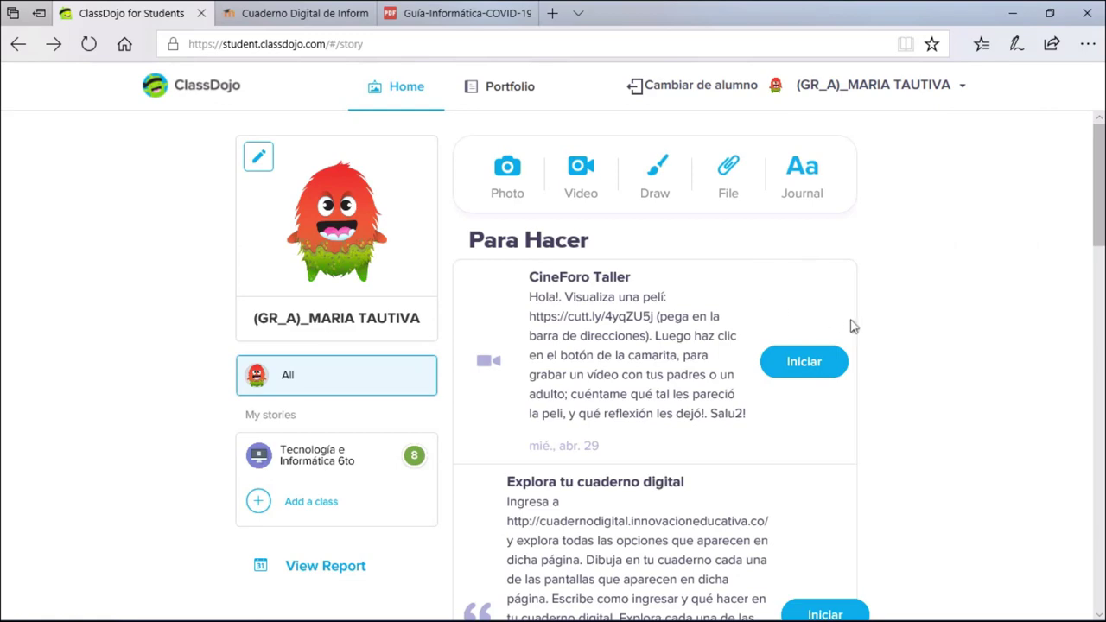
Open the Tecnología e Informática 6to class under My stories and check its total points.
{"action": "scroll", "coordinate": [859, 323], "scroll_direction": "down", "scroll_amount": 5}
{"action": "scroll", "coordinate": [863, 324], "scroll_direction": "up", "scroll_amount": 4}
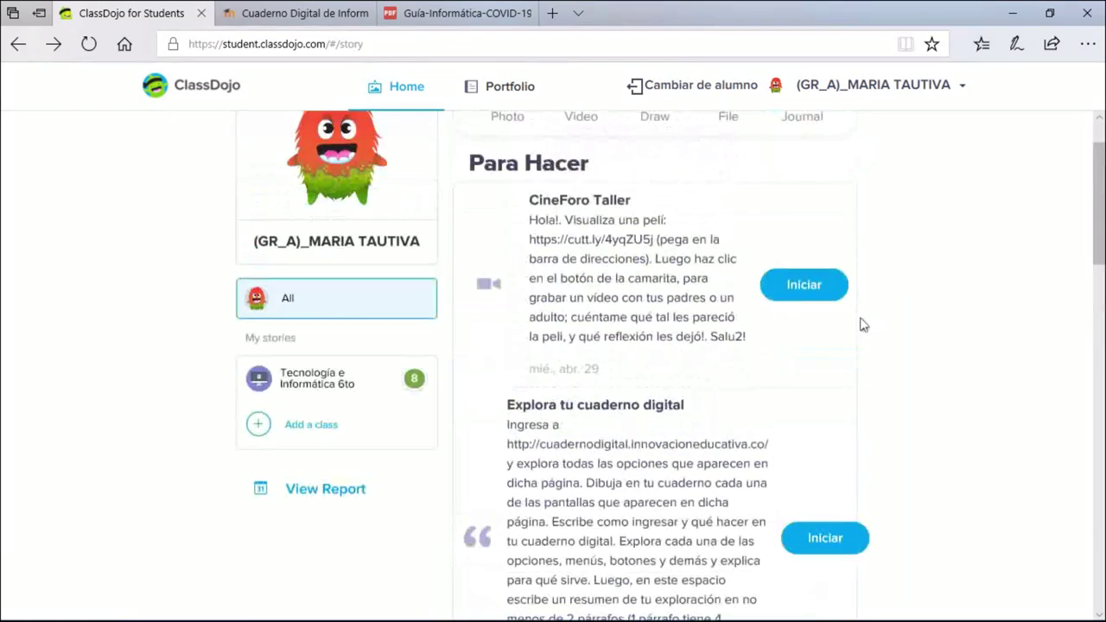
{"action": "scroll", "coordinate": [862, 324], "scroll_direction": "up", "scroll_amount": 1}
{"action": "scroll", "coordinate": [862, 324], "scroll_direction": "down", "scroll_amount": 10}
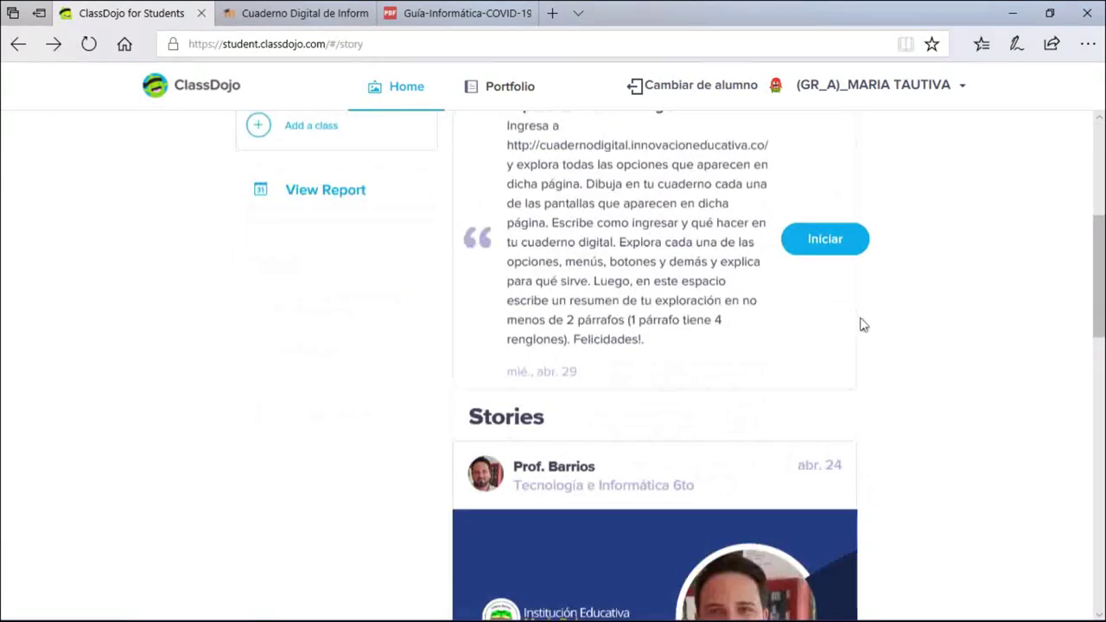
{"action": "scroll", "coordinate": [863, 325], "scroll_direction": "down", "scroll_amount": 3}
{"action": "scroll", "coordinate": [862, 350], "scroll_direction": "up", "scroll_amount": 15}
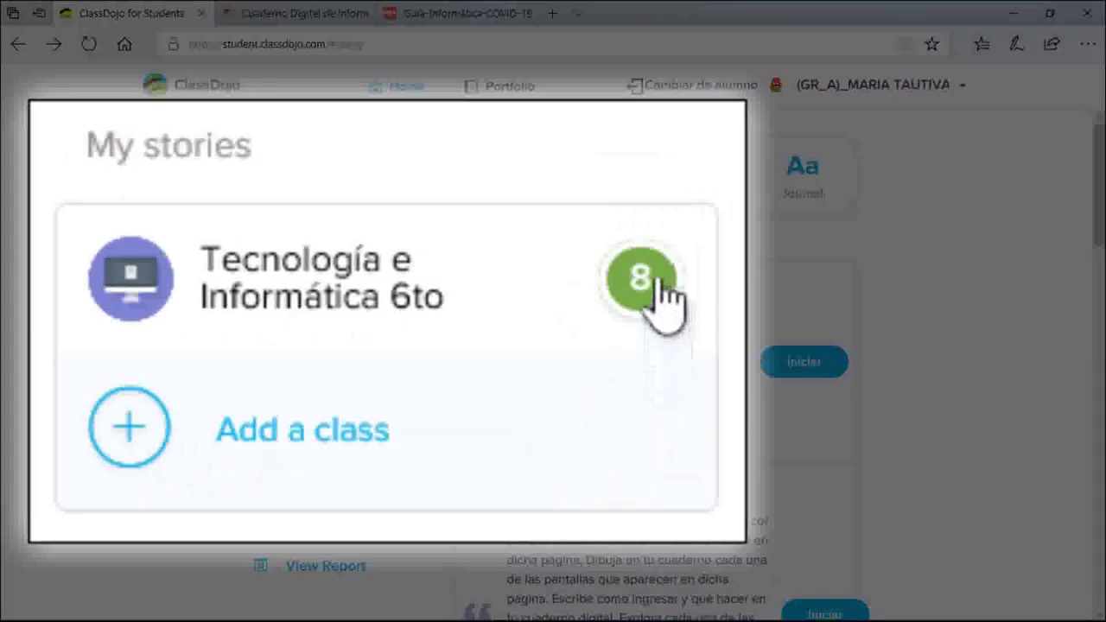
{"action": "left_click", "coordinate": [414, 455]}
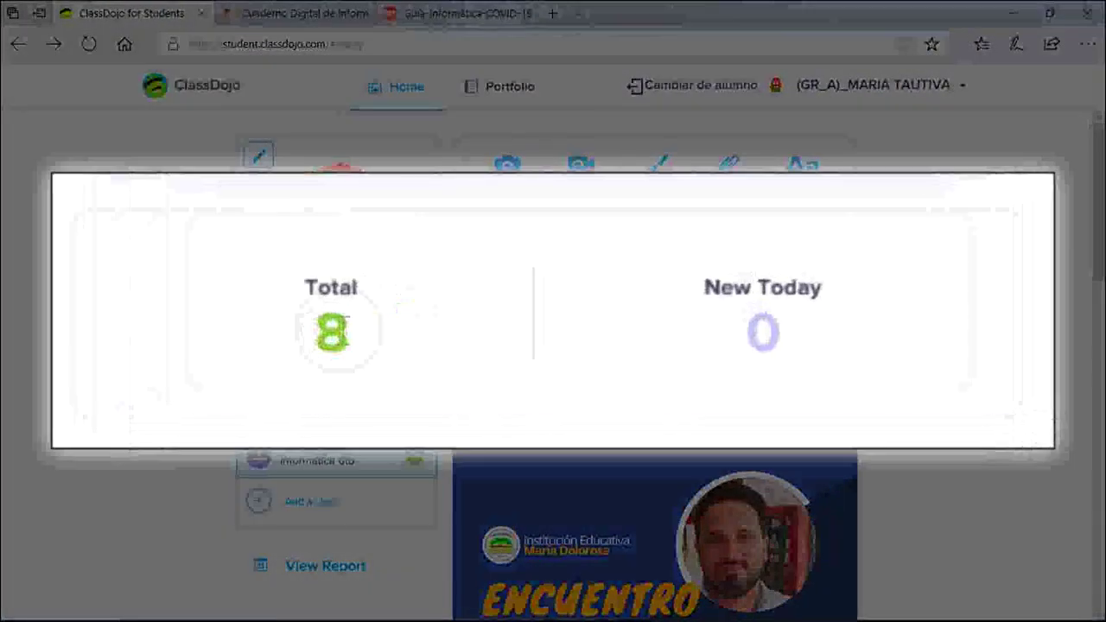
{"action": "double_click", "coordinate": [562, 280]}
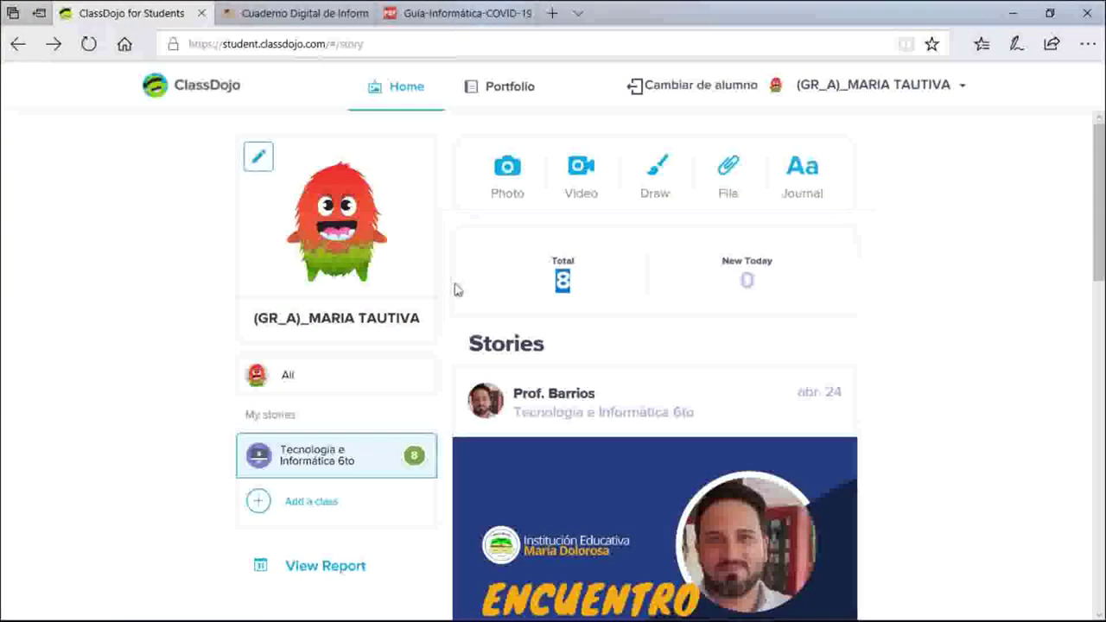
{"action": "left_click", "coordinate": [466, 316]}
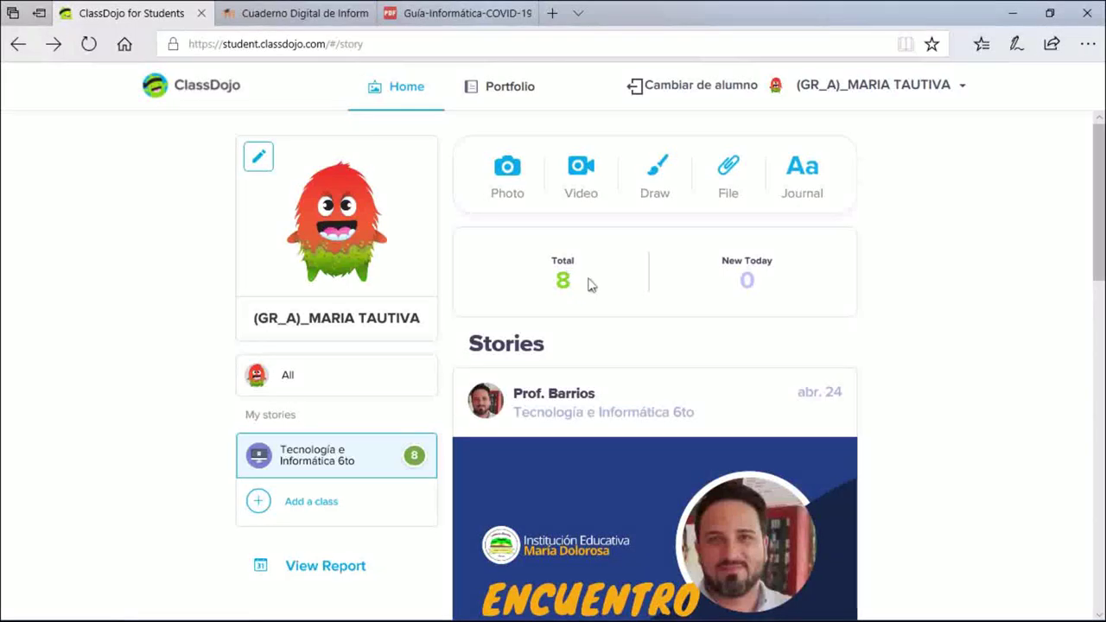
Review the Total and New Today points and the latest story of the Tecnología e Informática 6to class.
{"action": "scroll", "coordinate": [588, 287], "scroll_direction": "down", "scroll_amount": 2}
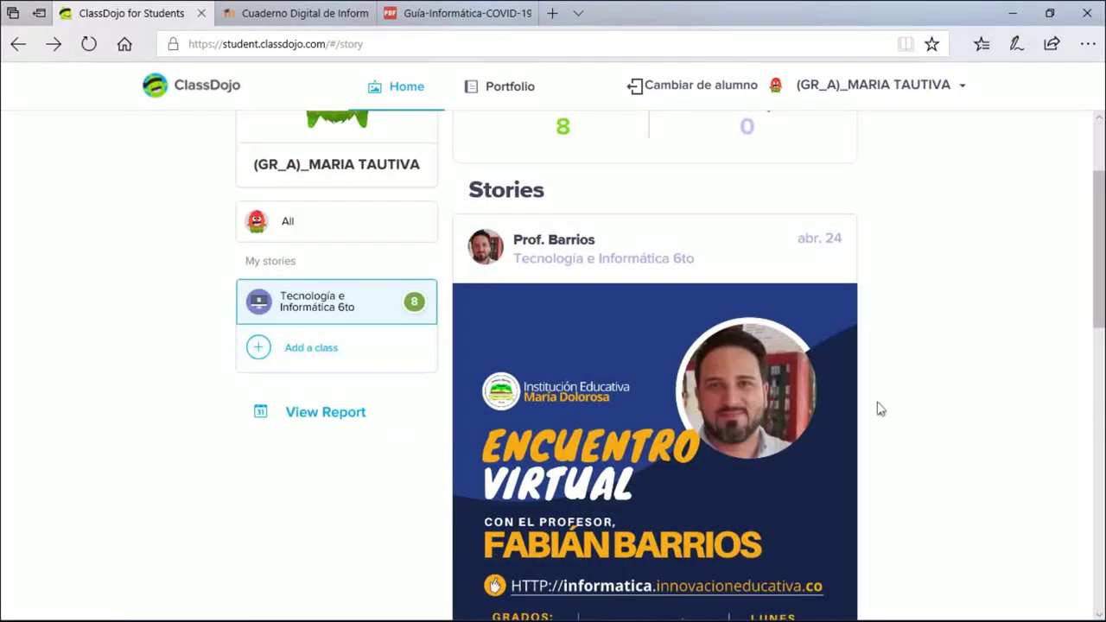
{"action": "scroll", "coordinate": [572, 318], "scroll_direction": "up", "scroll_amount": 2}
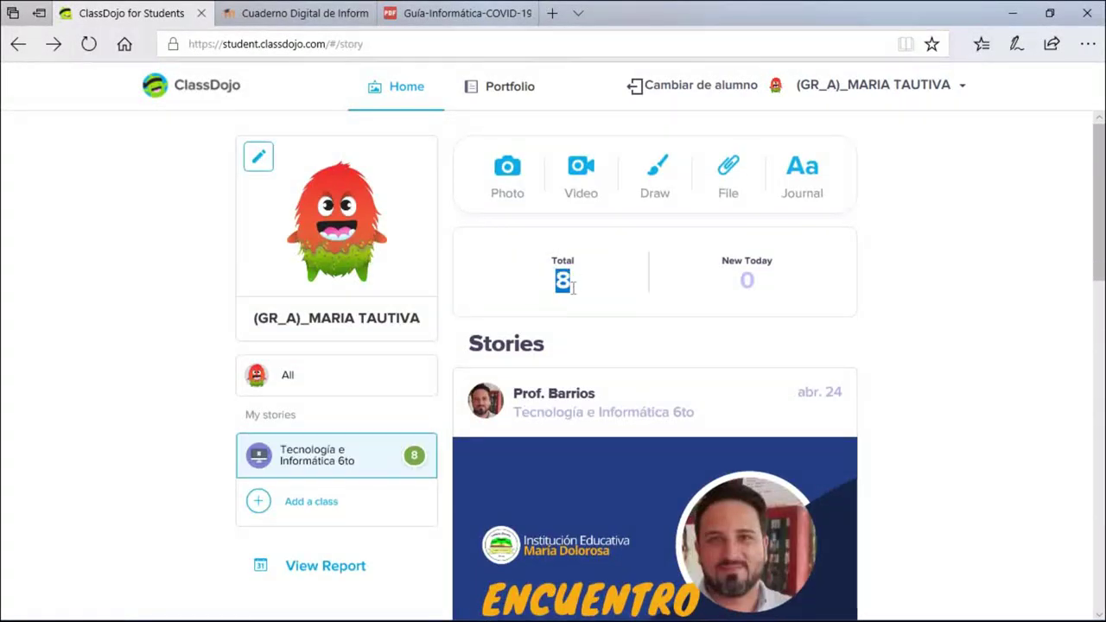
{"action": "left_click", "coordinate": [519, 284]}
{"action": "scroll", "coordinate": [345, 397], "scroll_direction": "down", "scroll_amount": 1}
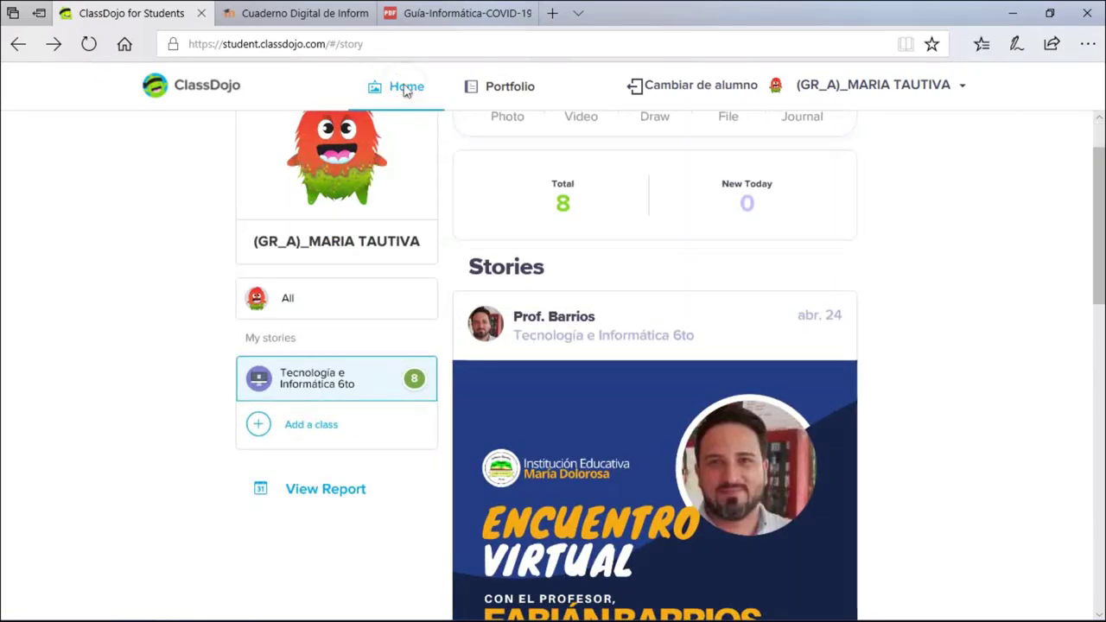
{"action": "scroll", "coordinate": [427, 190], "scroll_direction": "up", "scroll_amount": 1}
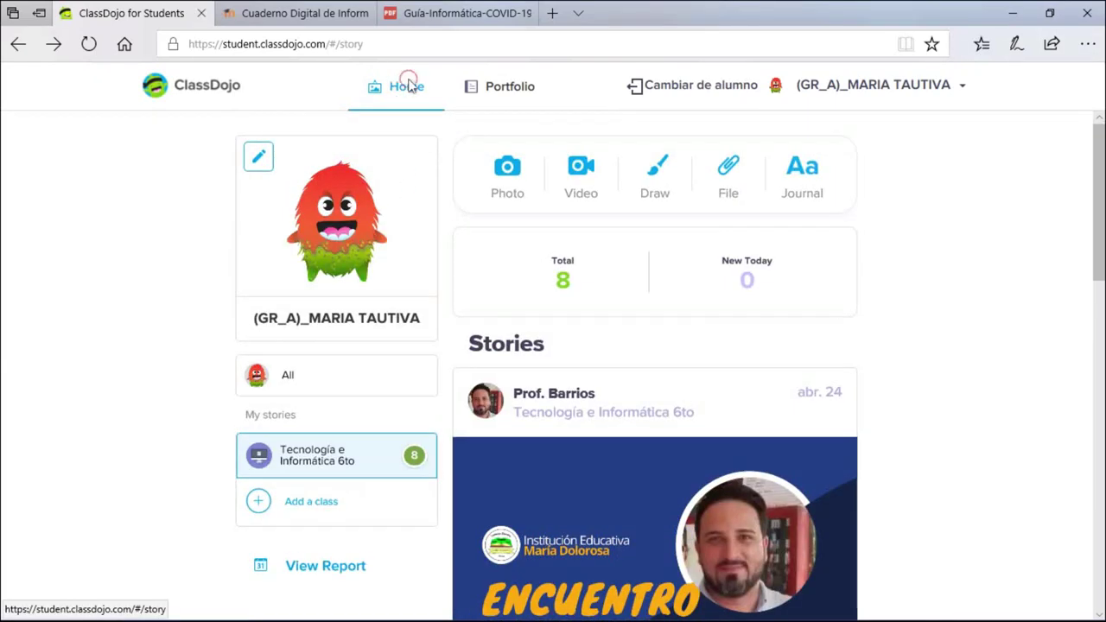
{"action": "scroll", "coordinate": [821, 350], "scroll_direction": "down", "scroll_amount": 1}
{"action": "scroll", "coordinate": [851, 346], "scroll_direction": "up", "scroll_amount": 1}
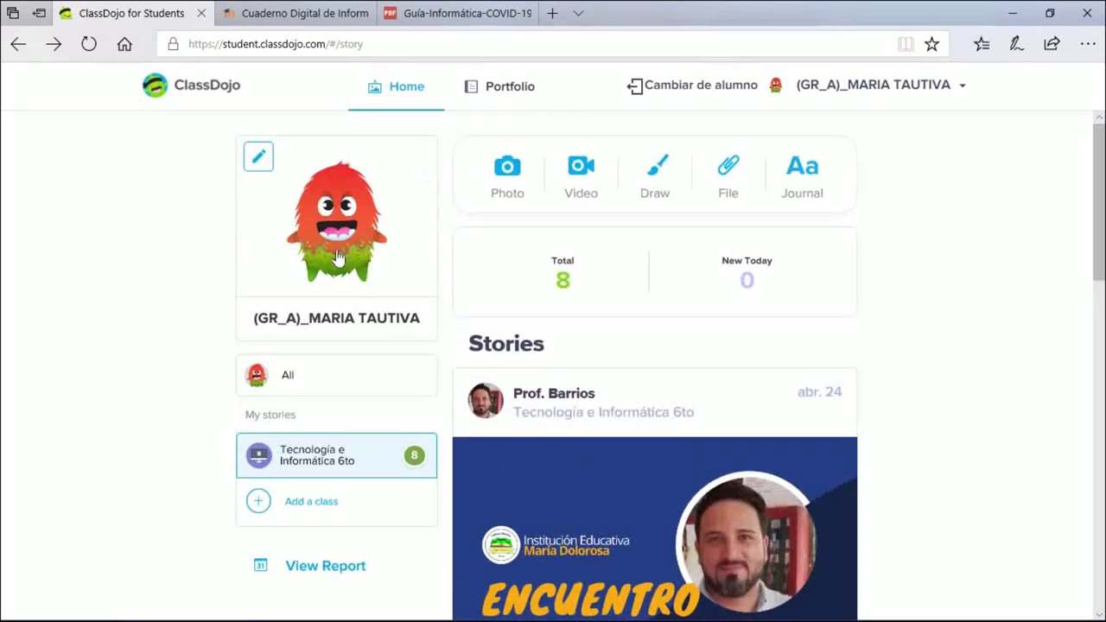
Show all stories on the home page and review the assignments listed under Para Hacer.
{"action": "left_click", "coordinate": [14, 44]}
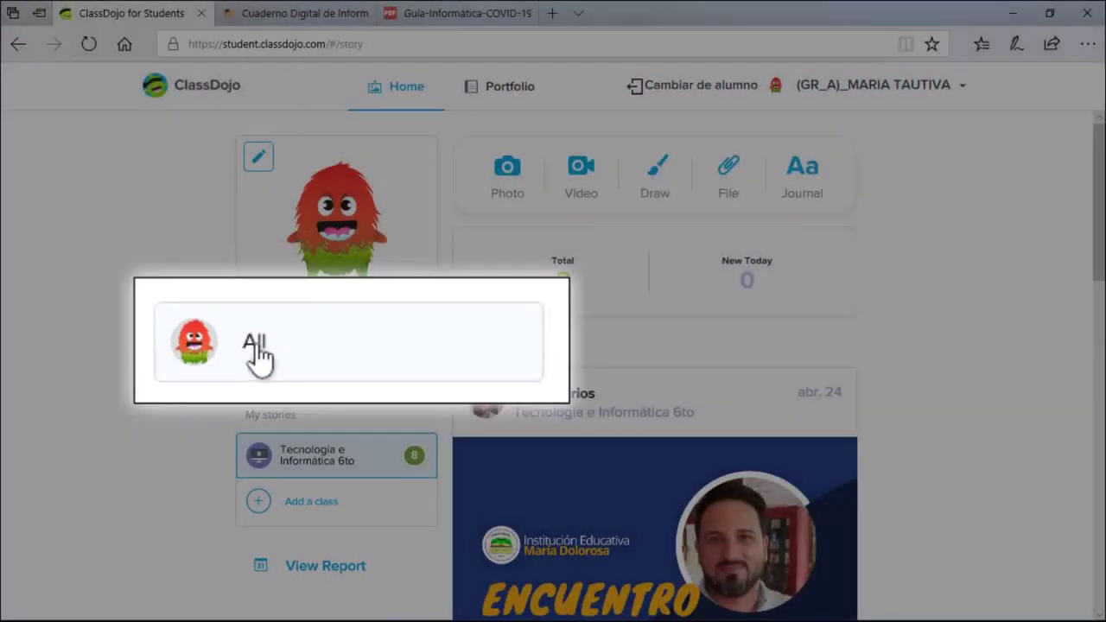
{"action": "left_click", "coordinate": [289, 381]}
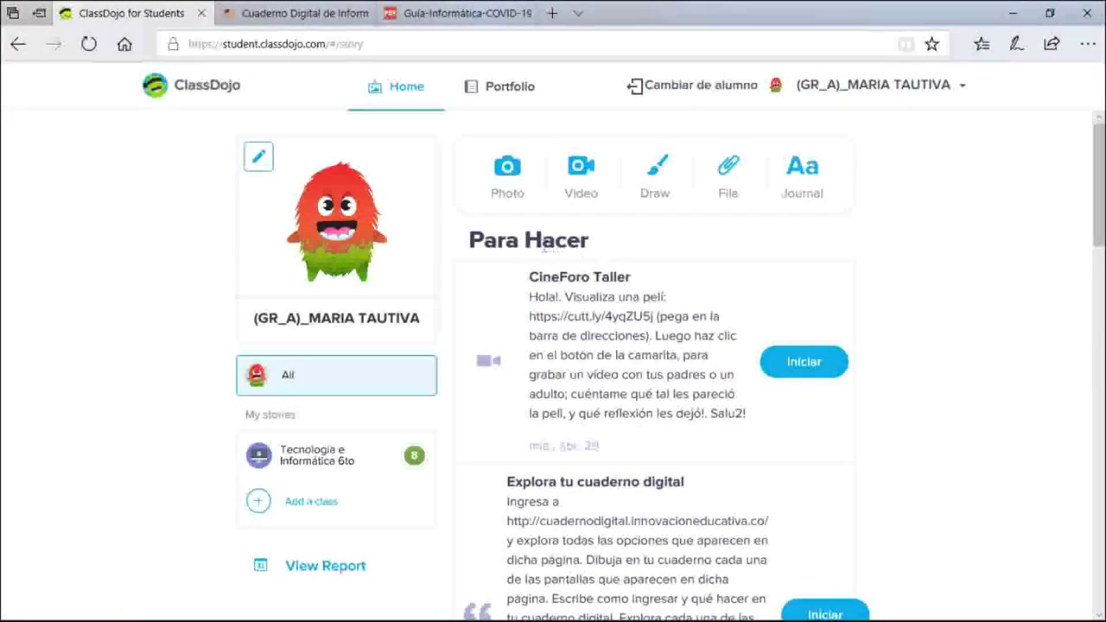
{"action": "scroll", "coordinate": [598, 358], "scroll_direction": "down", "scroll_amount": 2}
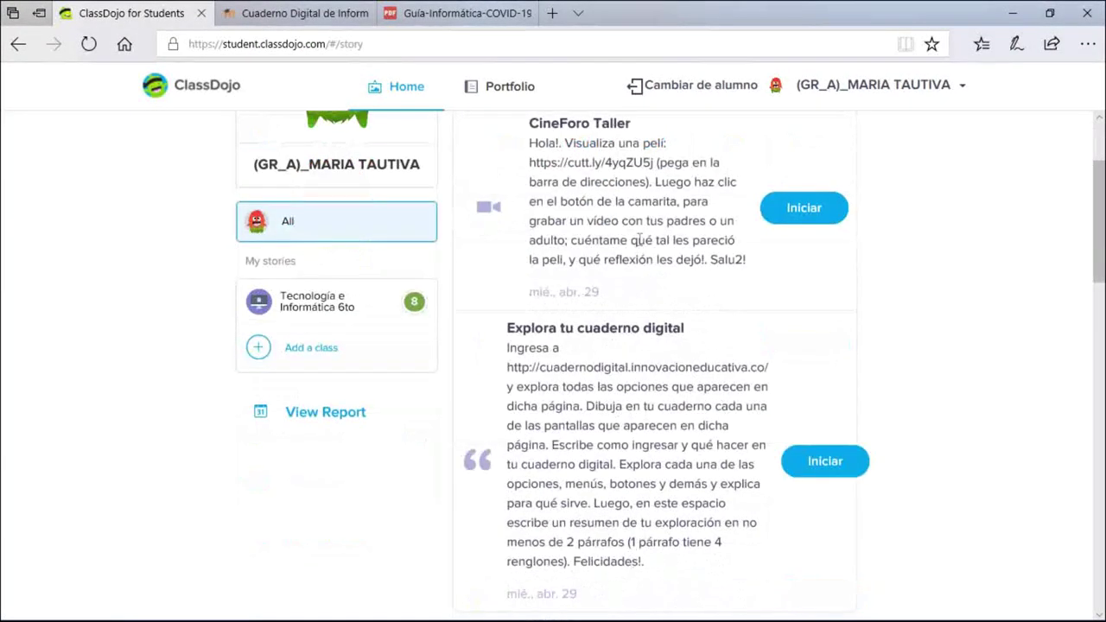
{"action": "scroll", "coordinate": [600, 267], "scroll_direction": "down", "scroll_amount": 2}
{"action": "scroll", "coordinate": [623, 346], "scroll_direction": "up", "scroll_amount": 3}
Revisit the Tecnología e Informática 6to class page, and return to the All view to look through its whole feed.
{"action": "left_click", "coordinate": [337, 310]}
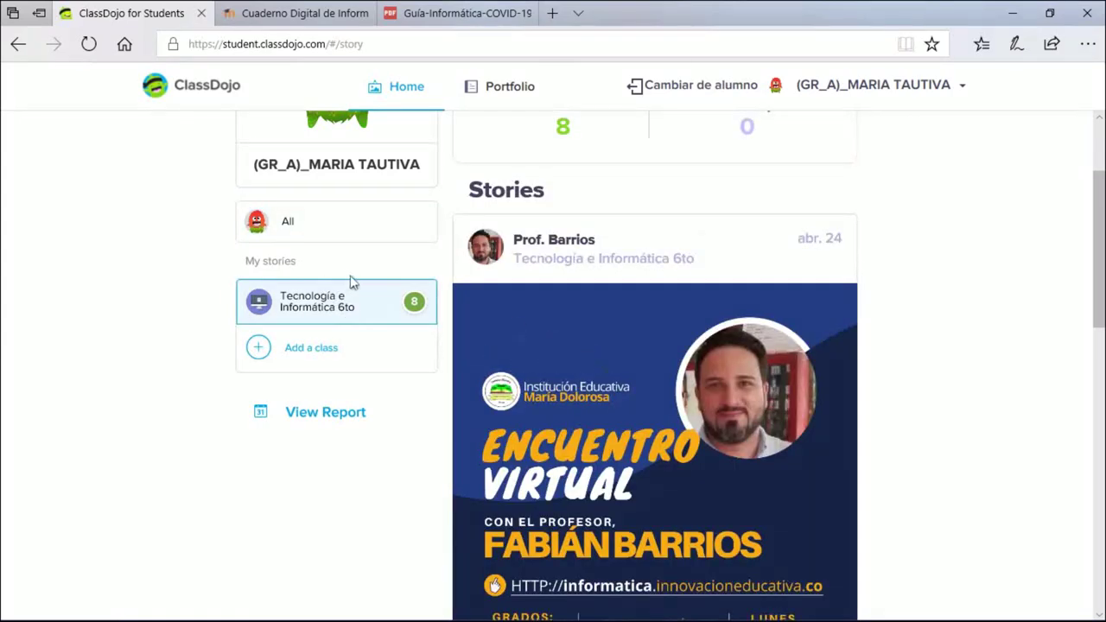
{"action": "scroll", "coordinate": [329, 311], "scroll_direction": "up", "scroll_amount": 2}
{"action": "left_click", "coordinate": [294, 377]}
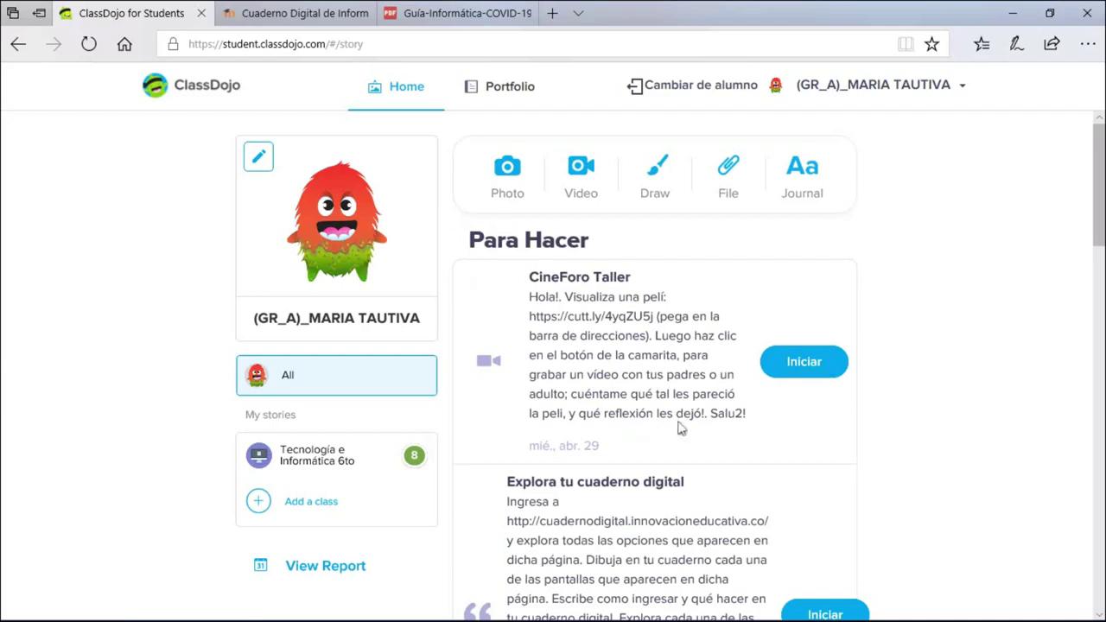
{"action": "scroll", "coordinate": [678, 432], "scroll_direction": "down", "scroll_amount": 6}
{"action": "scroll", "coordinate": [689, 417], "scroll_direction": "up", "scroll_amount": 8}
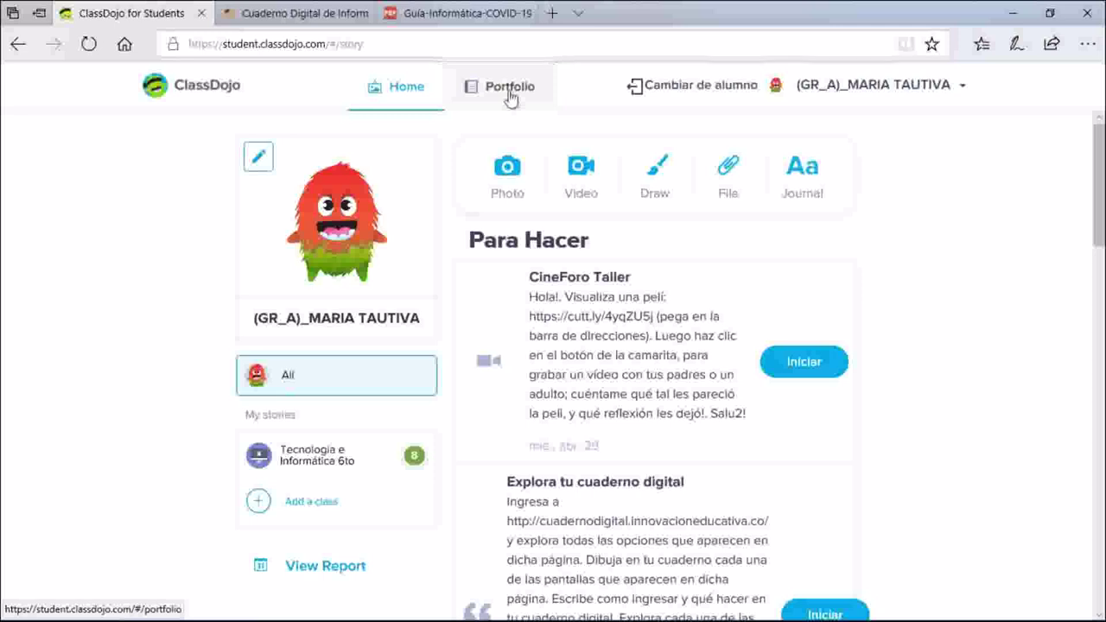
Open the student's portfolio and review its To Do assignments and the video under My Portfolio.
{"action": "left_click", "coordinate": [508, 90]}
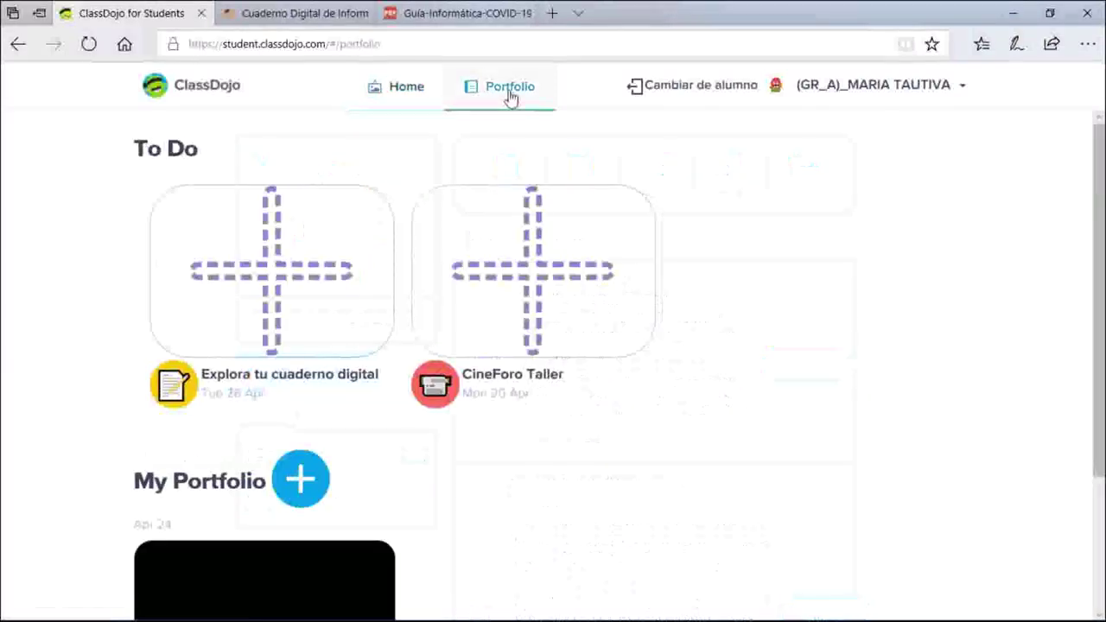
{"action": "scroll", "coordinate": [382, 338], "scroll_direction": "down", "scroll_amount": 2}
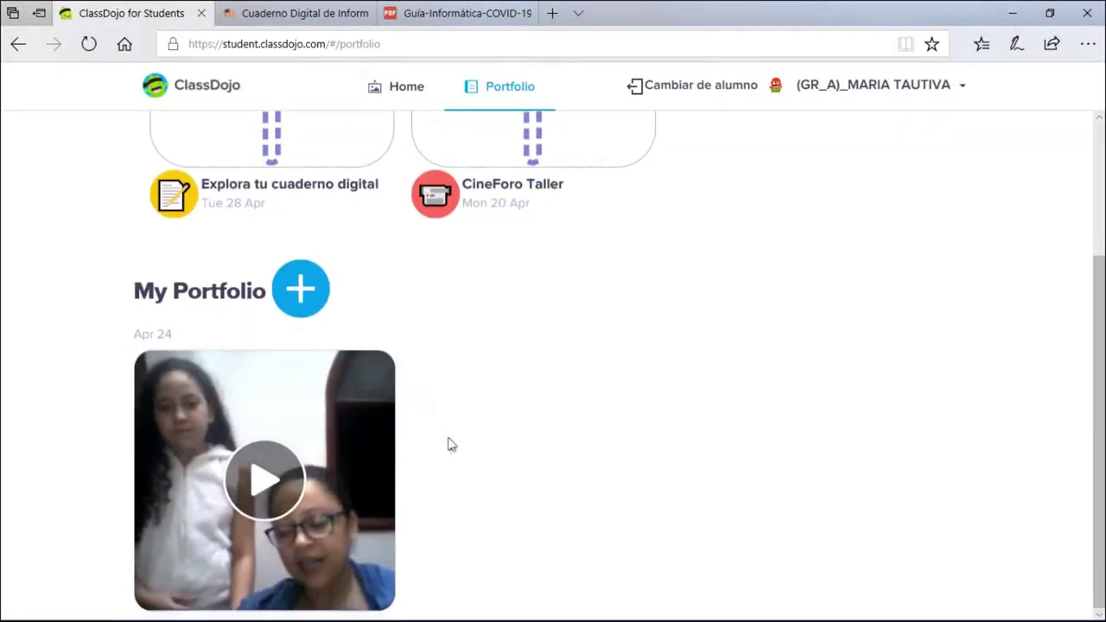
{"action": "scroll", "coordinate": [526, 420], "scroll_direction": "up", "scroll_amount": 2}
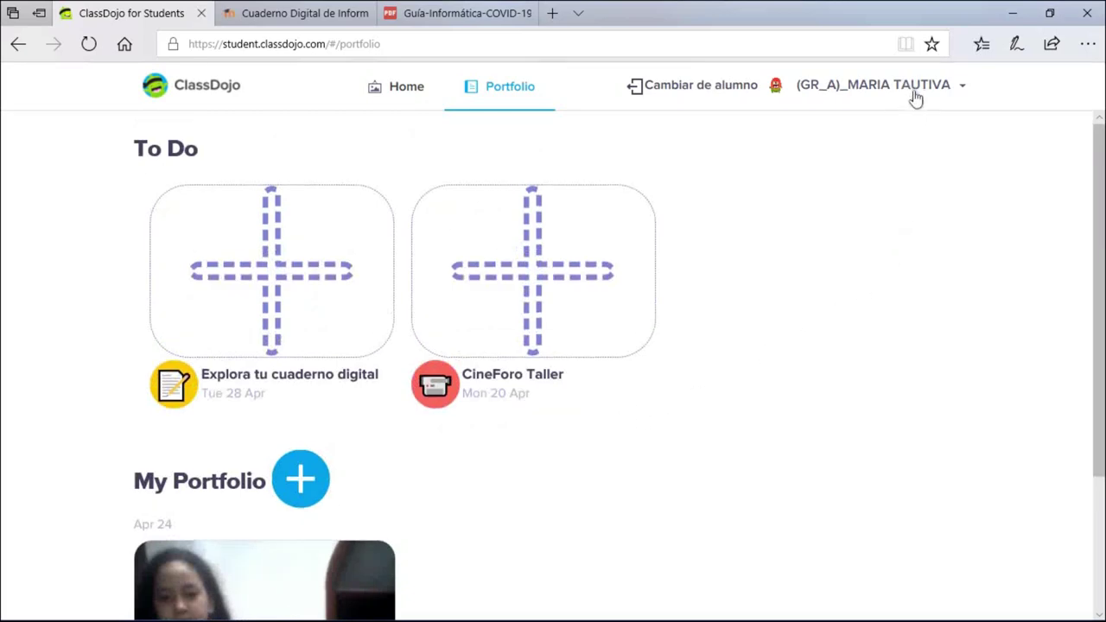
{"action": "scroll", "coordinate": [763, 326], "scroll_direction": "down", "scroll_amount": 2}
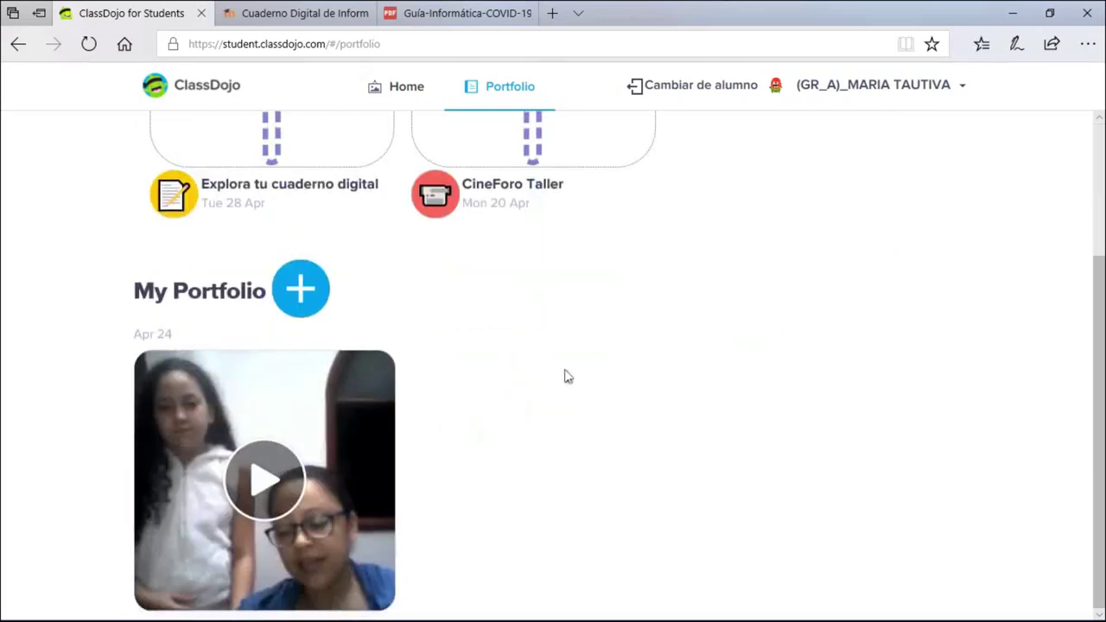
{"action": "scroll", "coordinate": [566, 376], "scroll_direction": "up", "scroll_amount": 1}
{"action": "scroll", "coordinate": [636, 383], "scroll_direction": "up", "scroll_amount": 1}
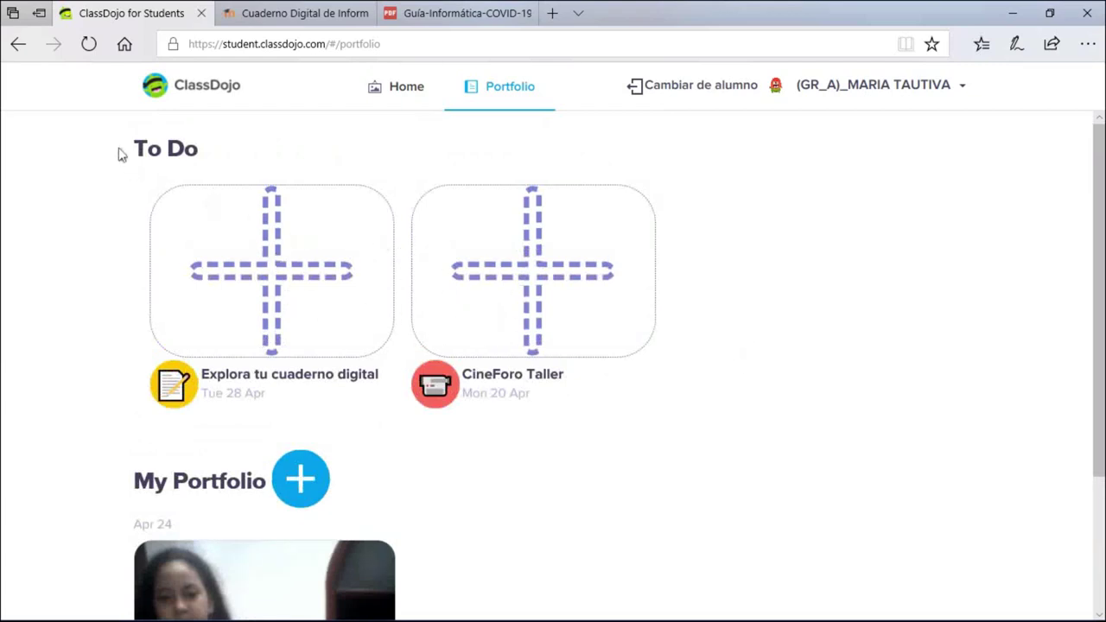
{"action": "left_click_drag", "start_coordinate": [137, 148], "coordinate": [216, 149]}
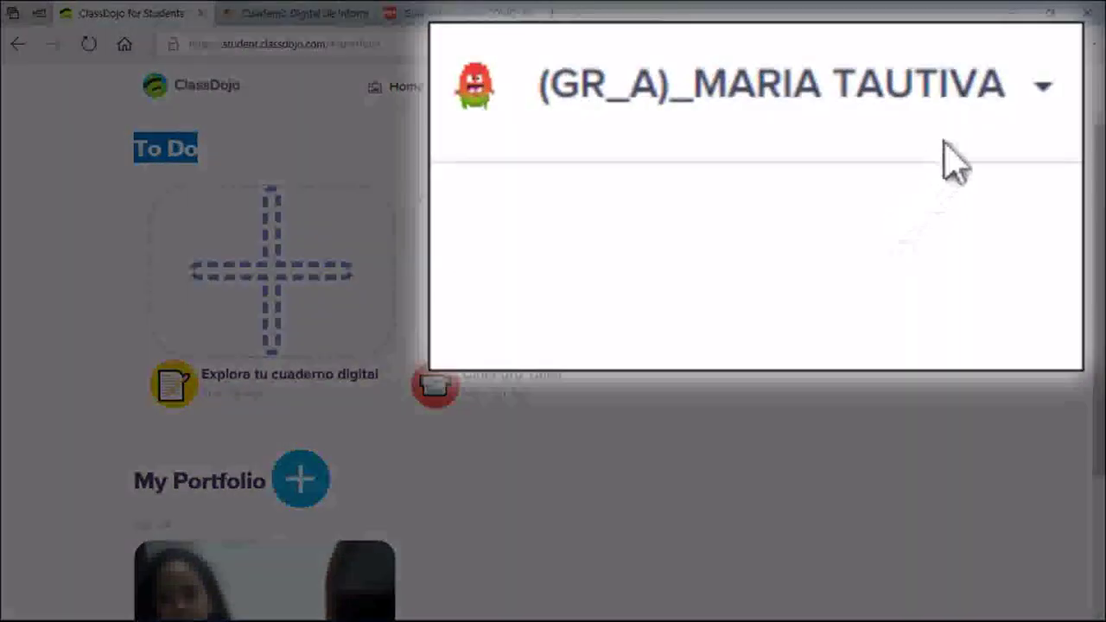
Log out of the student account and load informatica.innovacioneducativa.co in the same tab.
{"action": "left_click", "coordinate": [945, 92]}
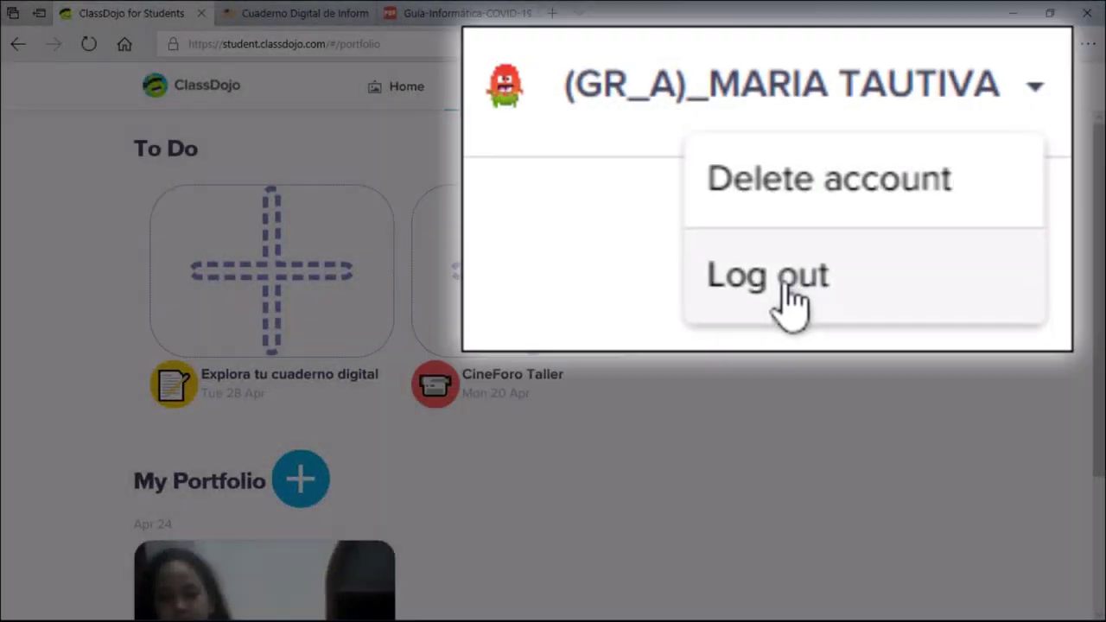
{"action": "left_click", "coordinate": [859, 177]}
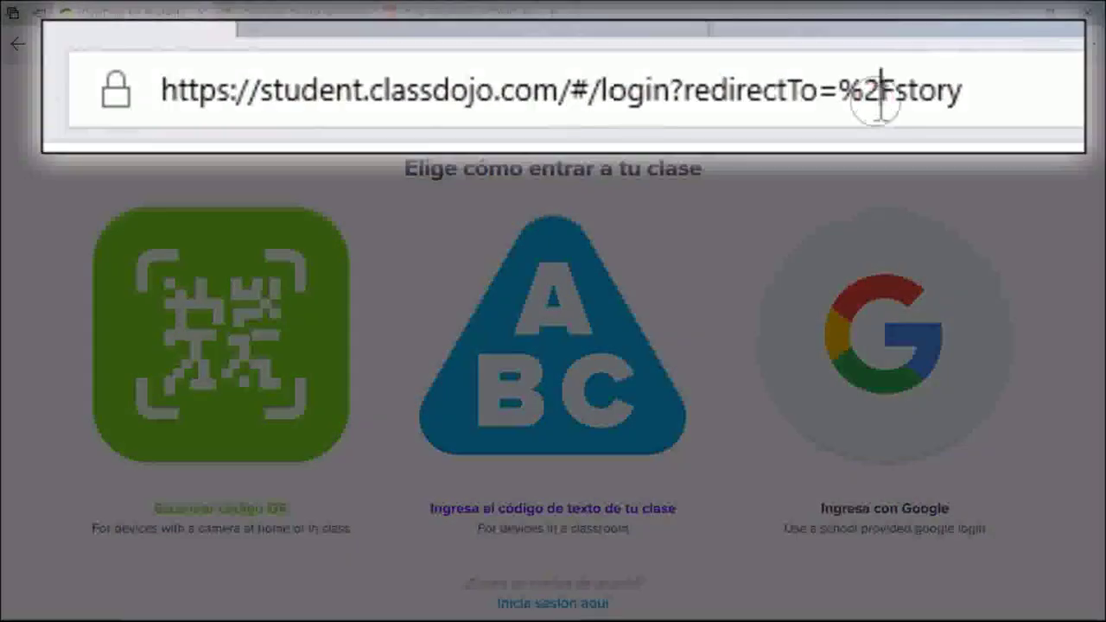
{"action": "left_click", "coordinate": [435, 50]}
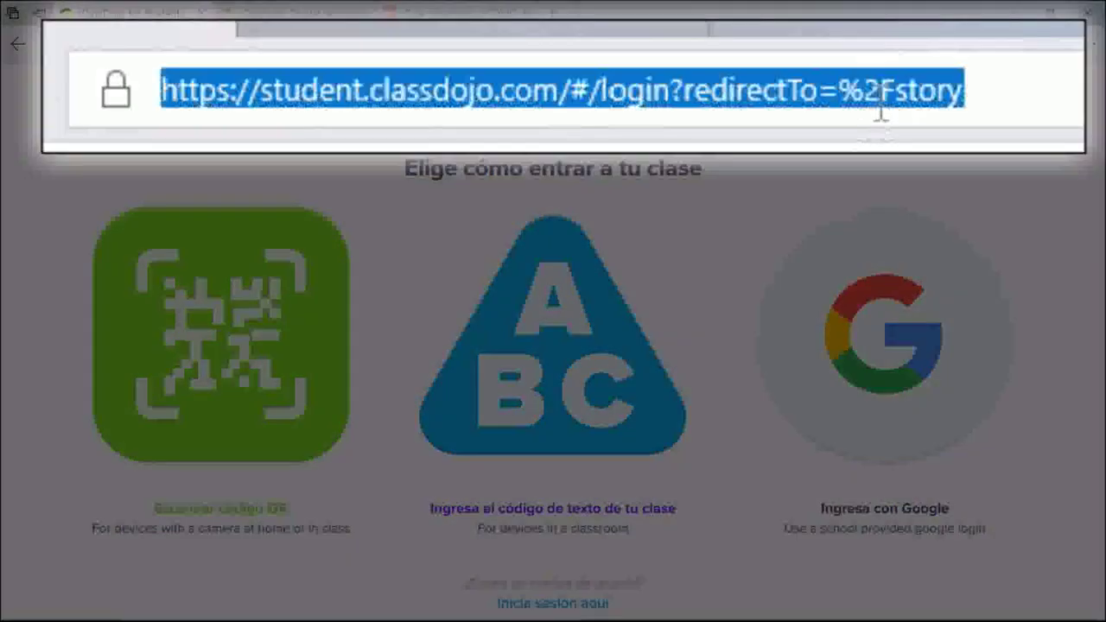
{"action": "type", "text": "informatica.innovacioneducativa.co/"}
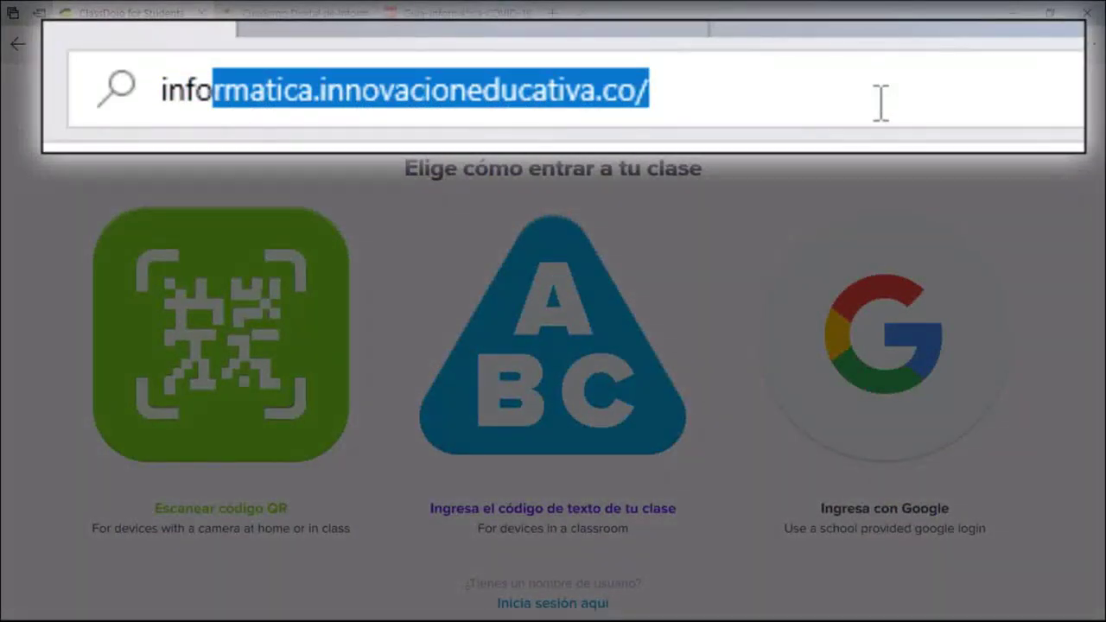
{"action": "key", "text": "Return"}
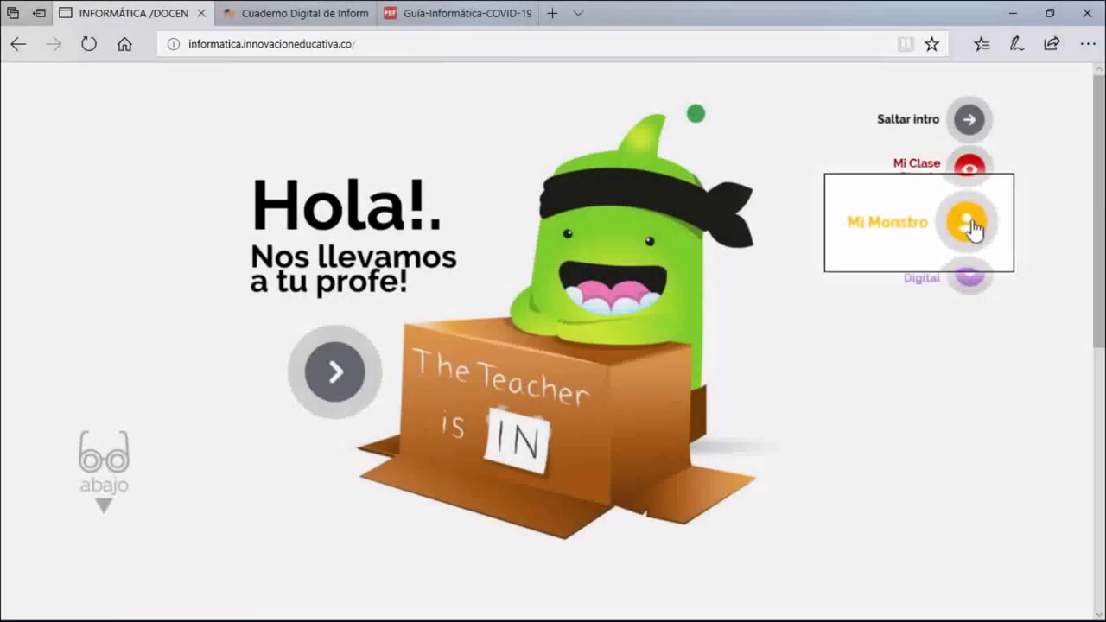
Enter Mi Monstro for Grados 7mo and look through the list of student names for the class.
{"action": "left_click", "coordinate": [968, 224]}
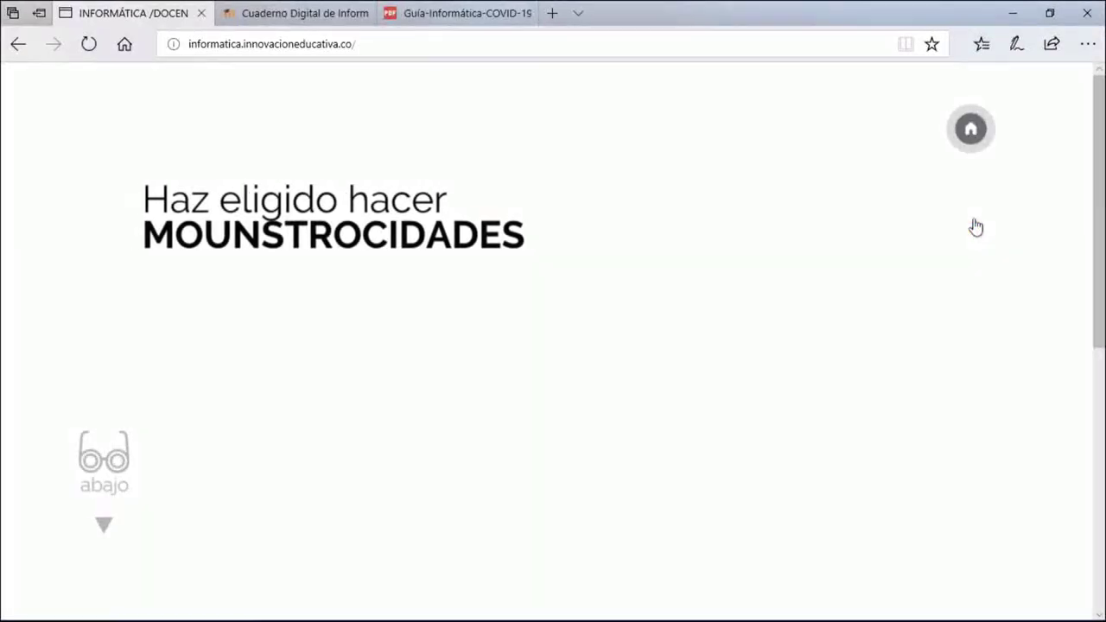
{"action": "scroll", "coordinate": [976, 227], "scroll_direction": "down", "scroll_amount": 5}
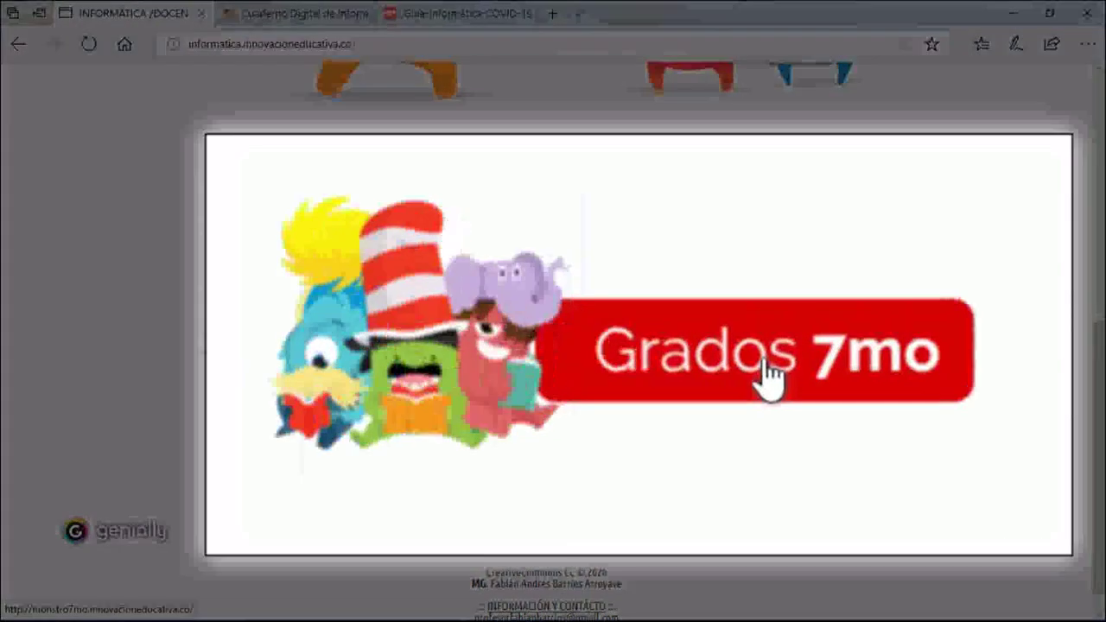
{"action": "left_click", "coordinate": [768, 374]}
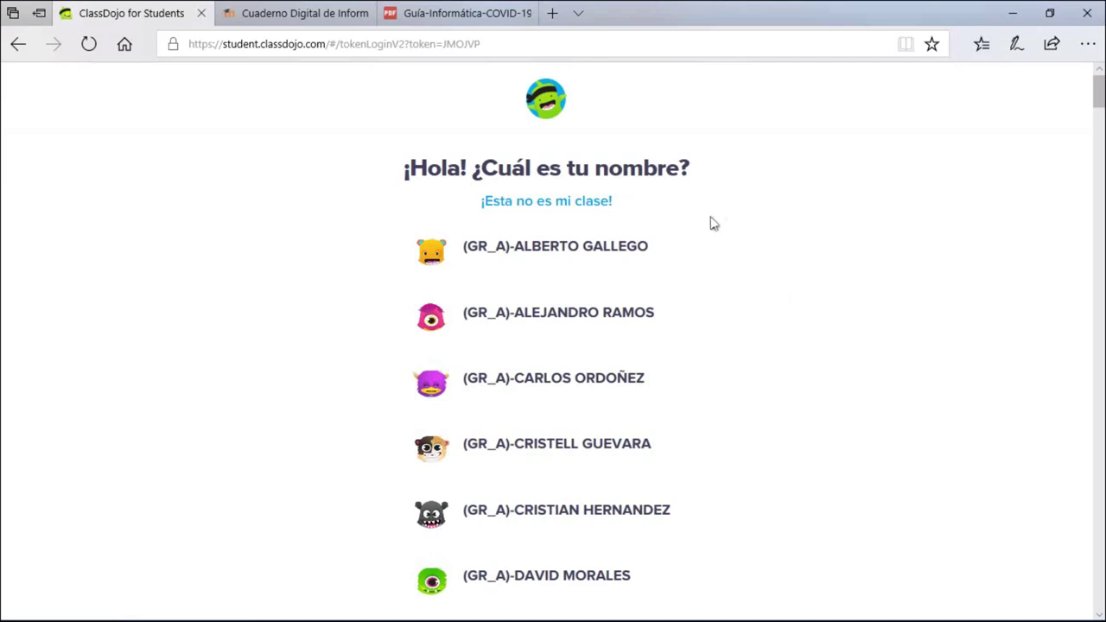
{"action": "scroll", "coordinate": [709, 269], "scroll_direction": "down", "scroll_amount": 4}
{"action": "scroll", "coordinate": [709, 267], "scroll_direction": "up", "scroll_amount": 4}
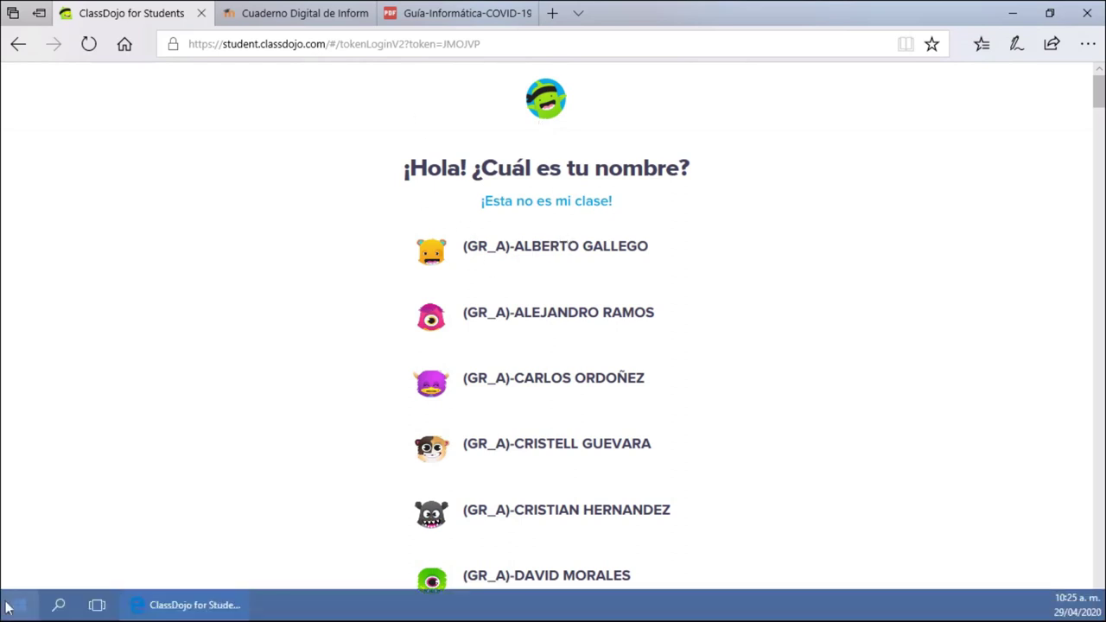
Launch Chrome, close the OneTab tab and load informatica.innovacioneducativa.co.
{"action": "left_click", "coordinate": [13, 612]}
{"action": "left_click", "coordinate": [328, 216]}
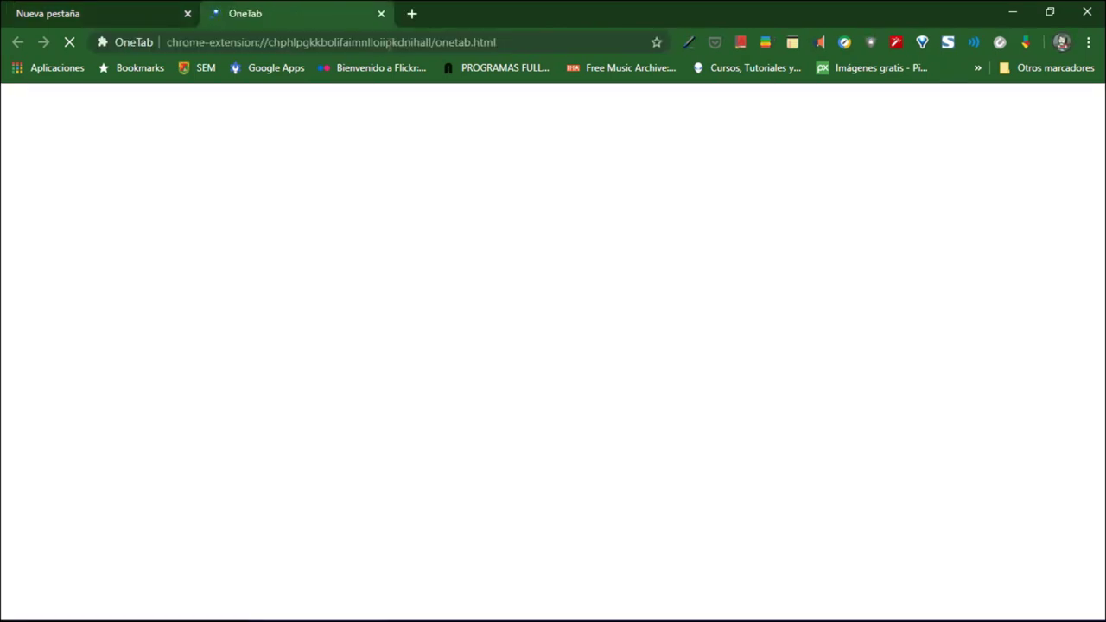
{"action": "left_click", "coordinate": [382, 13]}
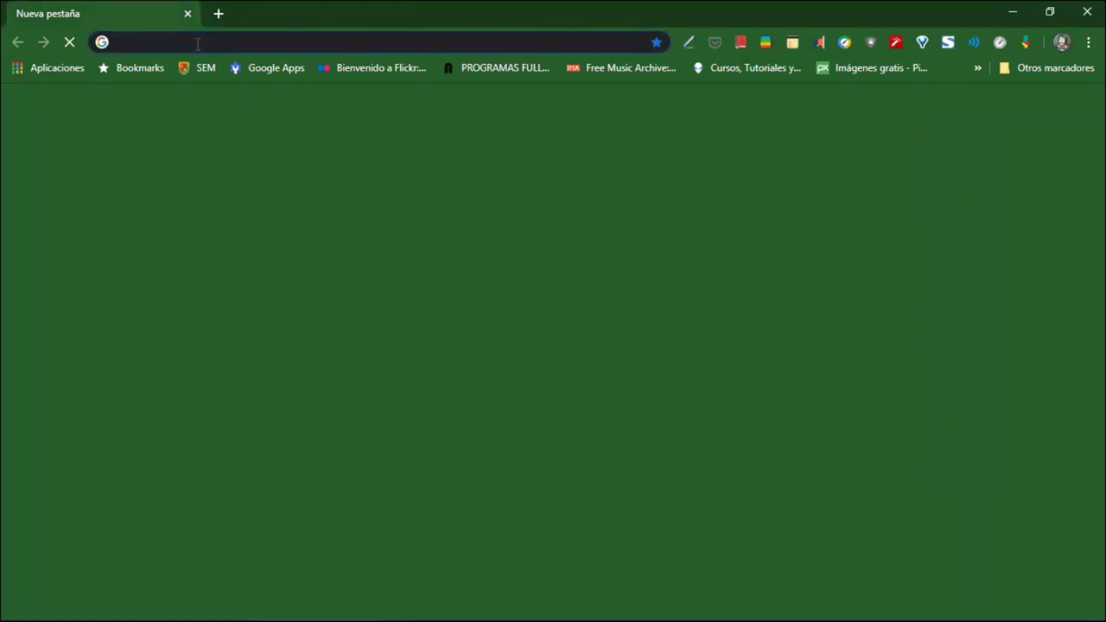
{"action": "type", "text": "informatica.innovacioneducativa.co"}
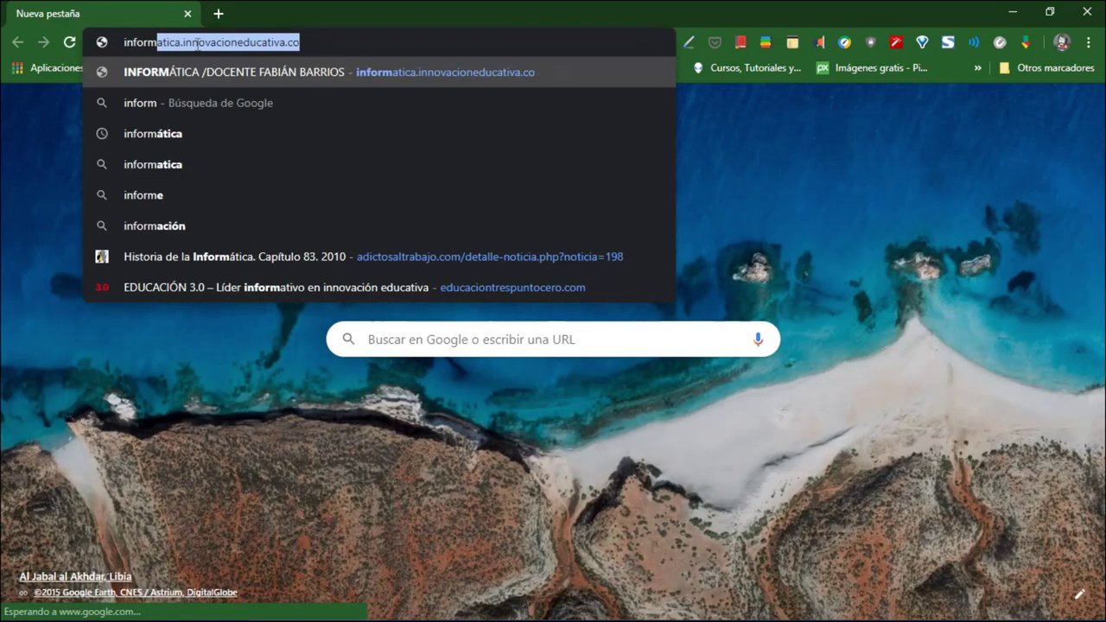
{"action": "key", "text": "Return"}
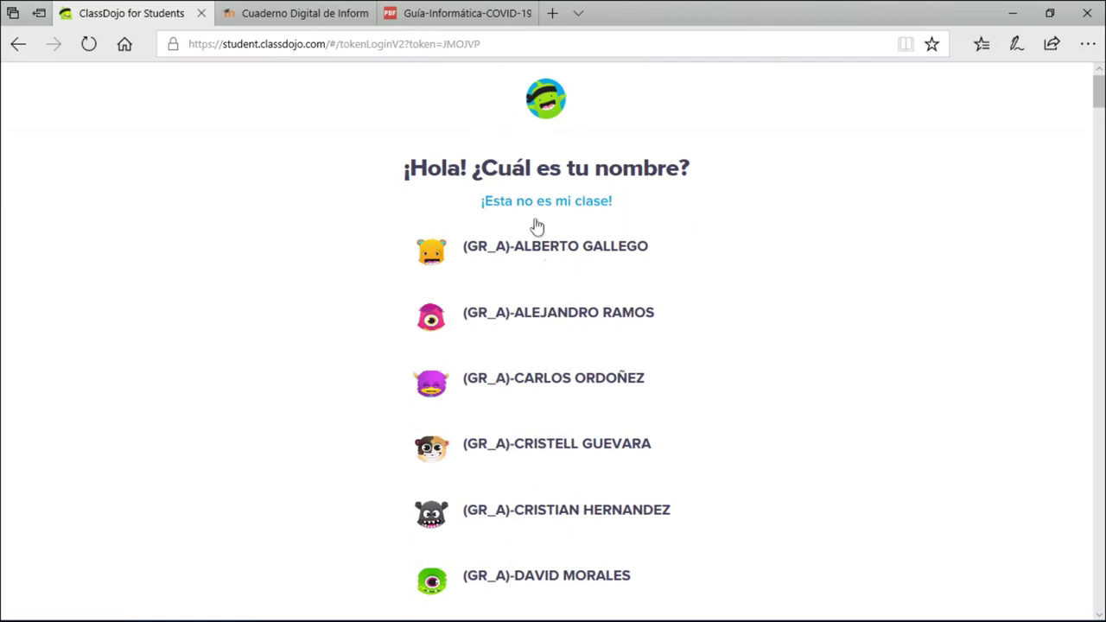
Switch back to Chrome and enter Mi Monstro for Grados 7mo, and look through the class's student list in Edge.
{"action": "key", "text": "alt+Tab"}
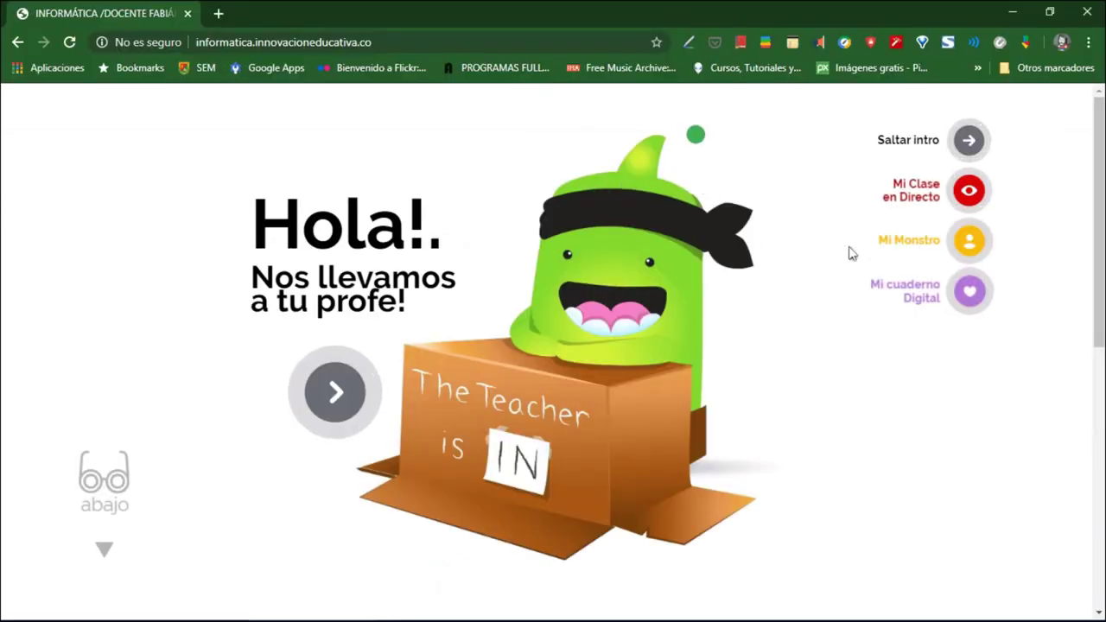
{"action": "left_click", "coordinate": [968, 249]}
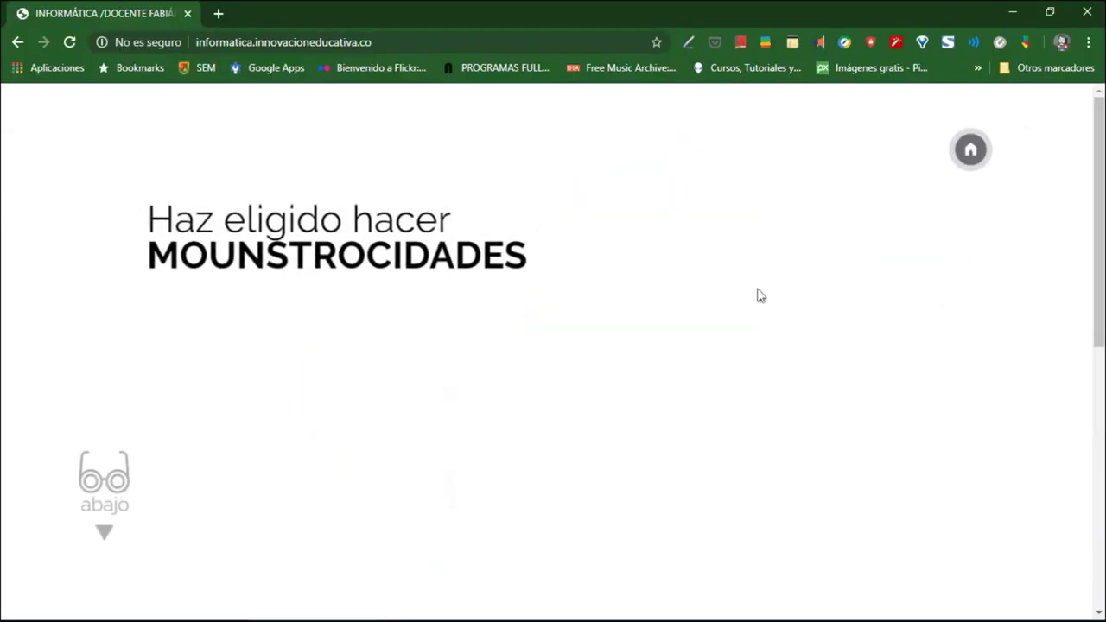
{"action": "scroll", "coordinate": [761, 337], "scroll_direction": "down", "scroll_amount": 6}
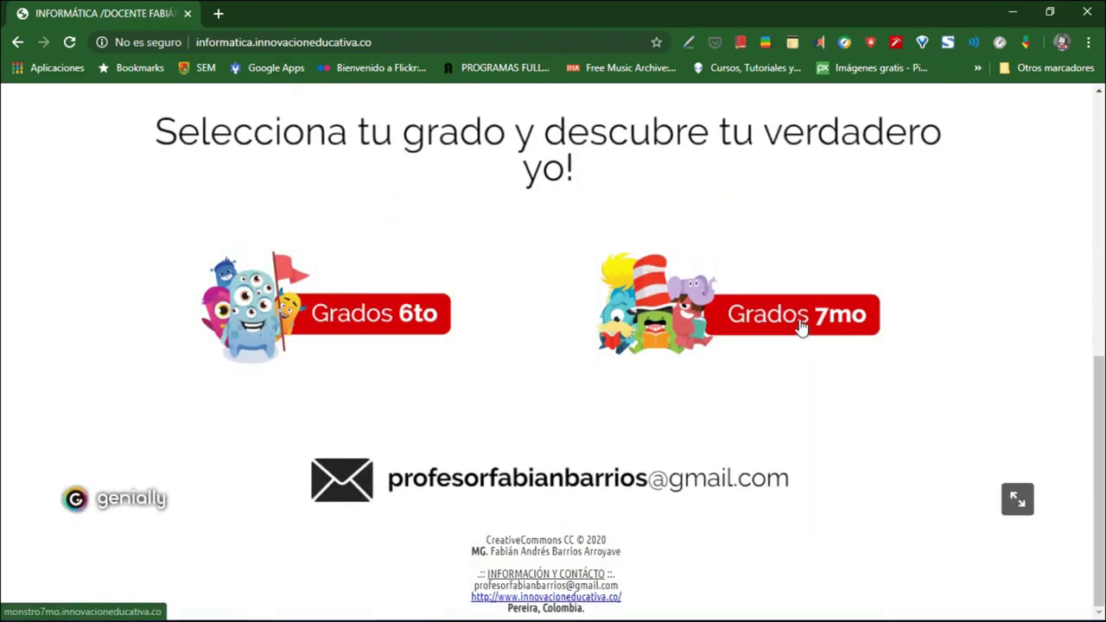
{"action": "left_click", "coordinate": [802, 324]}
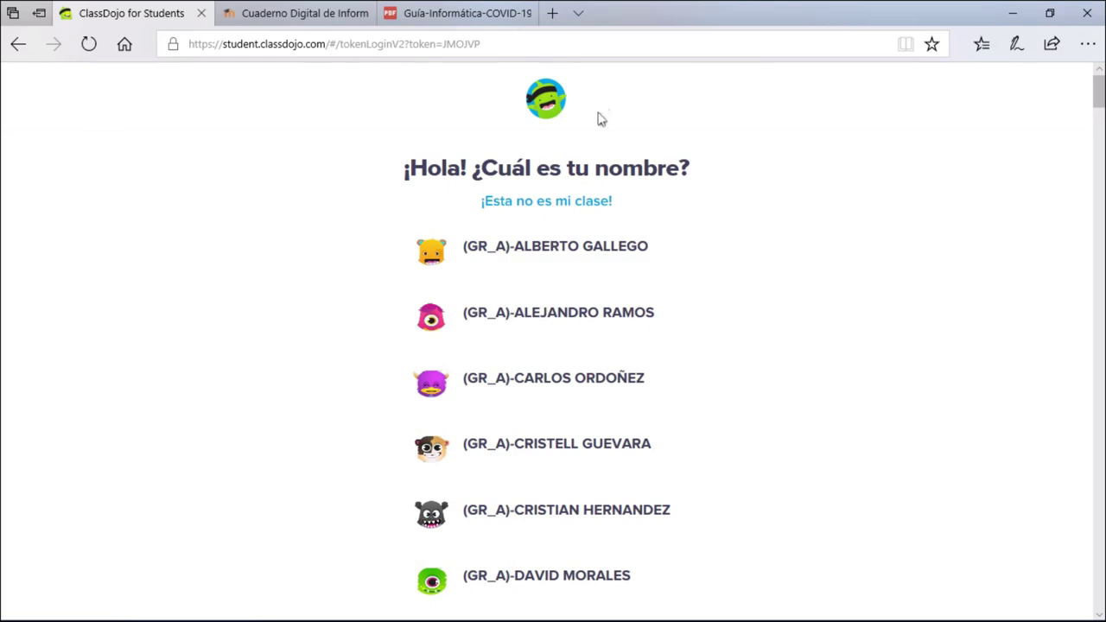
{"action": "scroll", "coordinate": [775, 210], "scroll_direction": "down", "scroll_amount": 4}
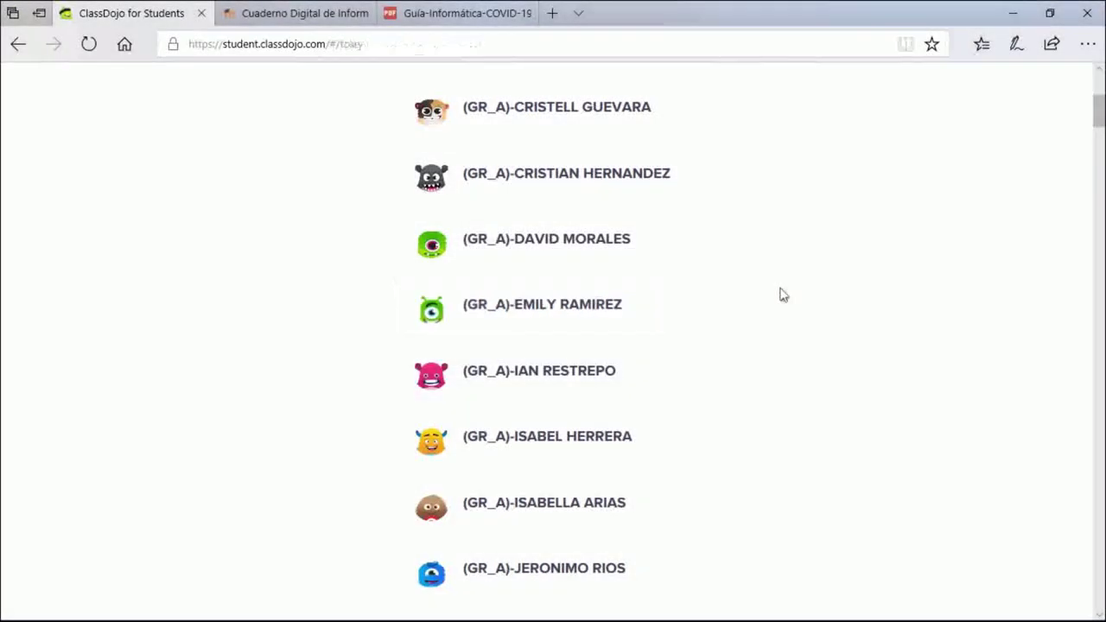
Enter the selected student's account from the class list and look over the profile and pending assignments on its home page.
{"action": "left_click", "coordinate": [782, 298]}
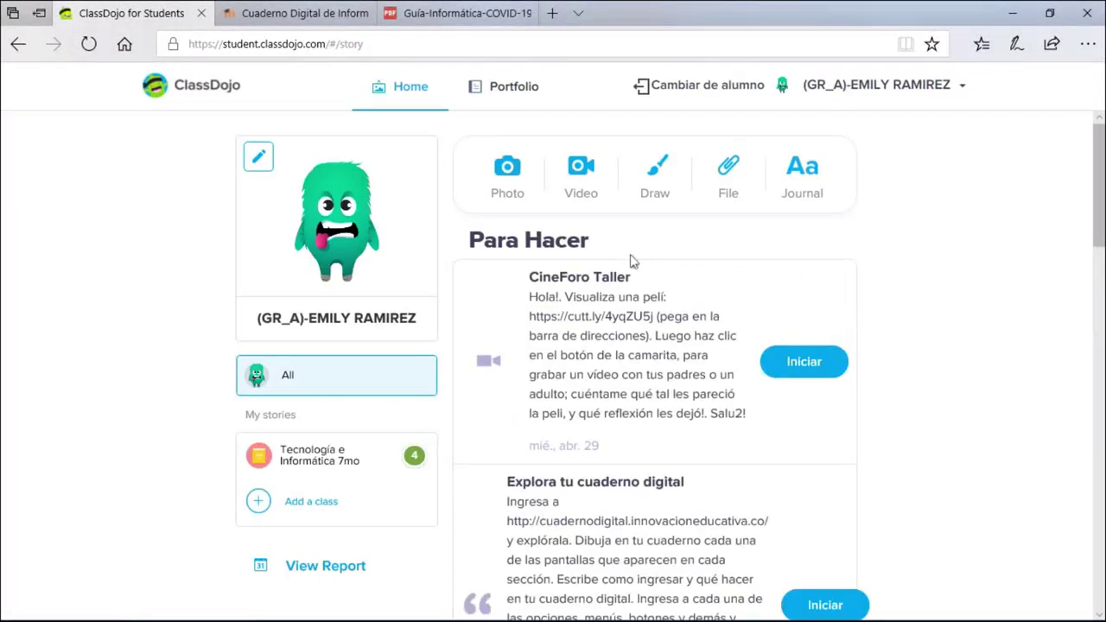
{"action": "scroll", "coordinate": [882, 270], "scroll_direction": "down", "scroll_amount": 1}
{"action": "scroll", "coordinate": [413, 282], "scroll_direction": "up", "scroll_amount": 1}
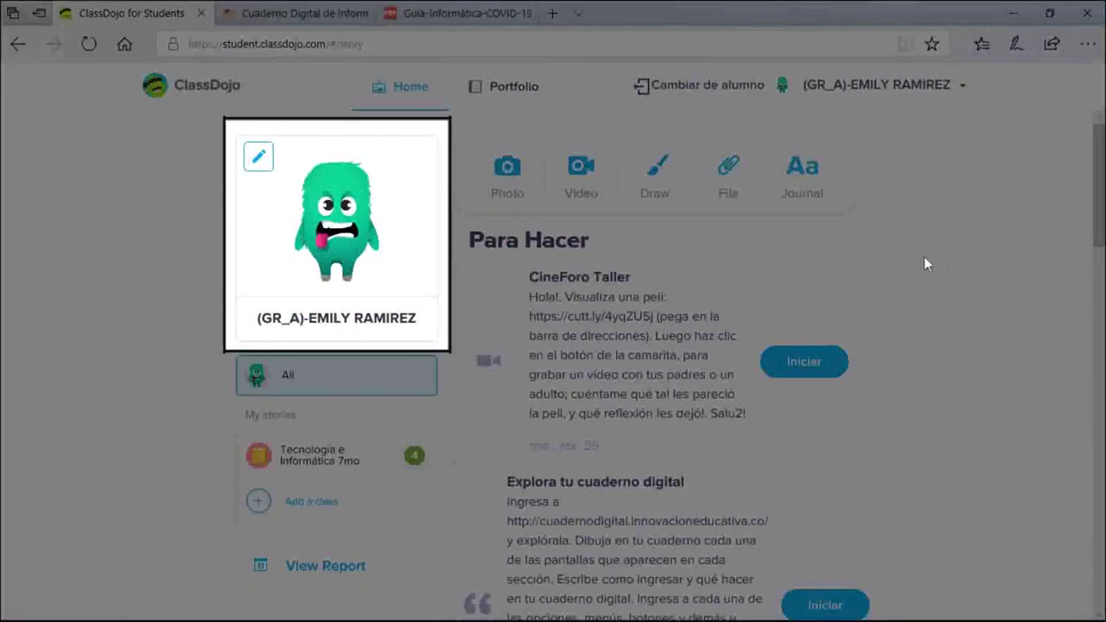
{"action": "scroll", "coordinate": [923, 263], "scroll_direction": "down", "scroll_amount": 1}
{"action": "scroll", "coordinate": [925, 294], "scroll_direction": "up", "scroll_amount": 1}
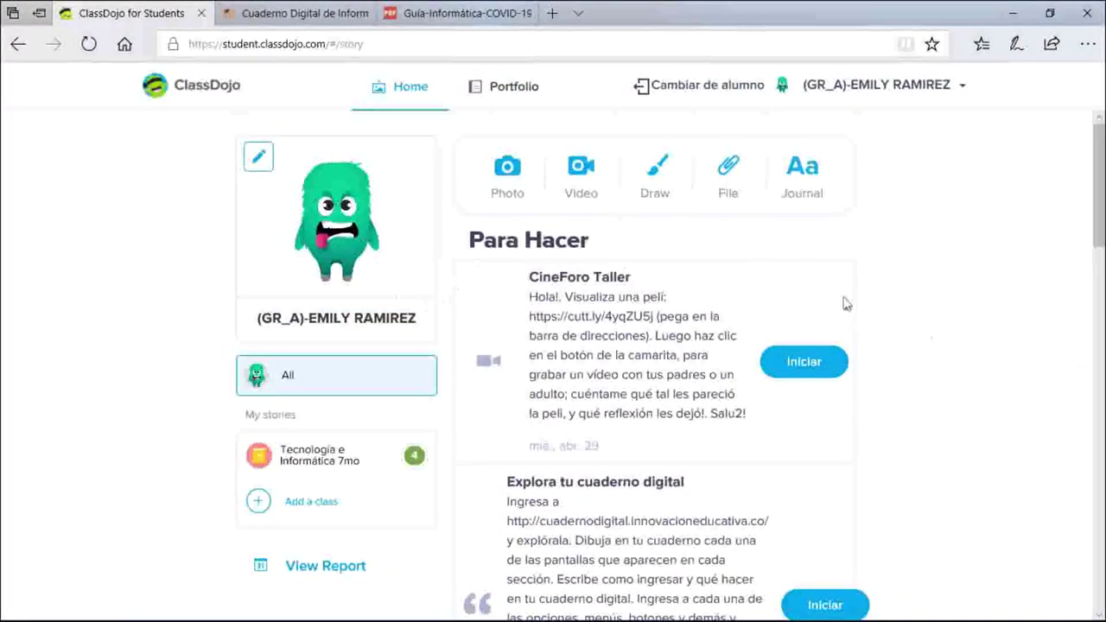
{"action": "scroll", "coordinate": [899, 266], "scroll_direction": "down", "scroll_amount": 13}
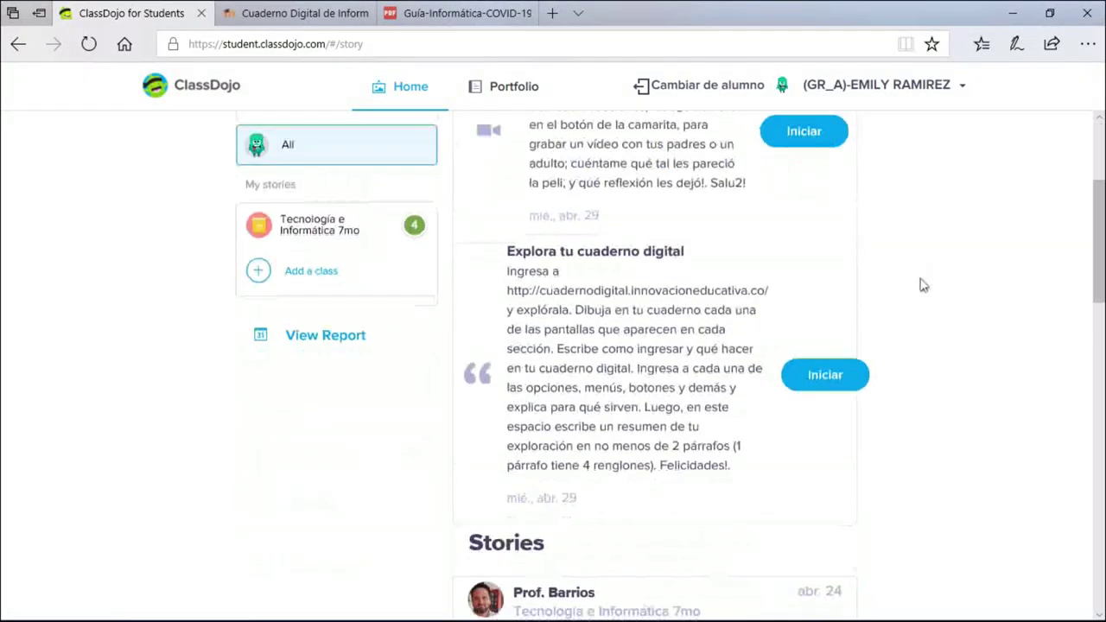
{"action": "scroll", "coordinate": [910, 299], "scroll_direction": "up", "scroll_amount": 15}
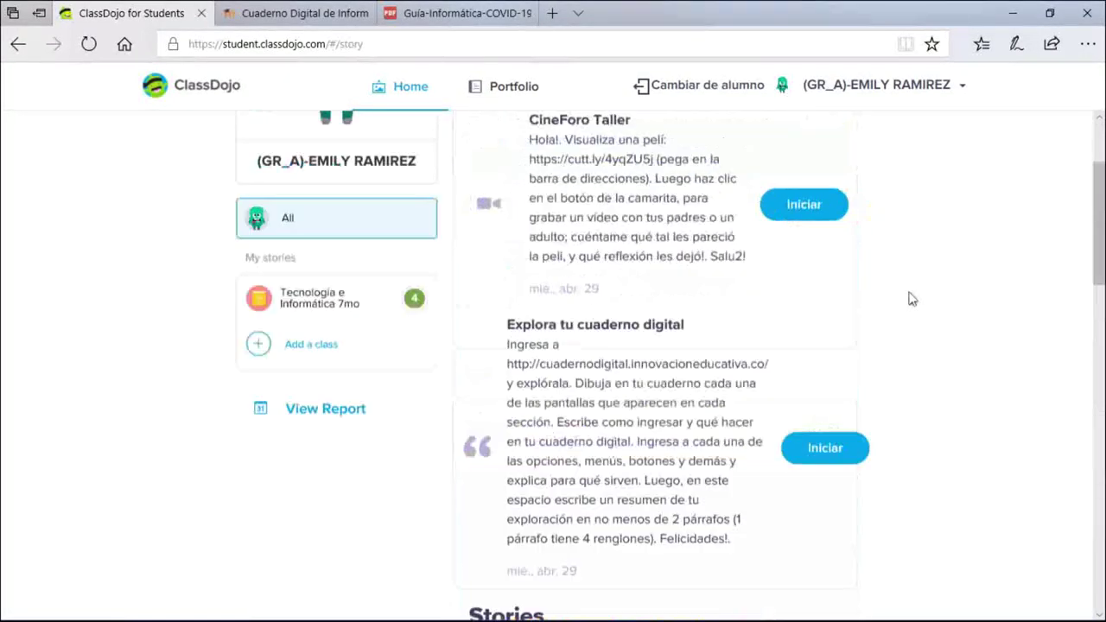
Review the student's portfolio and its pending tasks, and return to the student's home page.
{"action": "left_click", "coordinate": [508, 93]}
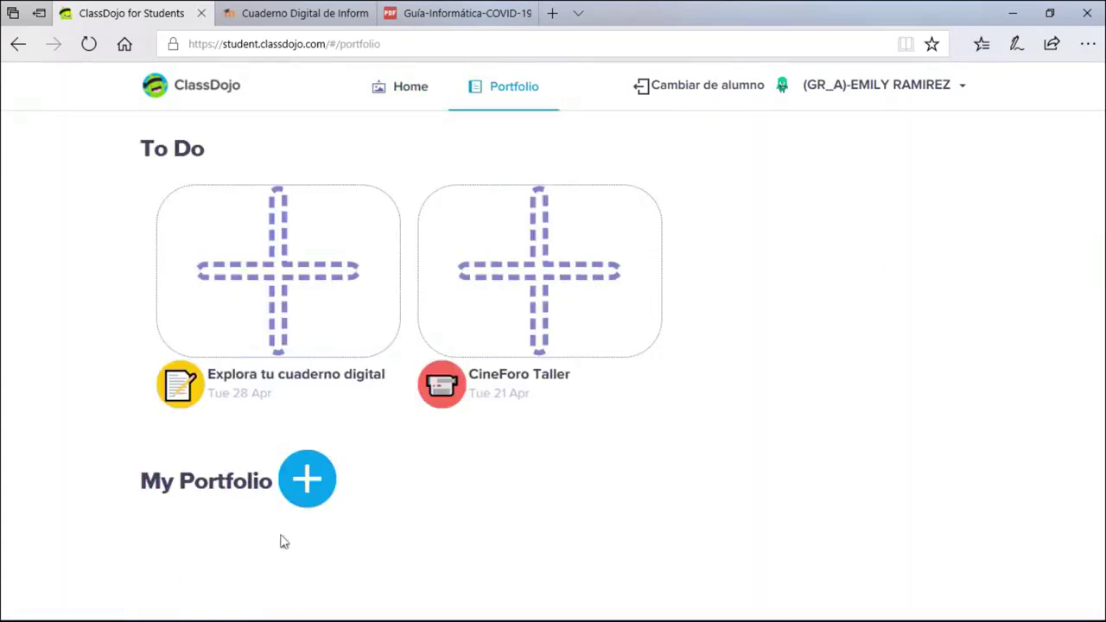
{"action": "mouse_move", "coordinate": [75, 570]}
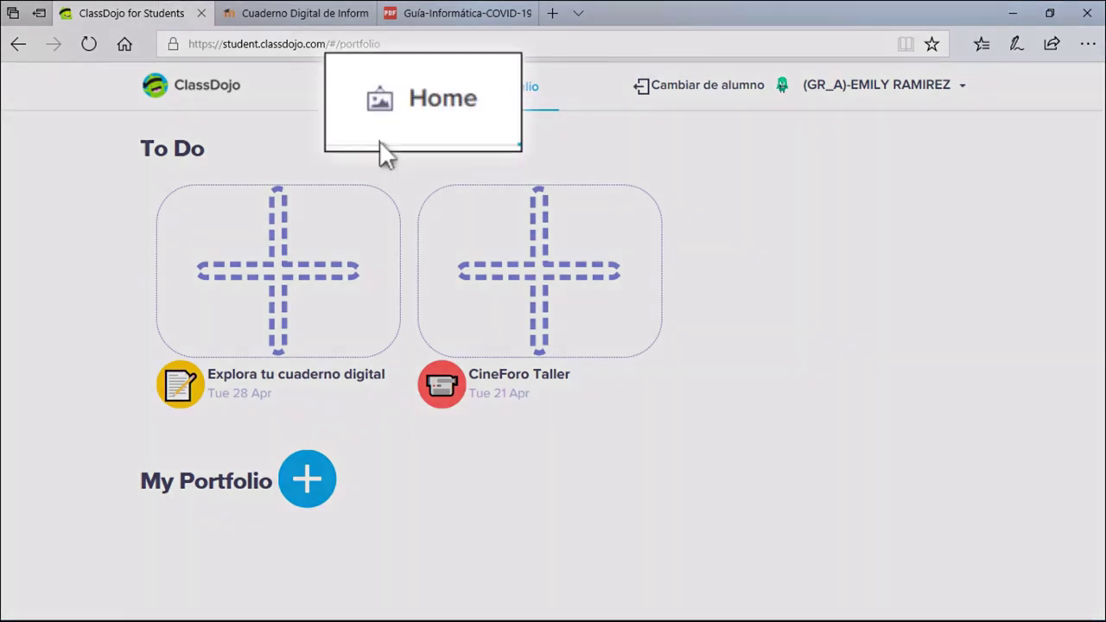
{"action": "left_click", "coordinate": [385, 90]}
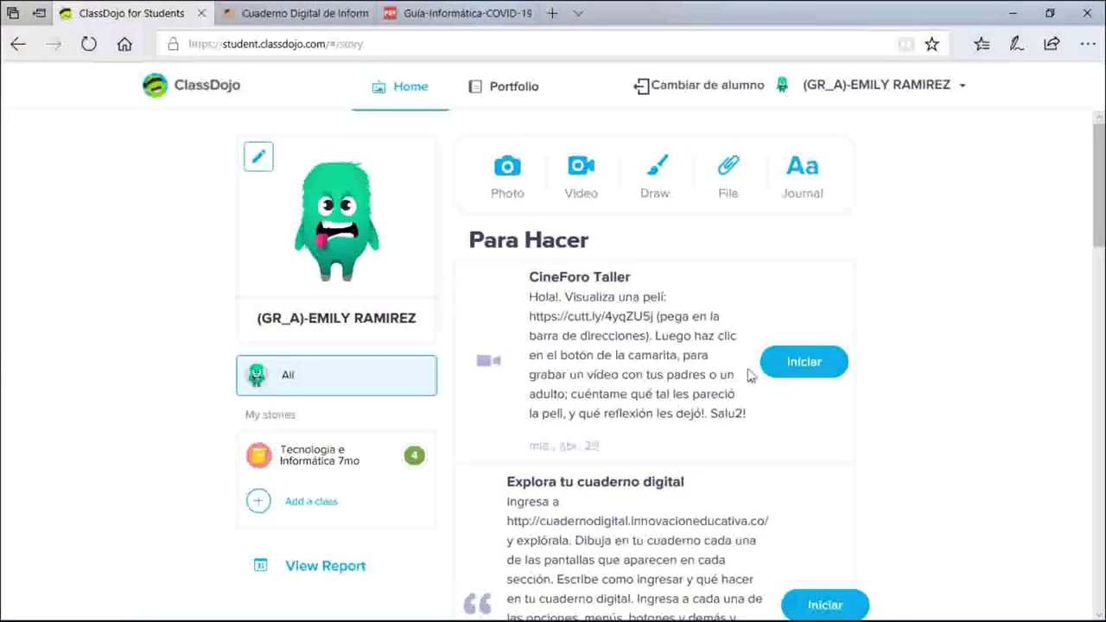
Switch to the Guía-Informática-COVID-19 PDF and look through its cover, Aclaraciones Iniciales and Adivinanza pages.
{"action": "left_click", "coordinate": [432, 13]}
{"action": "scroll", "coordinate": [506, 286], "scroll_direction": "up", "scroll_amount": 10}
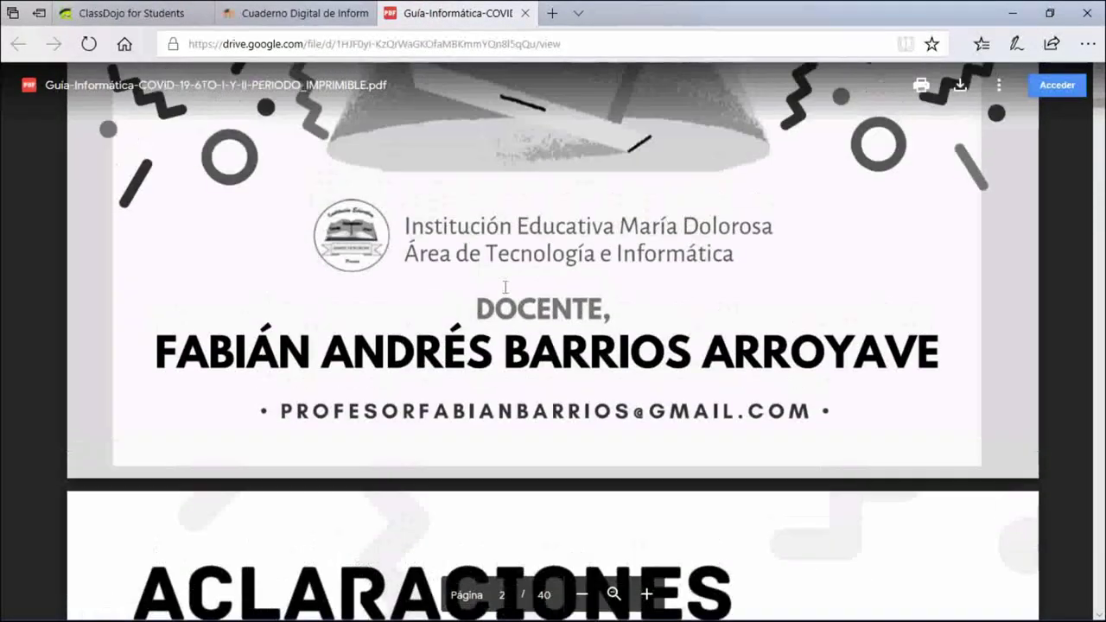
{"action": "scroll", "coordinate": [505, 285], "scroll_direction": "down", "scroll_amount": 10}
{"action": "scroll", "coordinate": [506, 288], "scroll_direction": "down", "scroll_amount": 4}
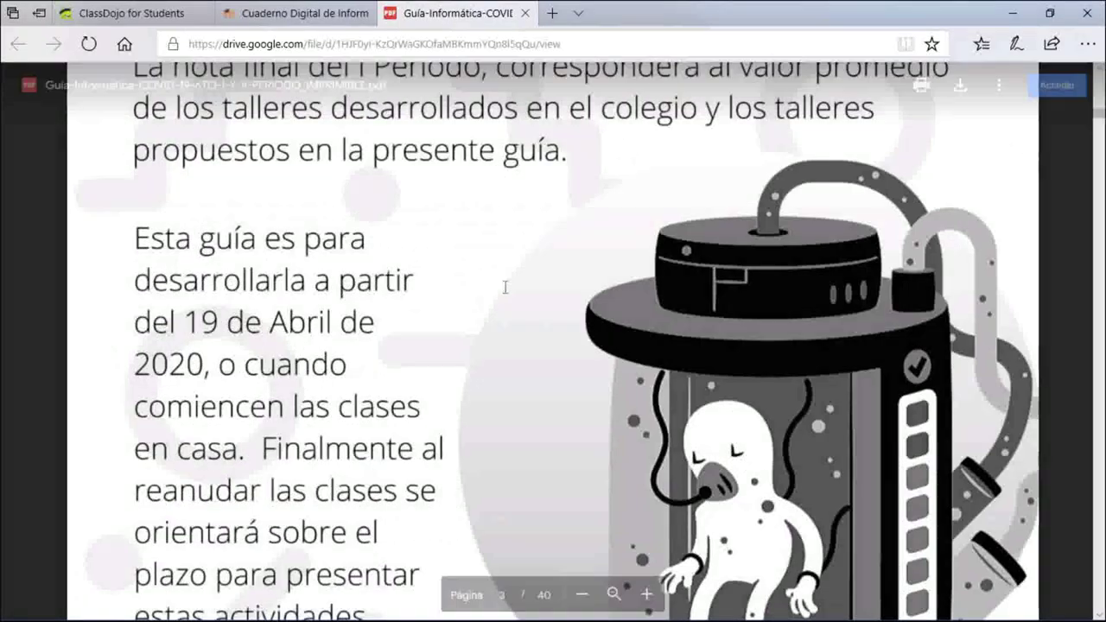
{"action": "scroll", "coordinate": [505, 288], "scroll_direction": "up", "scroll_amount": 5}
{"action": "scroll", "coordinate": [506, 288], "scroll_direction": "down", "scroll_amount": 10}
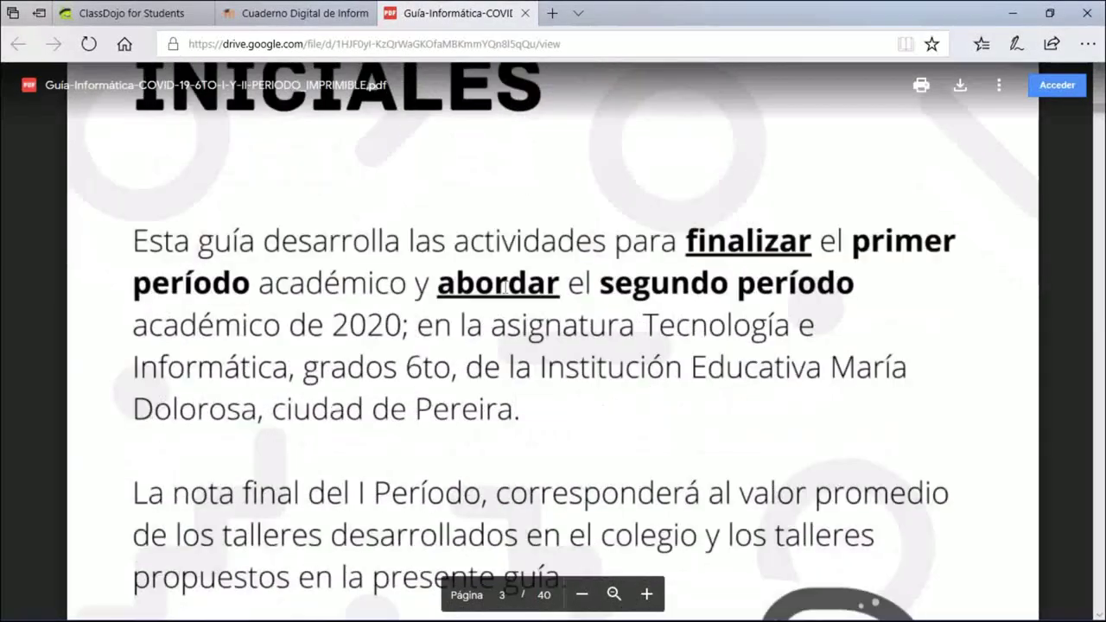
{"action": "scroll", "coordinate": [501, 329], "scroll_direction": "down", "scroll_amount": 8}
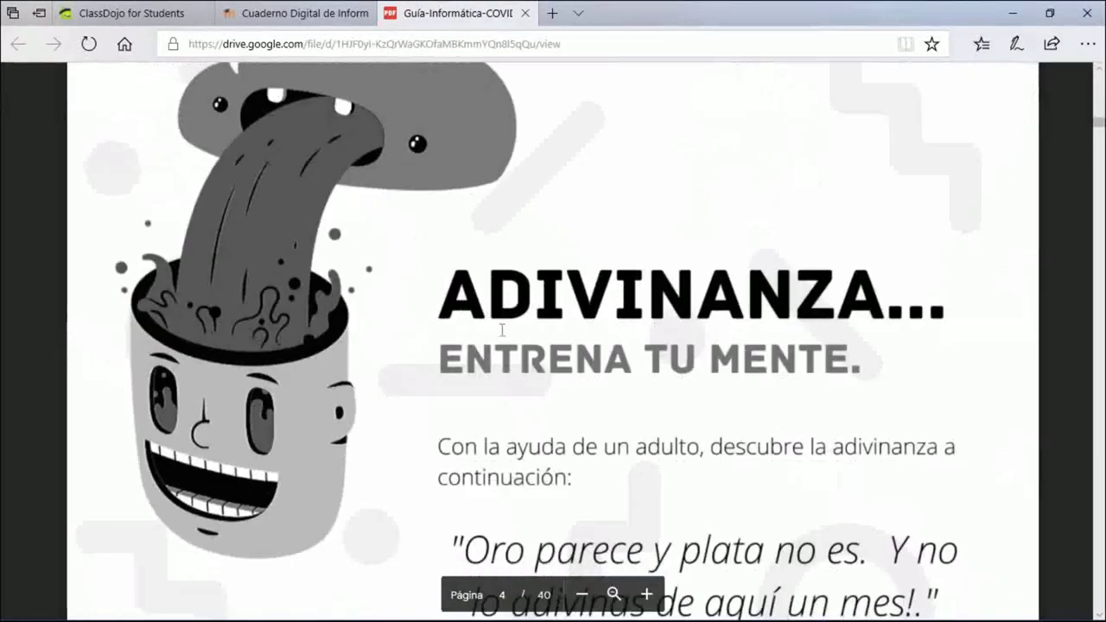
Return to ClassDojo, review the CineForo Taller and Explora tu cuaderno digital assignments, and open the Tecnología e Informática 7mo class.
{"action": "left_click", "coordinate": [130, 14]}
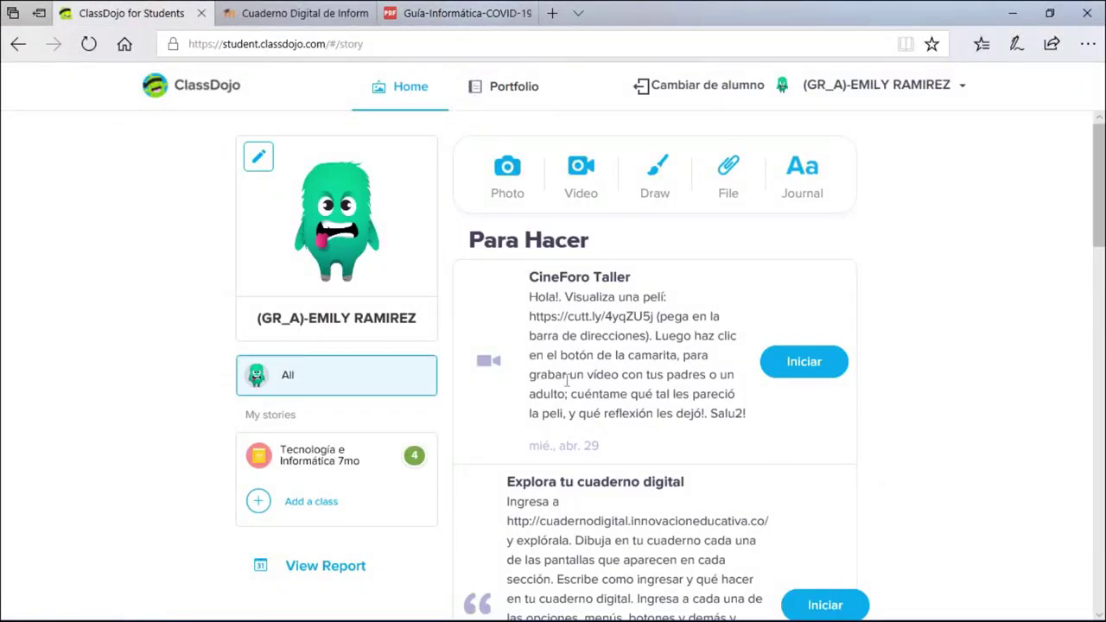
{"action": "scroll", "coordinate": [668, 416], "scroll_direction": "down", "scroll_amount": 2}
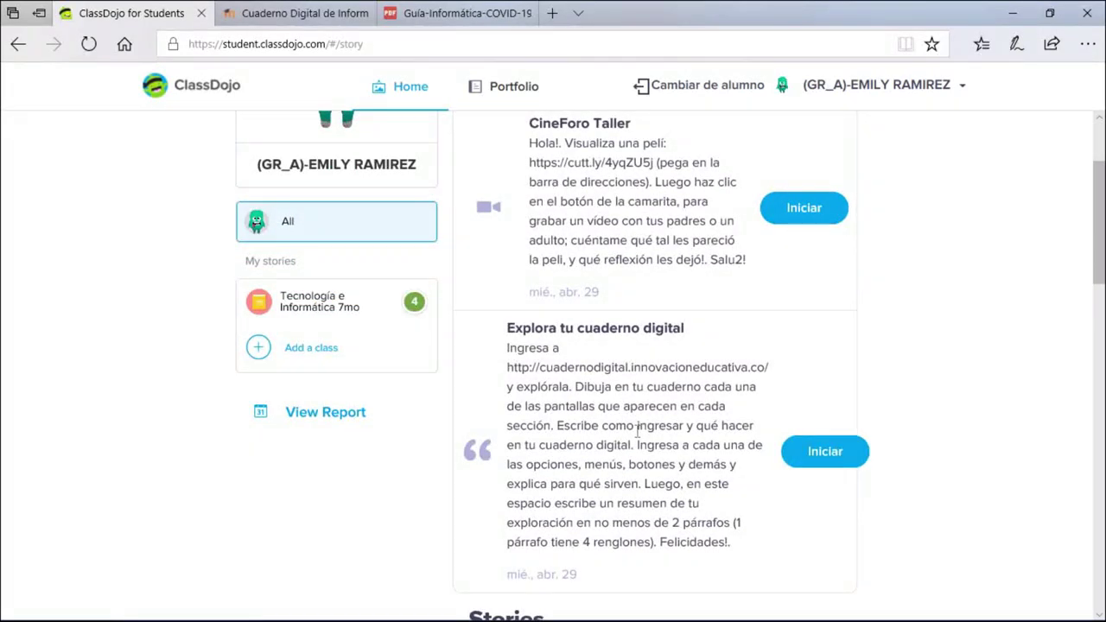
{"action": "scroll", "coordinate": [637, 433], "scroll_direction": "up", "scroll_amount": 1}
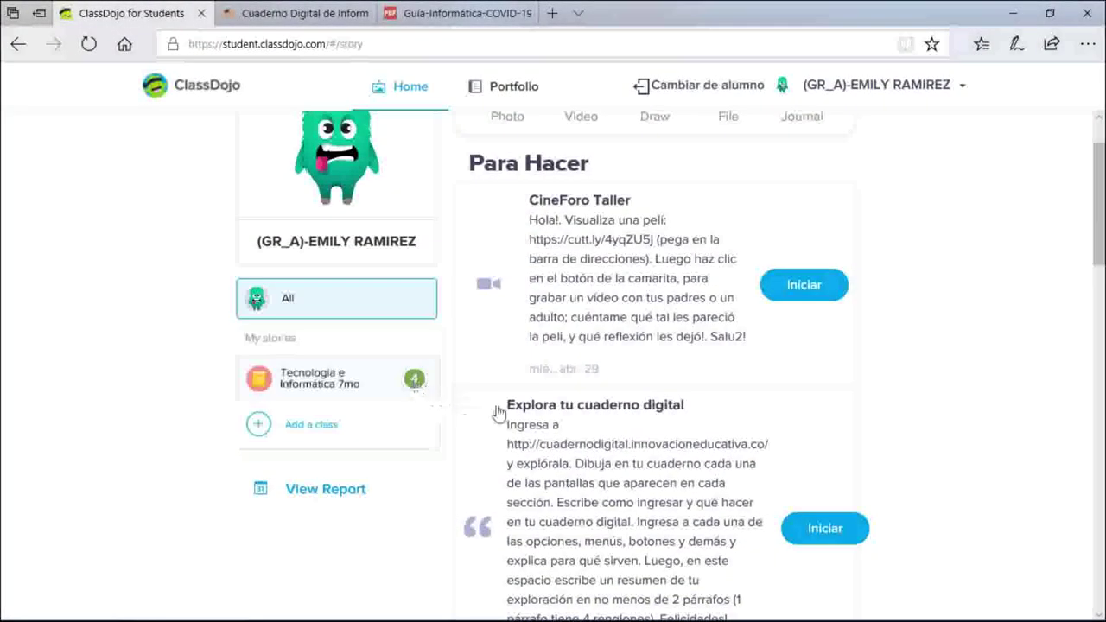
{"action": "scroll", "coordinate": [655, 333], "scroll_direction": "down", "scroll_amount": 2}
{"action": "scroll", "coordinate": [605, 302], "scroll_direction": "up", "scroll_amount": 2}
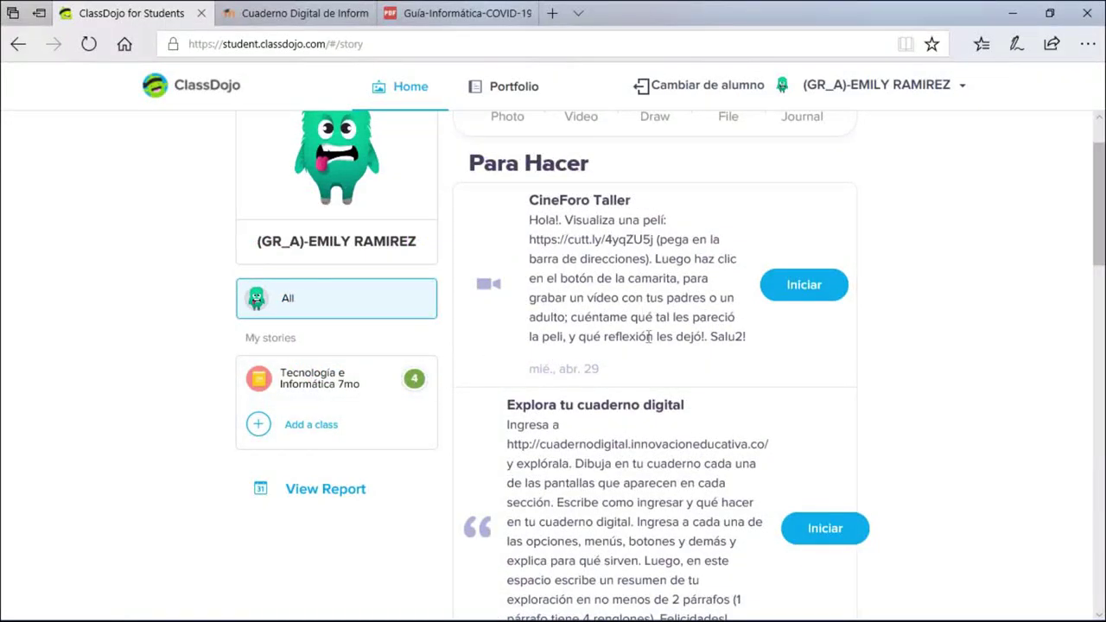
{"action": "scroll", "coordinate": [590, 343], "scroll_direction": "down", "scroll_amount": 2}
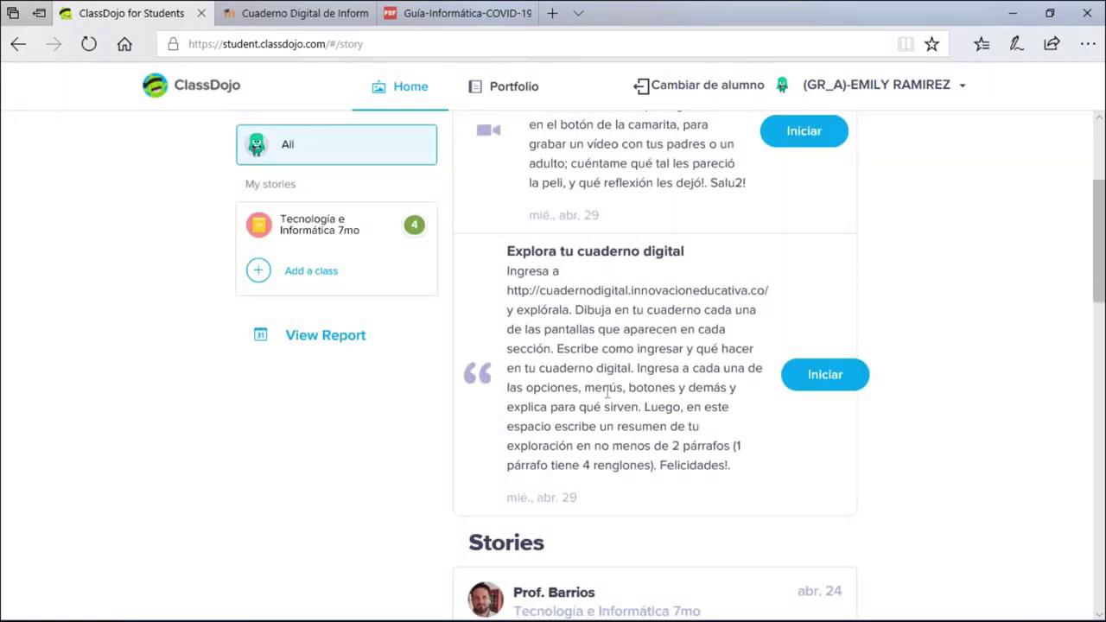
{"action": "scroll", "coordinate": [606, 391], "scroll_direction": "up", "scroll_amount": 1}
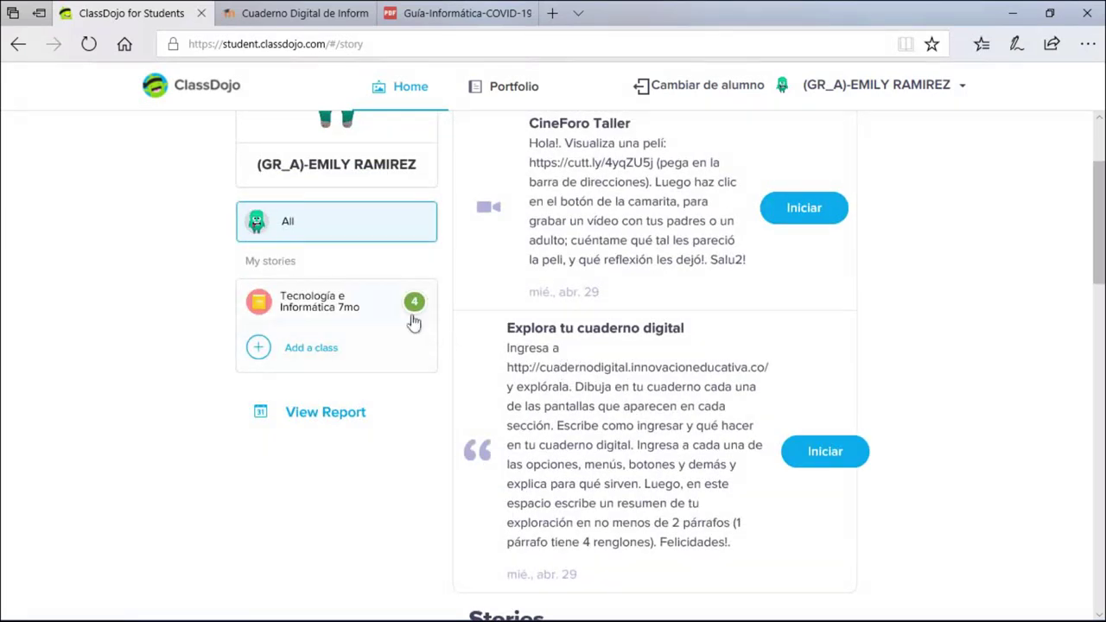
{"action": "left_click", "coordinate": [356, 308]}
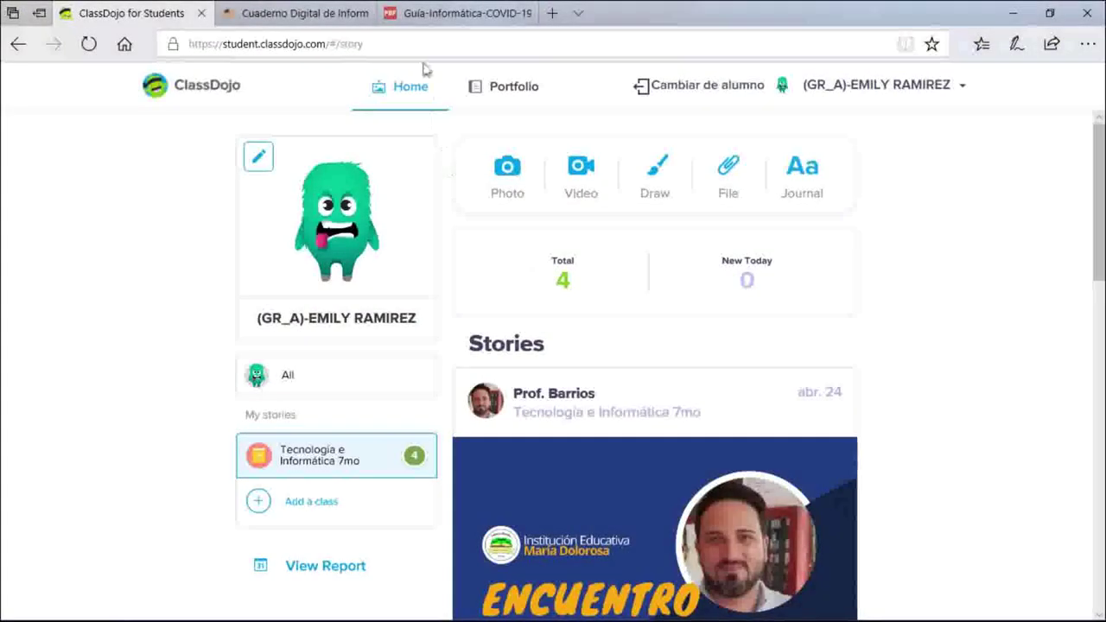
Go back to the PDF guide and skim from Aclaraciones Iniciales to the XC4 algorithm activity.
{"action": "left_click", "coordinate": [454, 16]}
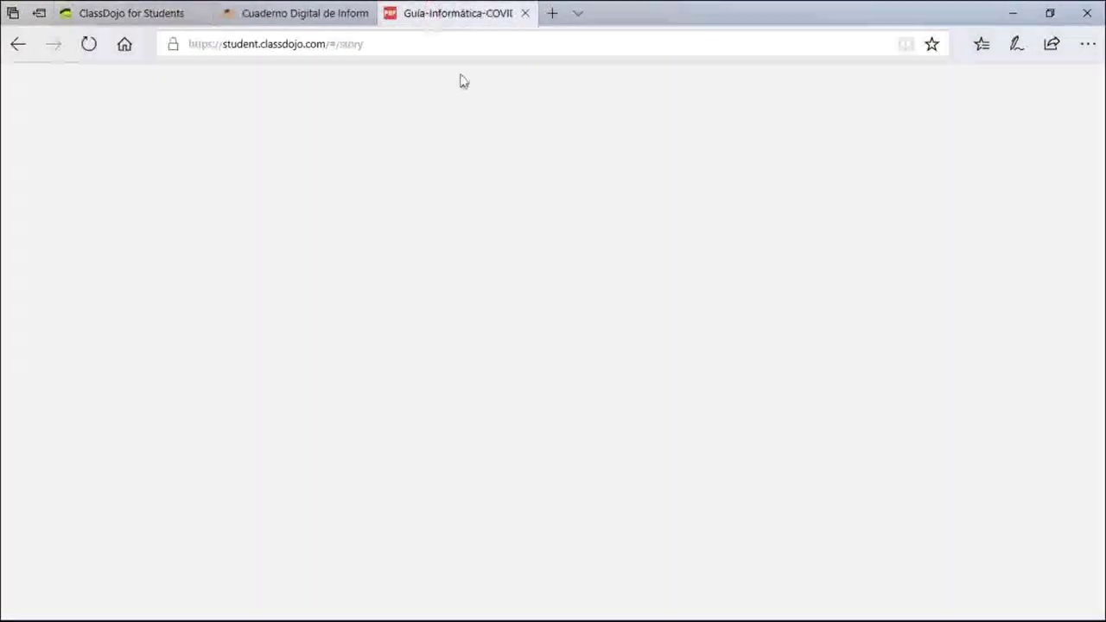
{"action": "scroll", "coordinate": [440, 279], "scroll_direction": "down", "scroll_amount": 4}
{"action": "scroll", "coordinate": [441, 278], "scroll_direction": "up", "scroll_amount": 9}
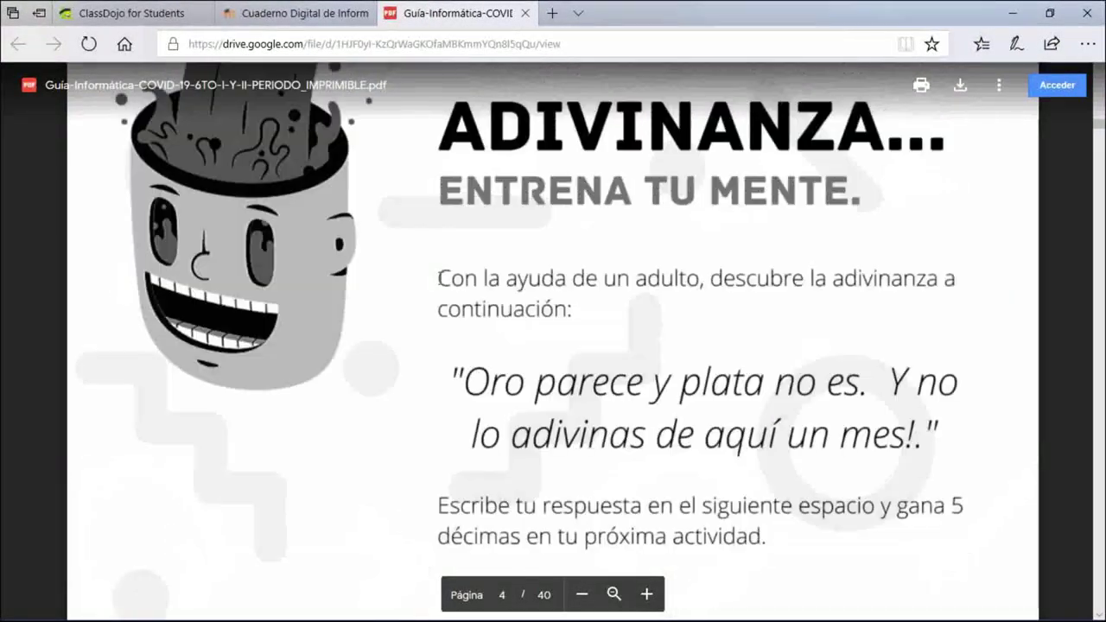
{"action": "scroll", "coordinate": [441, 279], "scroll_direction": "up", "scroll_amount": 10}
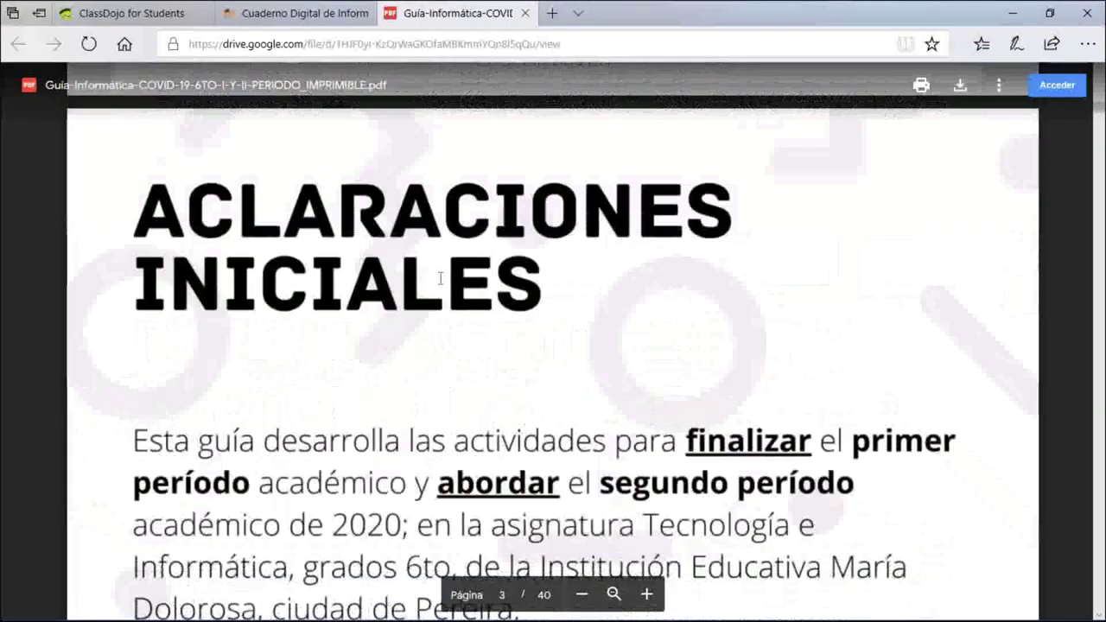
{"action": "scroll", "coordinate": [439, 275], "scroll_direction": "down", "scroll_amount": 3}
{"action": "scroll", "coordinate": [439, 274], "scroll_direction": "down", "scroll_amount": 15}
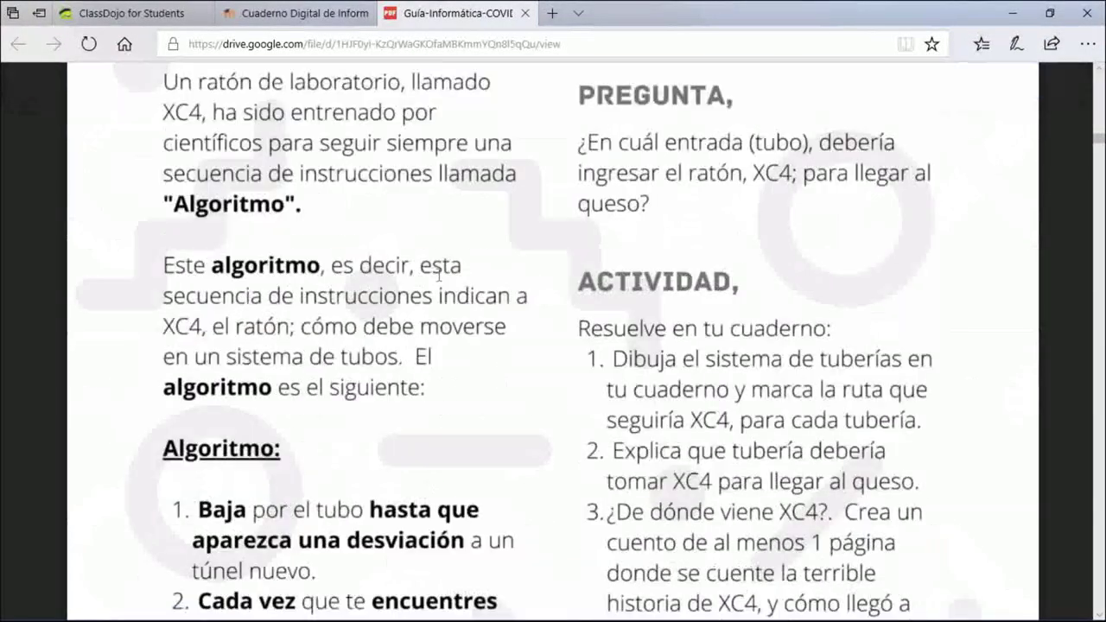
{"action": "scroll", "coordinate": [439, 275], "scroll_direction": "up", "scroll_amount": 3}
Show the Cuaderno Digital de Informática site briefly, and return to ClassDojo to examine the class's total points.
{"action": "left_click", "coordinate": [285, 13]}
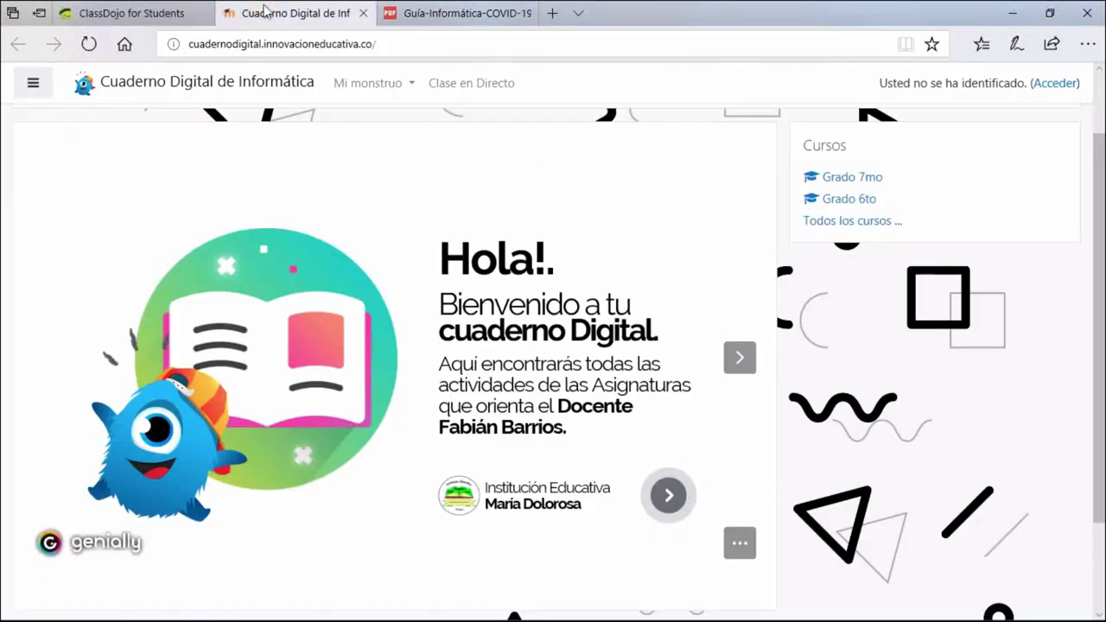
{"action": "left_click", "coordinate": [182, 14]}
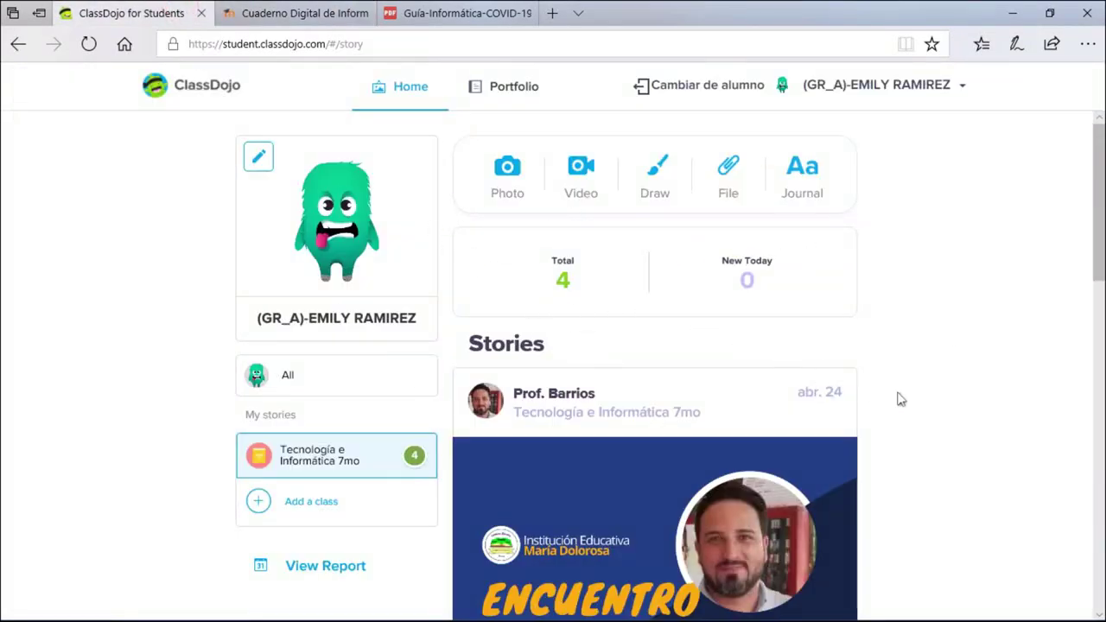
{"action": "scroll", "coordinate": [822, 381], "scroll_direction": "down", "scroll_amount": 2}
{"action": "scroll", "coordinate": [778, 346], "scroll_direction": "up", "scroll_amount": 2}
{"action": "scroll", "coordinate": [484, 303], "scroll_direction": "down", "scroll_amount": 1}
{"action": "scroll", "coordinate": [489, 309], "scroll_direction": "up", "scroll_amount": 1}
{"action": "double_click", "coordinate": [560, 278]}
{"action": "left_click", "coordinate": [622, 362]}
Examine Actividad 1, XC4, in the PDF guide, including the tube diagram, the algorithm steps and the notebook tasks.
{"action": "left_click", "coordinate": [433, 11]}
{"action": "scroll", "coordinate": [497, 294], "scroll_direction": "up", "scroll_amount": 2}
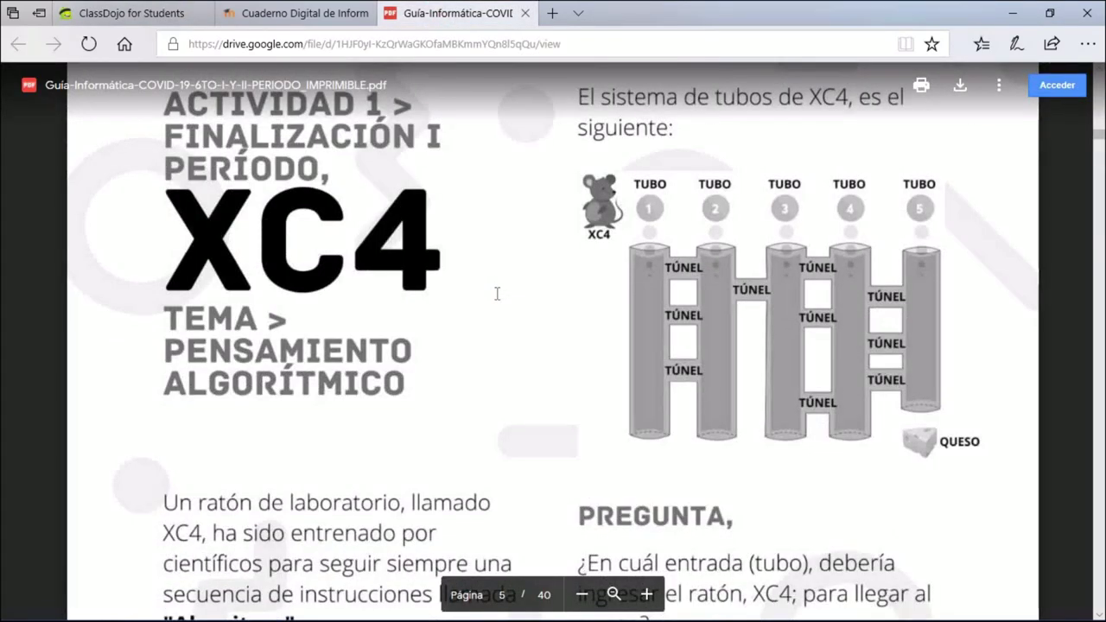
{"action": "scroll", "coordinate": [497, 293], "scroll_direction": "up", "scroll_amount": 3}
{"action": "scroll", "coordinate": [366, 390], "scroll_direction": "down", "scroll_amount": 2}
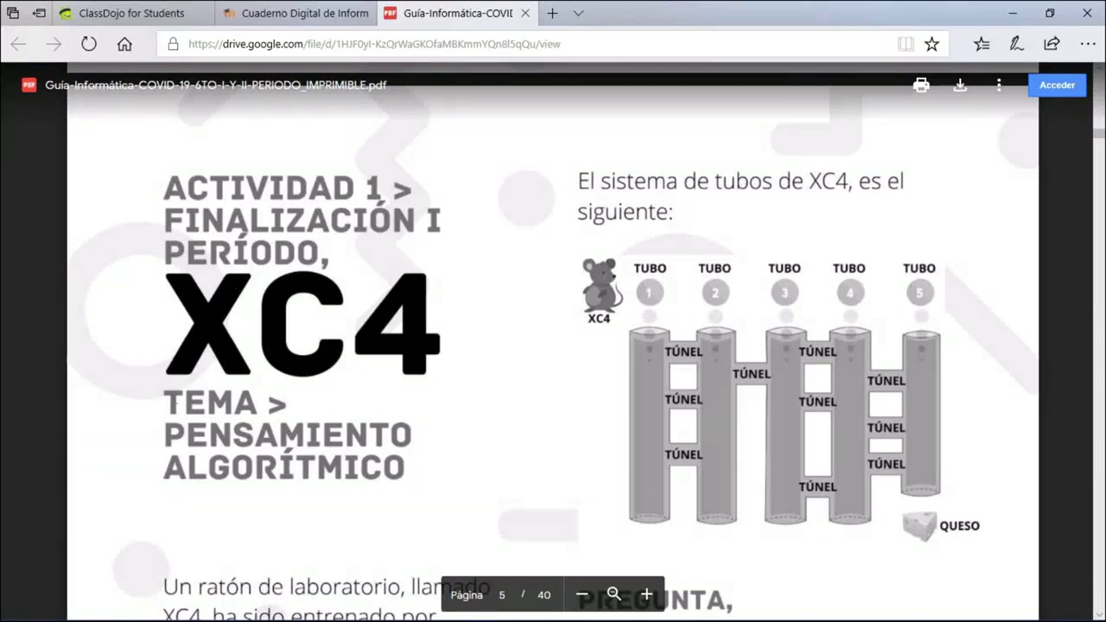
{"action": "scroll", "coordinate": [488, 484], "scroll_direction": "down", "scroll_amount": 4}
{"action": "scroll", "coordinate": [510, 444], "scroll_direction": "up", "scroll_amount": 4}
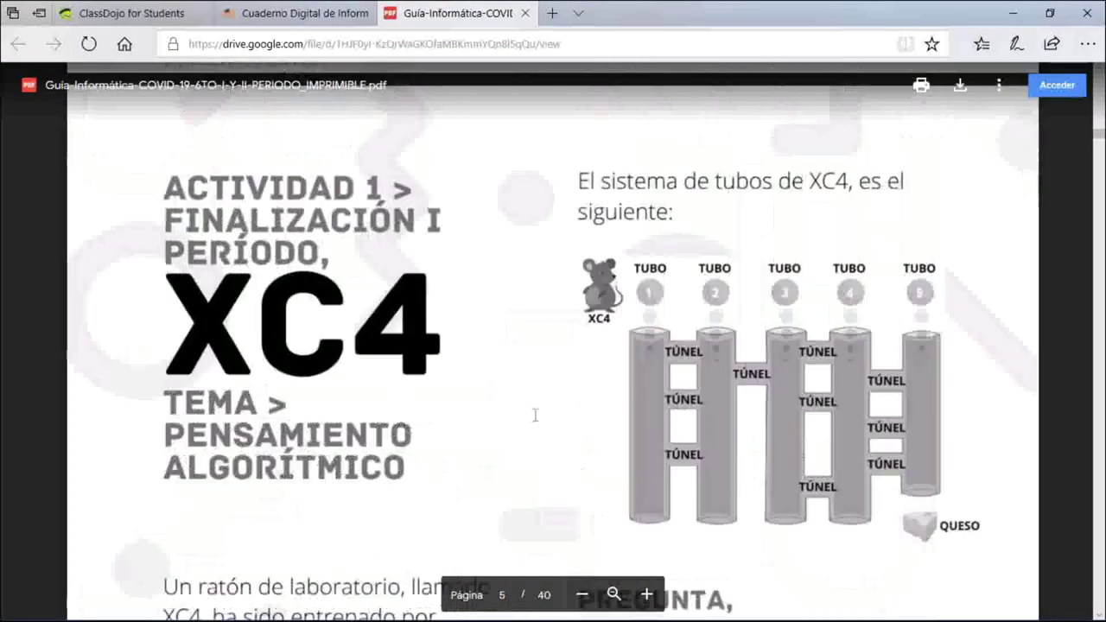
{"action": "scroll", "coordinate": [685, 389], "scroll_direction": "up", "scroll_amount": 2}
{"action": "scroll", "coordinate": [686, 388], "scroll_direction": "down", "scroll_amount": 2}
{"action": "scroll", "coordinate": [613, 367], "scroll_direction": "down", "scroll_amount": 1}
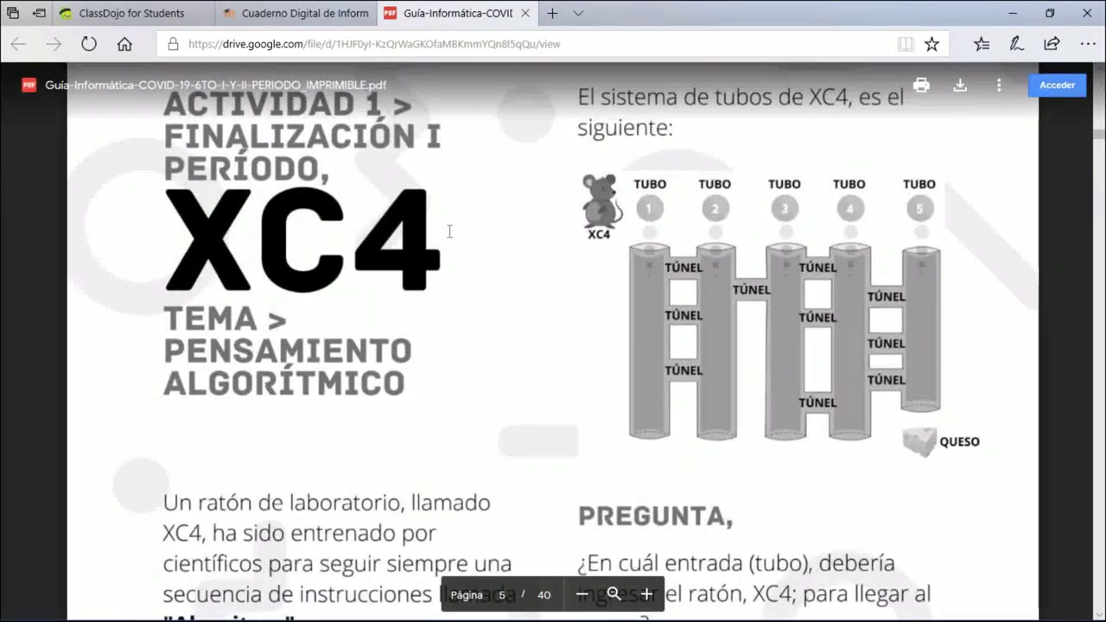
{"action": "scroll", "coordinate": [444, 229], "scroll_direction": "down", "scroll_amount": 5}
{"action": "scroll", "coordinate": [441, 259], "scroll_direction": "down", "scroll_amount": 2}
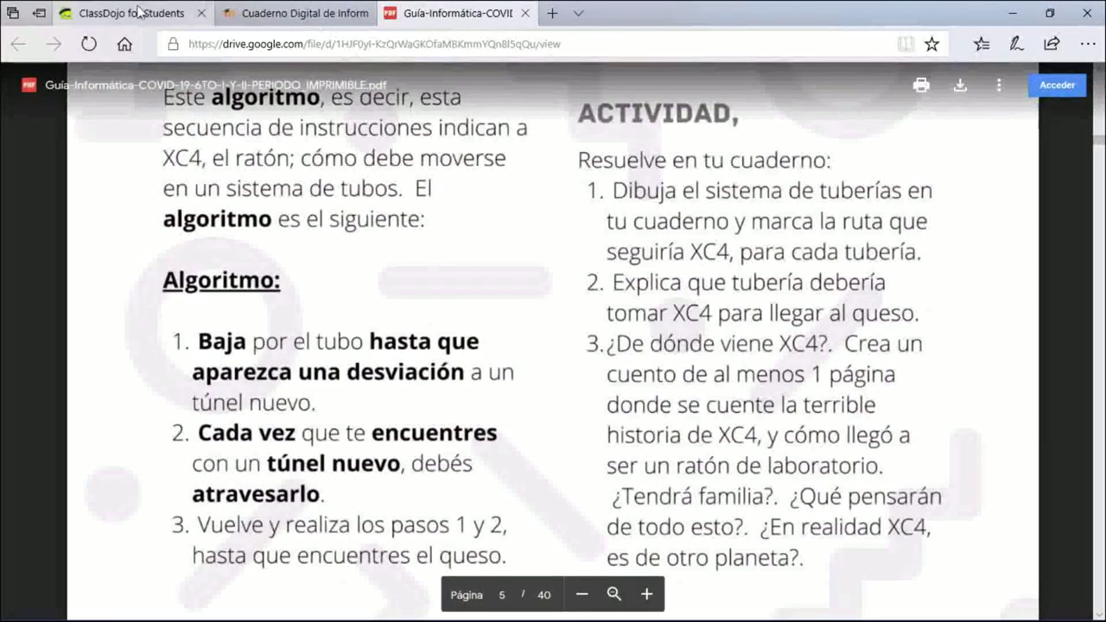
Switch back to ClassDojo and look through the teacher's posts and the points of the Tecnología e Informática 7mo class.
{"action": "left_click", "coordinate": [130, 13]}
{"action": "scroll", "coordinate": [884, 403], "scroll_direction": "down", "scroll_amount": 5}
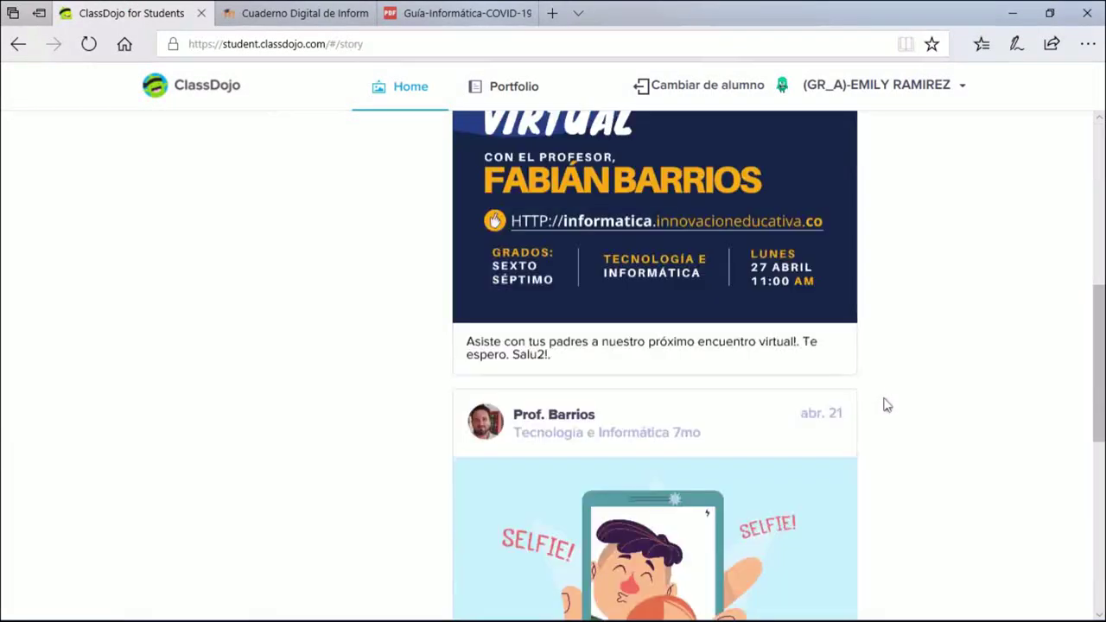
{"action": "scroll", "coordinate": [885, 403], "scroll_direction": "up", "scroll_amount": 5}
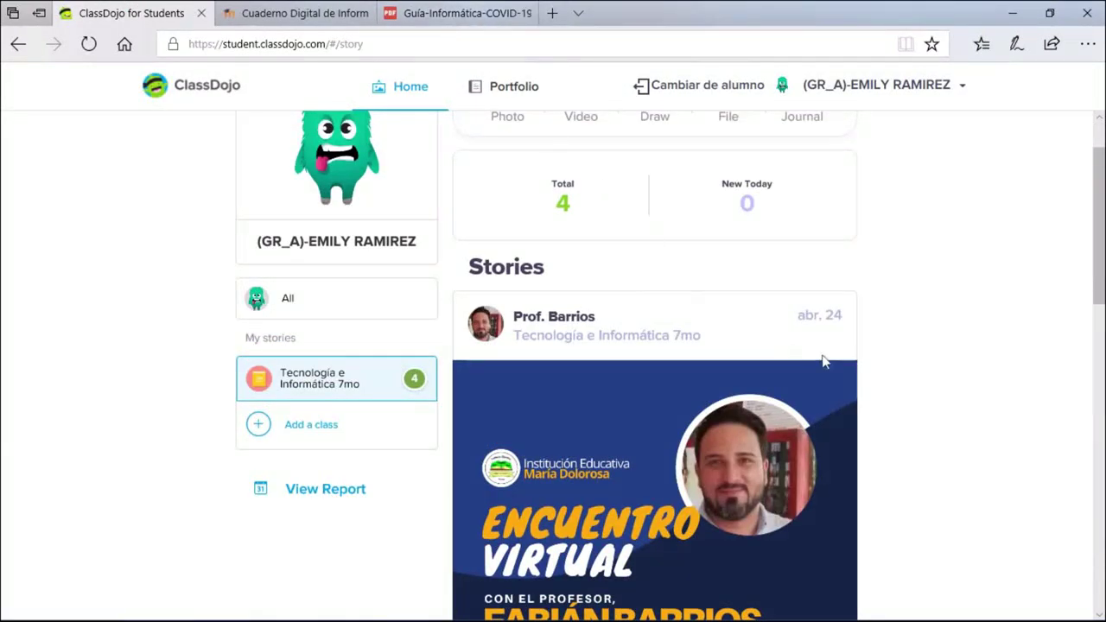
{"action": "scroll", "coordinate": [976, 395], "scroll_direction": "up", "scroll_amount": 1}
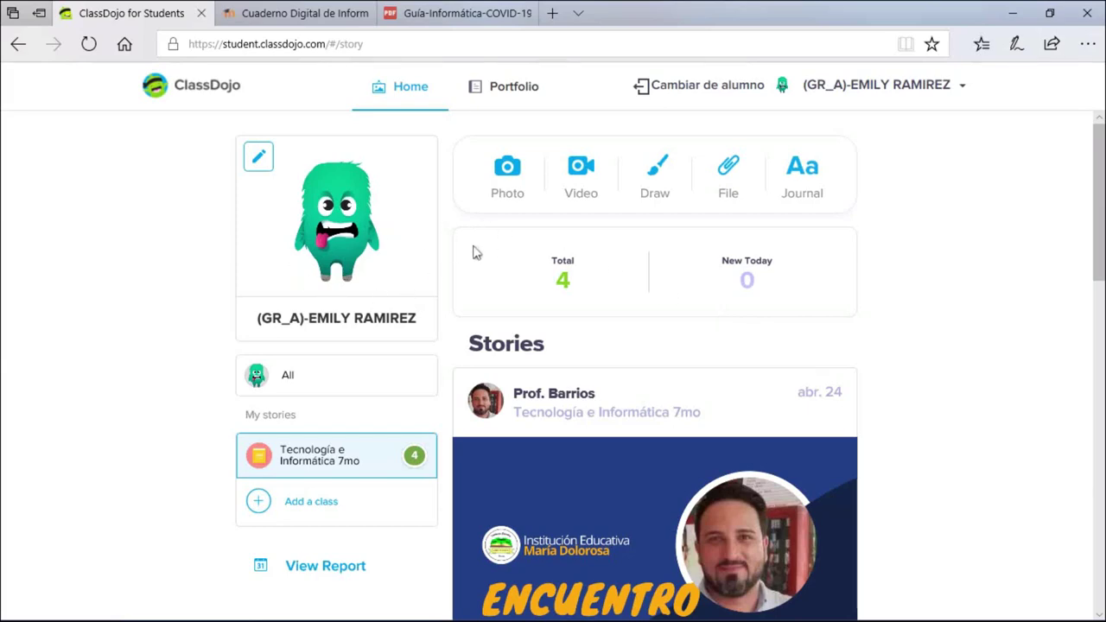
Switch to the PDF guide and skim from Actividad 1 through Actividad 2, Camino a Casa, to the II Periodo cover.
{"action": "left_click", "coordinate": [451, 7]}
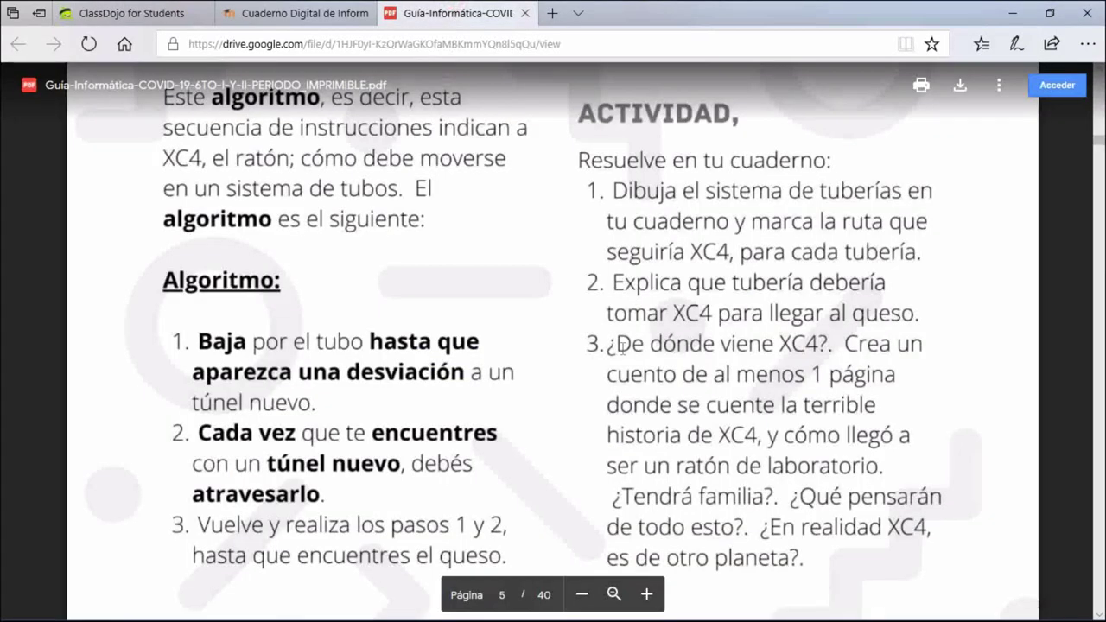
{"action": "scroll", "coordinate": [622, 346], "scroll_direction": "down", "scroll_amount": 15}
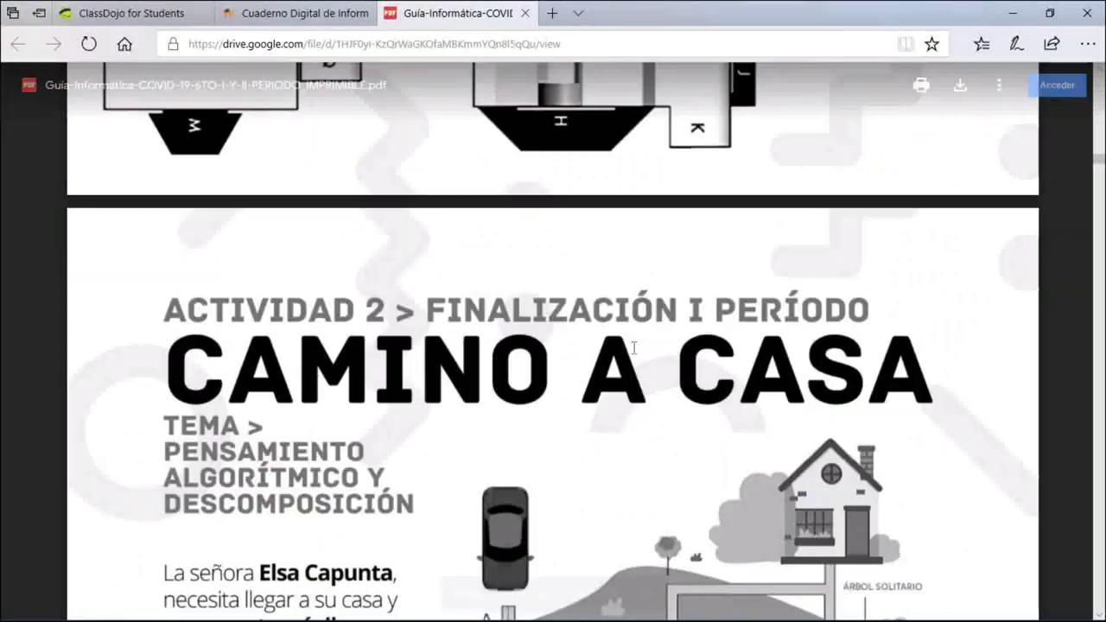
{"action": "scroll", "coordinate": [634, 348], "scroll_direction": "down", "scroll_amount": 10}
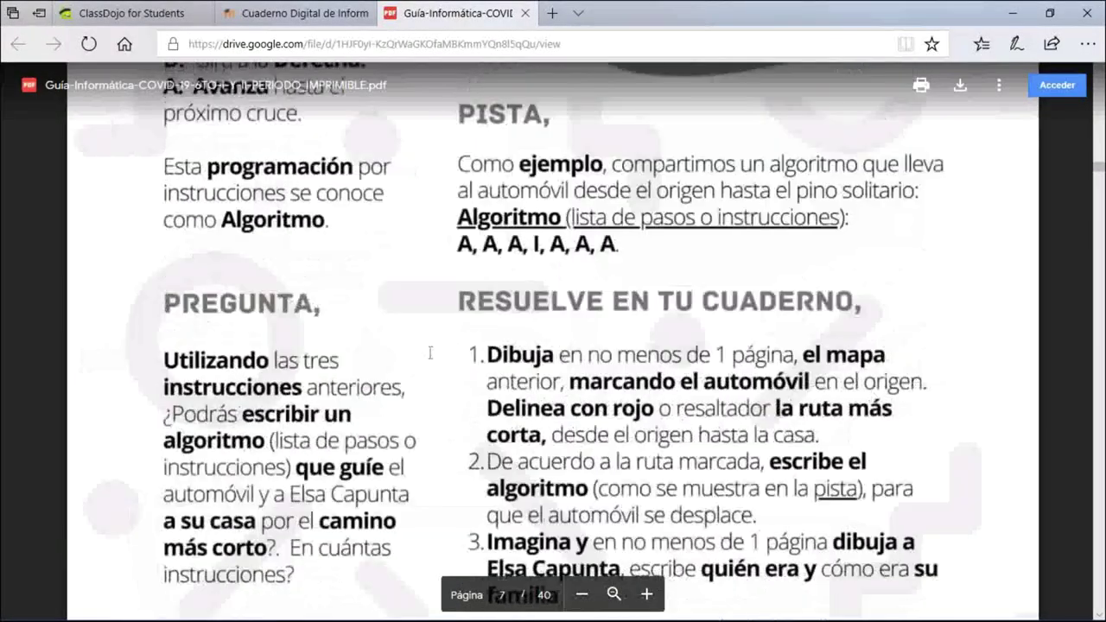
{"action": "scroll", "coordinate": [563, 355], "scroll_direction": "down", "scroll_amount": 10}
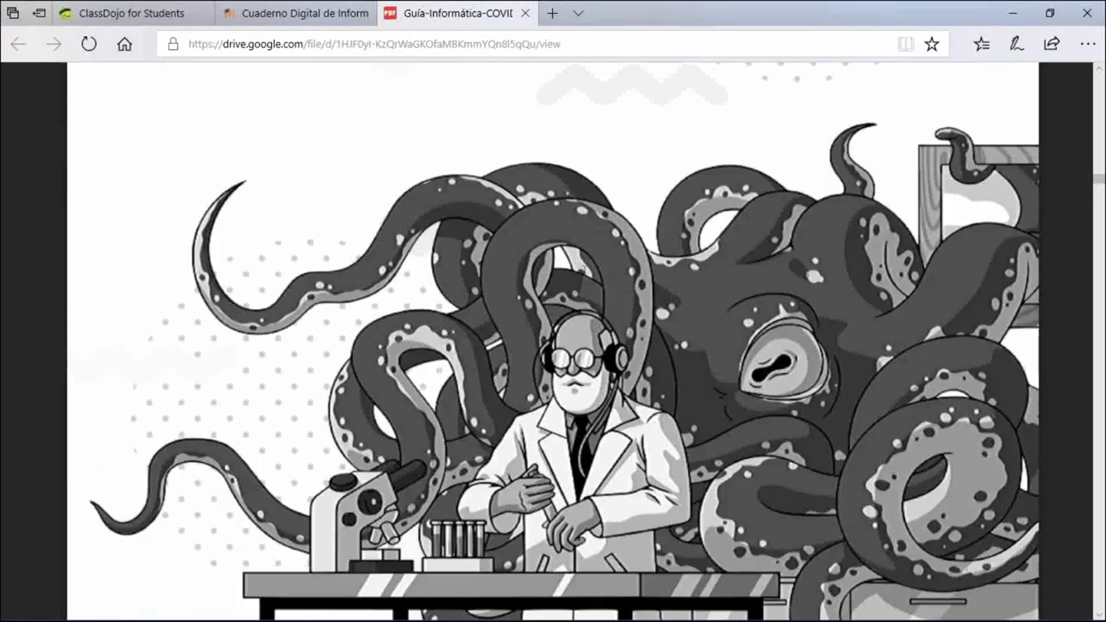
{"action": "scroll", "coordinate": [398, 203], "scroll_direction": "up", "scroll_amount": 5}
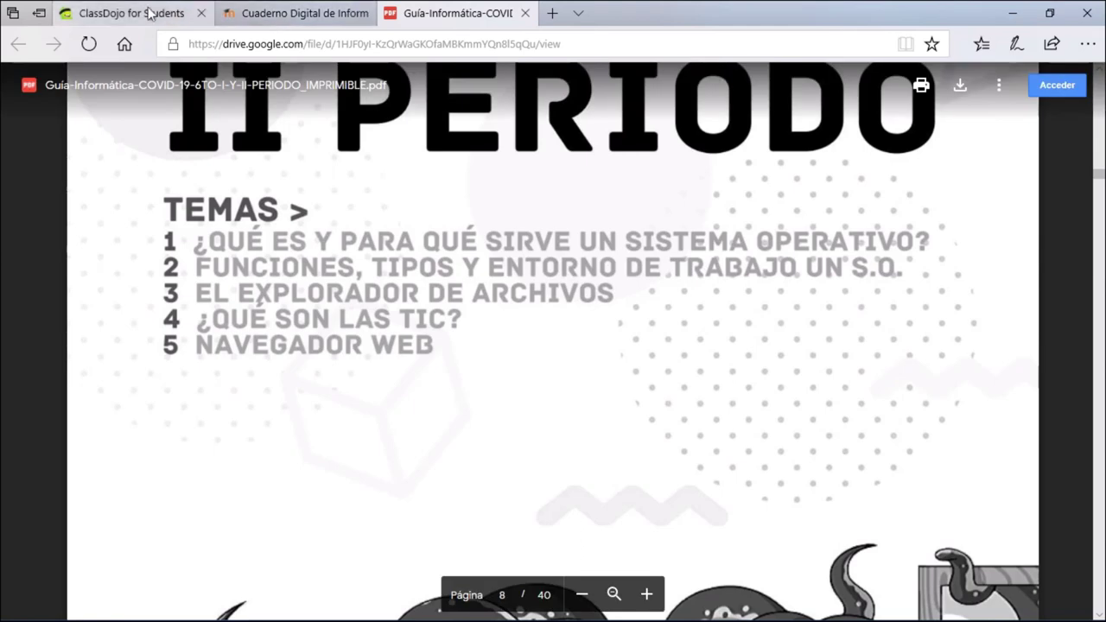
Show the Cuaderno Digital site briefly, and return to ClassDojo to look through the teacher's story posts and the posting options.
{"action": "left_click", "coordinate": [268, 12]}
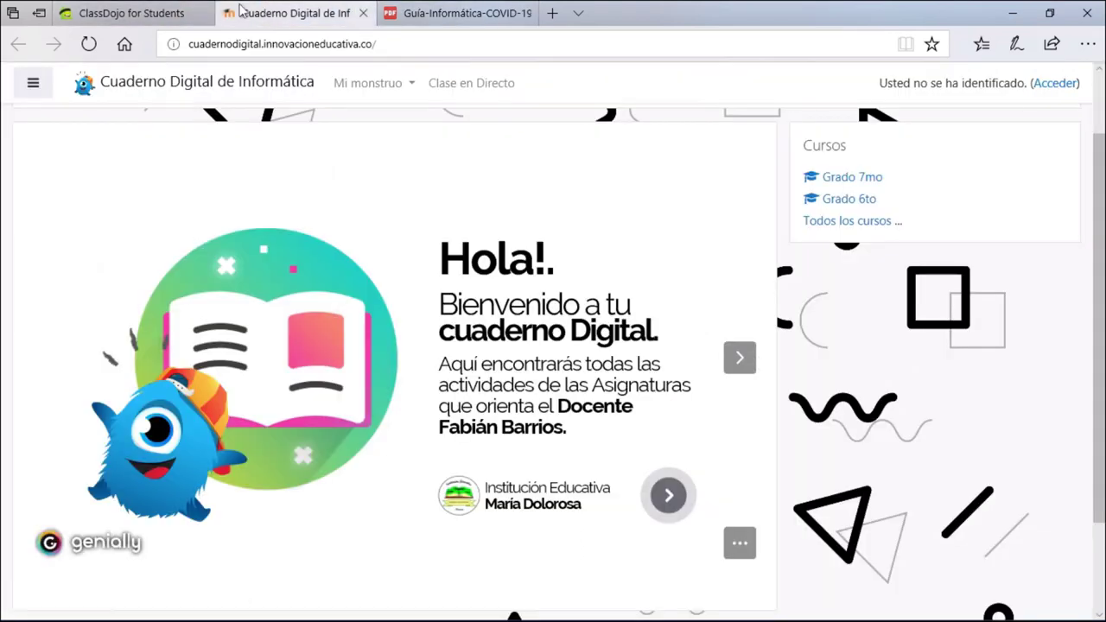
{"action": "left_click", "coordinate": [130, 12]}
{"action": "scroll", "coordinate": [1020, 367], "scroll_direction": "down", "scroll_amount": 1}
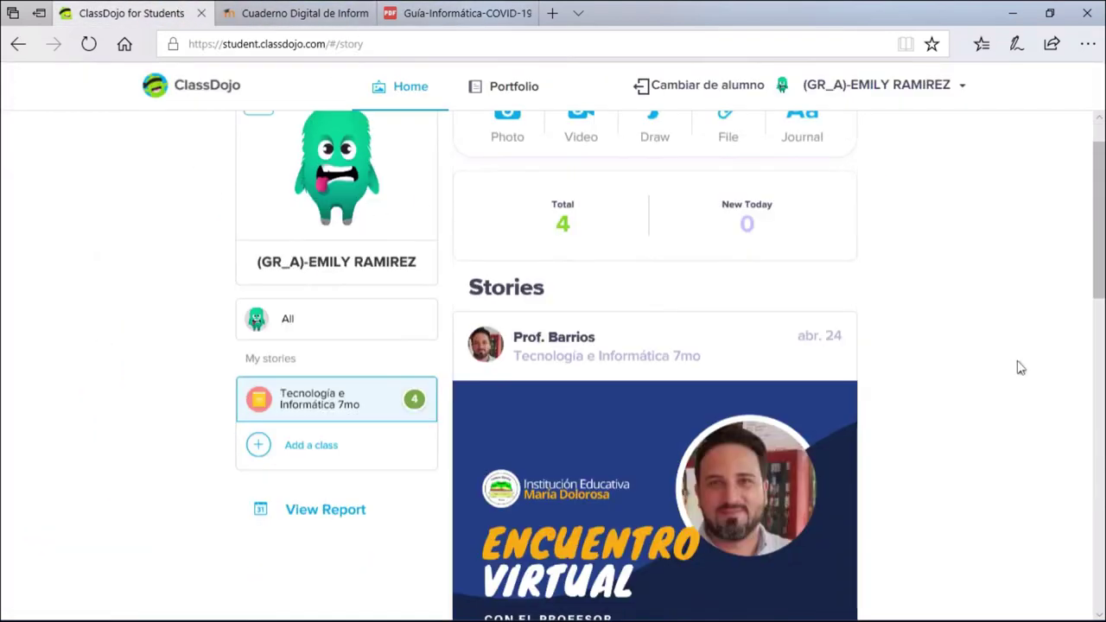
{"action": "scroll", "coordinate": [904, 378], "scroll_direction": "down", "scroll_amount": 8}
{"action": "scroll", "coordinate": [891, 382], "scroll_direction": "up", "scroll_amount": 2}
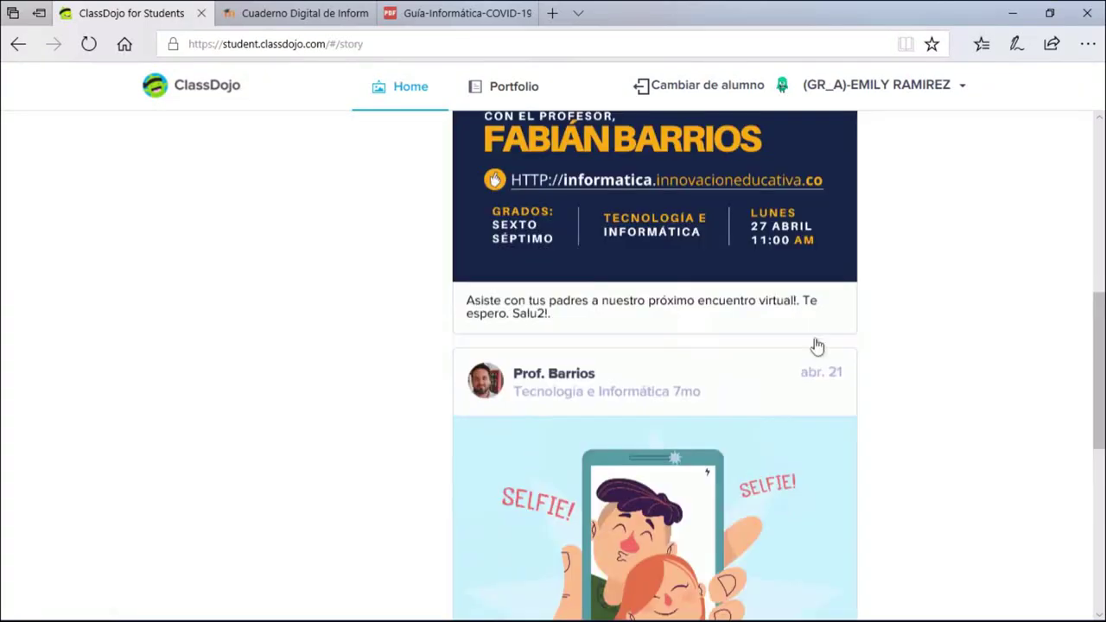
{"action": "scroll", "coordinate": [895, 380], "scroll_direction": "up", "scroll_amount": 3}
{"action": "scroll", "coordinate": [899, 346], "scroll_direction": "up", "scroll_amount": 6}
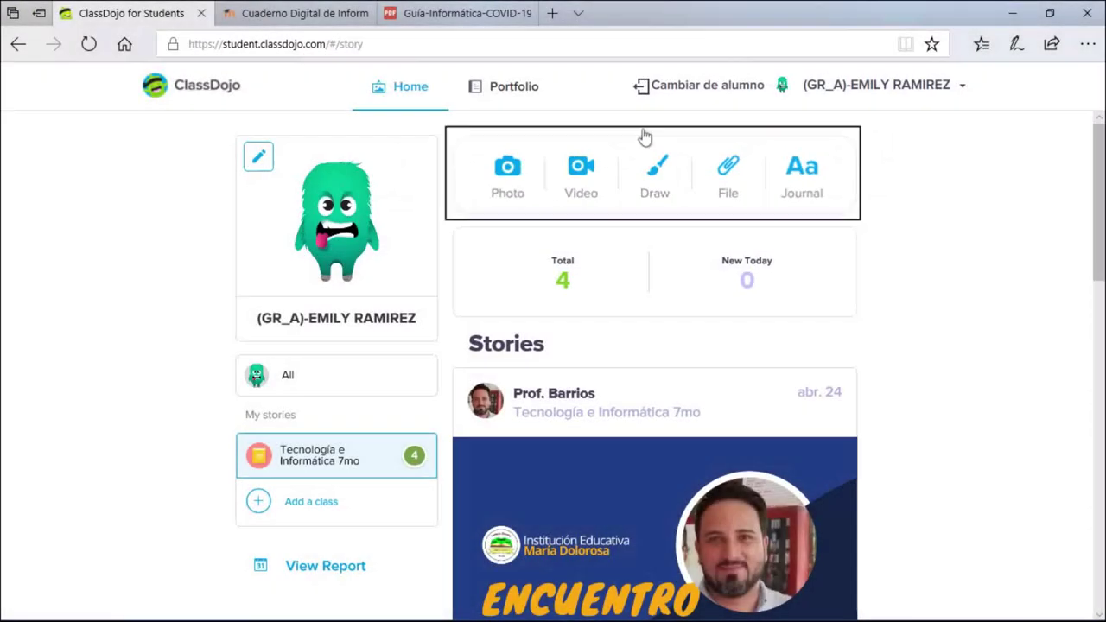
Go back to the PDF guide and review the list of topics on the II Periodo page.
{"action": "left_click", "coordinate": [432, 17]}
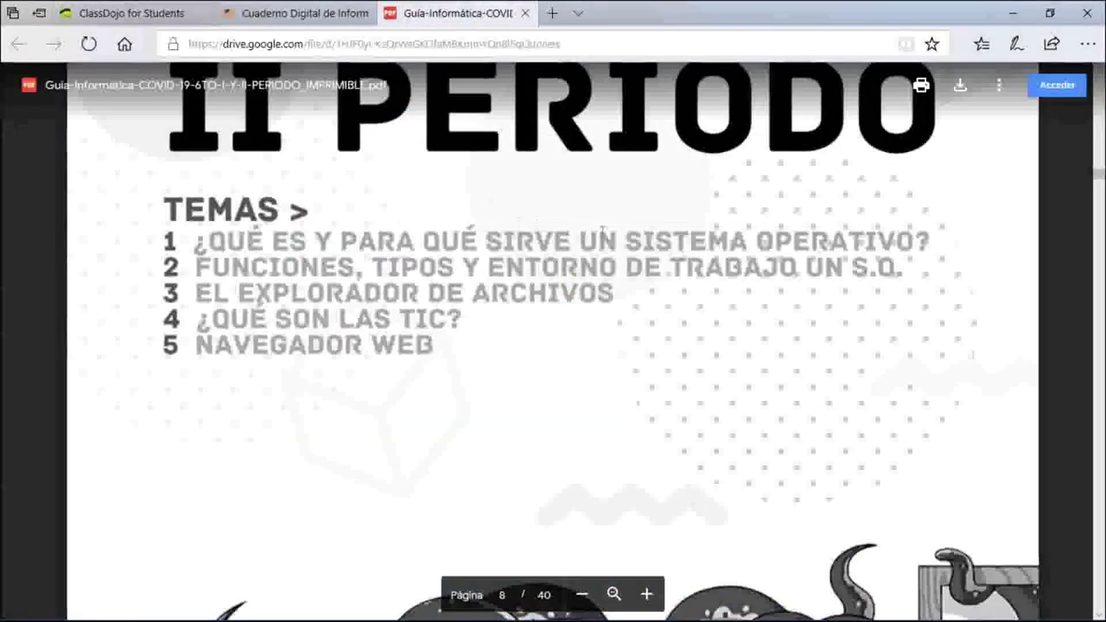
{"action": "scroll", "coordinate": [609, 239], "scroll_direction": "down", "scroll_amount": 5}
{"action": "scroll", "coordinate": [451, 73], "scroll_direction": "up", "scroll_amount": 5}
{"action": "scroll", "coordinate": [451, 72], "scroll_direction": "down", "scroll_amount": 2}
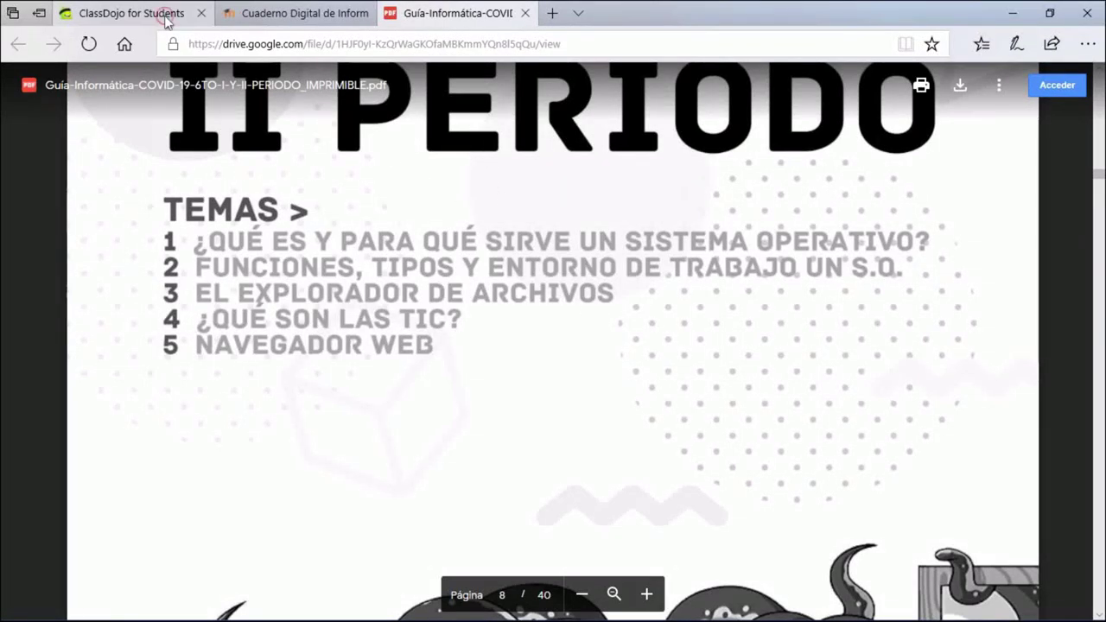
Return to ClassDojo and show the Image and File upload options, closing them without uploading anything.
{"action": "left_click", "coordinate": [129, 13]}
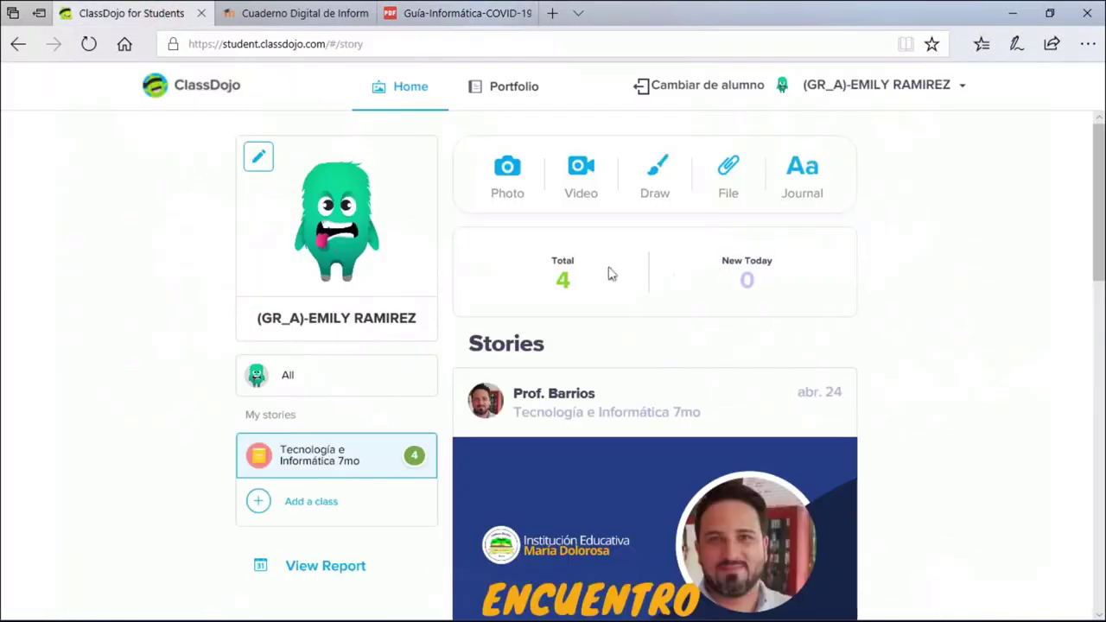
{"action": "left_click", "coordinate": [726, 179]}
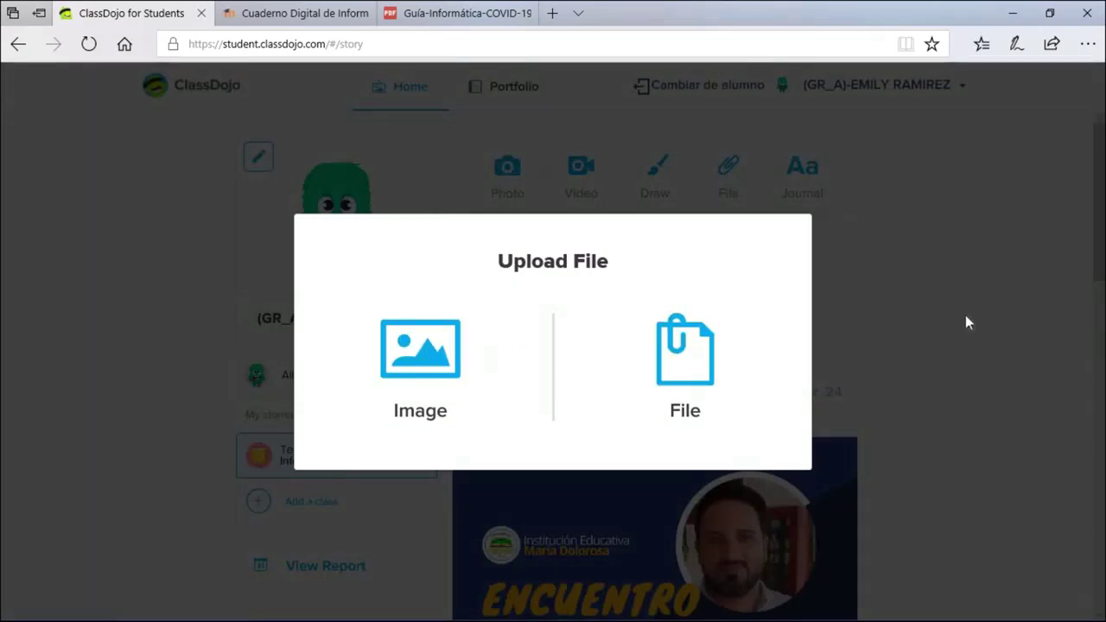
{"action": "left_click", "coordinate": [897, 330]}
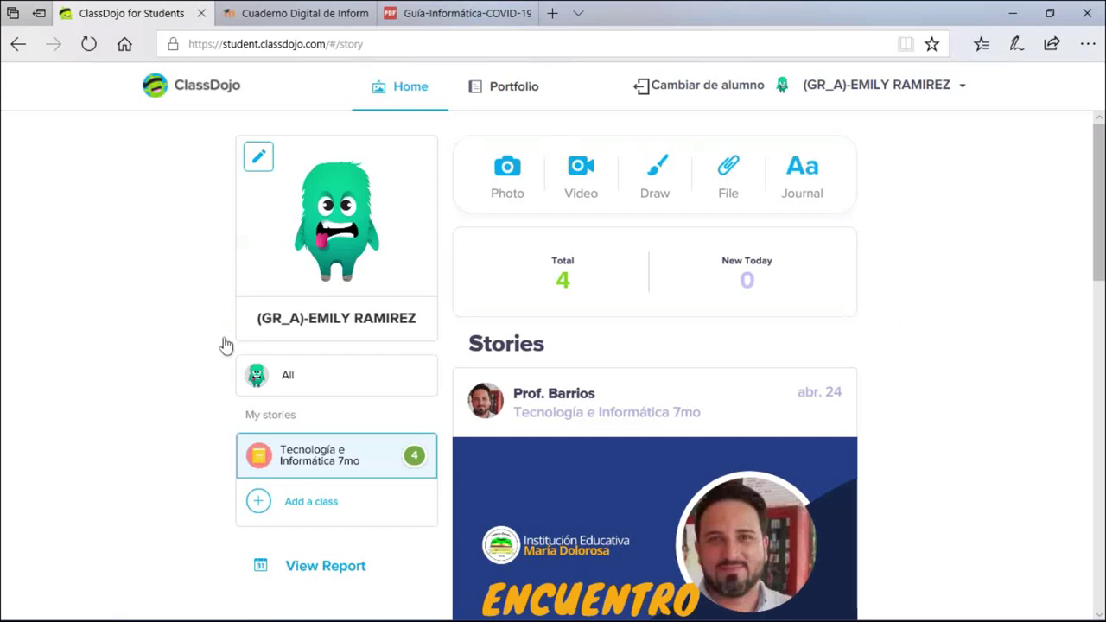
{"action": "scroll", "coordinate": [936, 395], "scroll_direction": "down", "scroll_amount": 2}
{"action": "scroll", "coordinate": [856, 359], "scroll_direction": "up", "scroll_amount": 2}
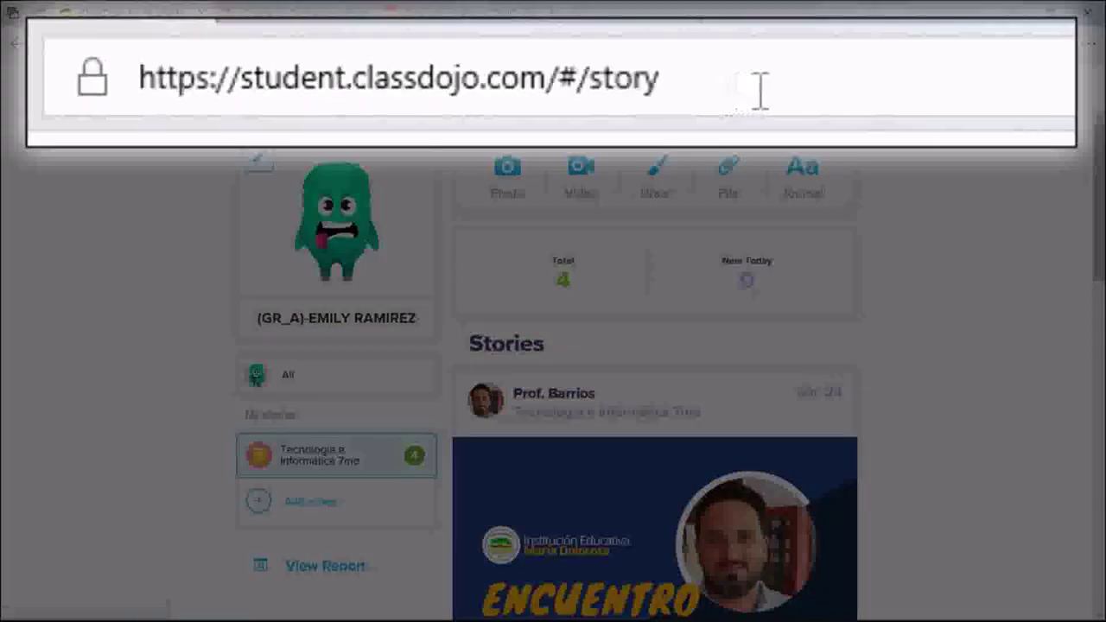
Replace the ClassDojo page by loading informatica.innovacioneducativa.co.
{"action": "left_click", "coordinate": [397, 45]}
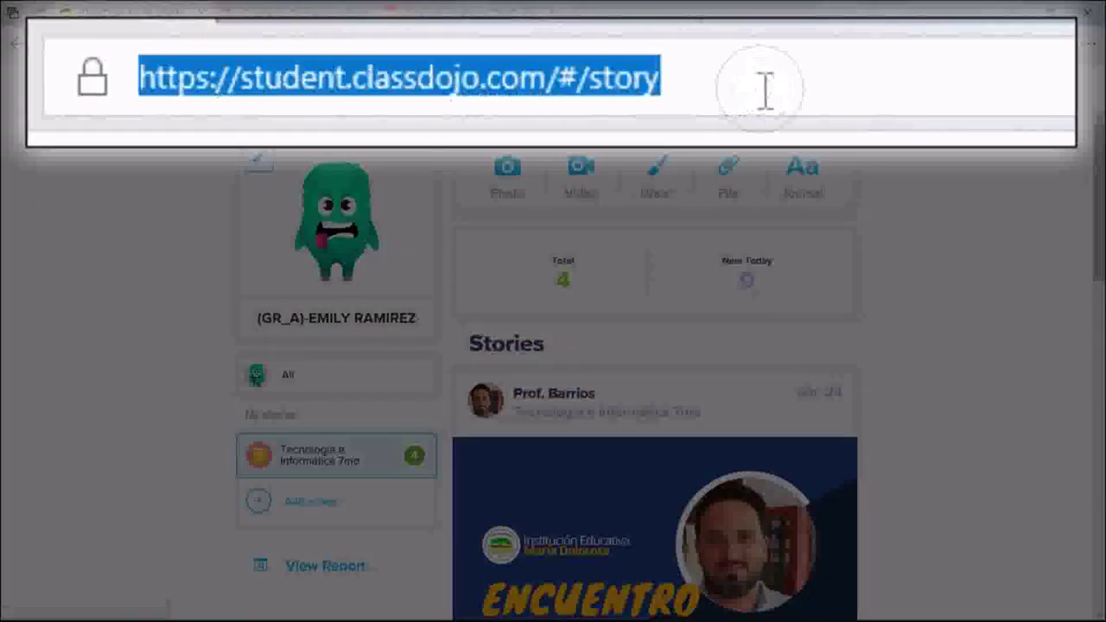
{"action": "type", "text": "ino"}
{"action": "key", "text": "BackSpace"}
{"action": "type", "text": "for"}
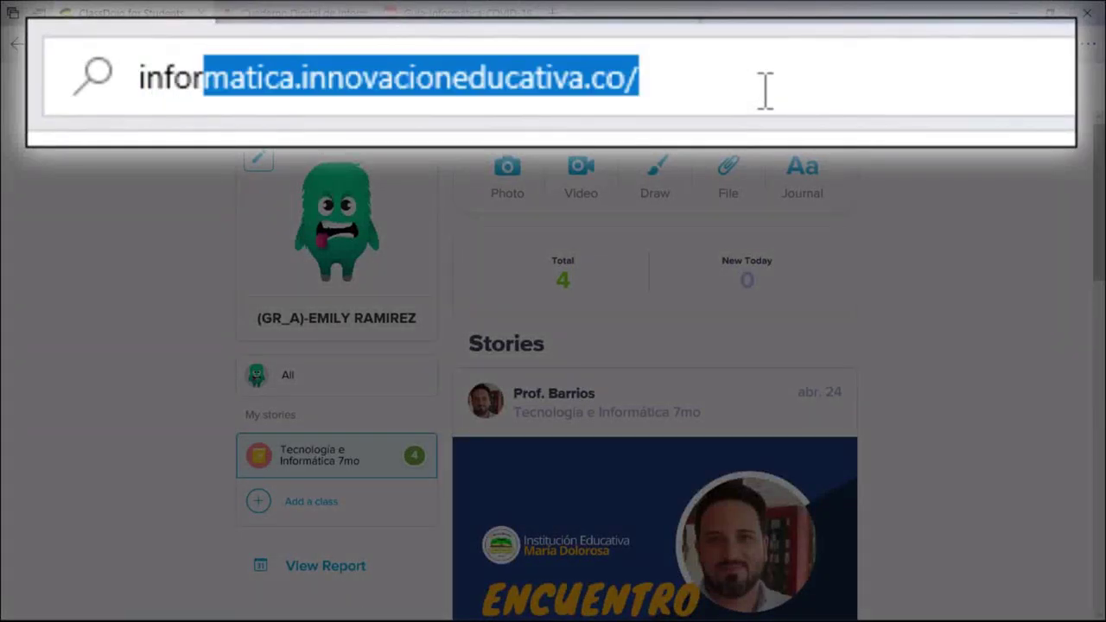
{"action": "key", "text": "Return"}
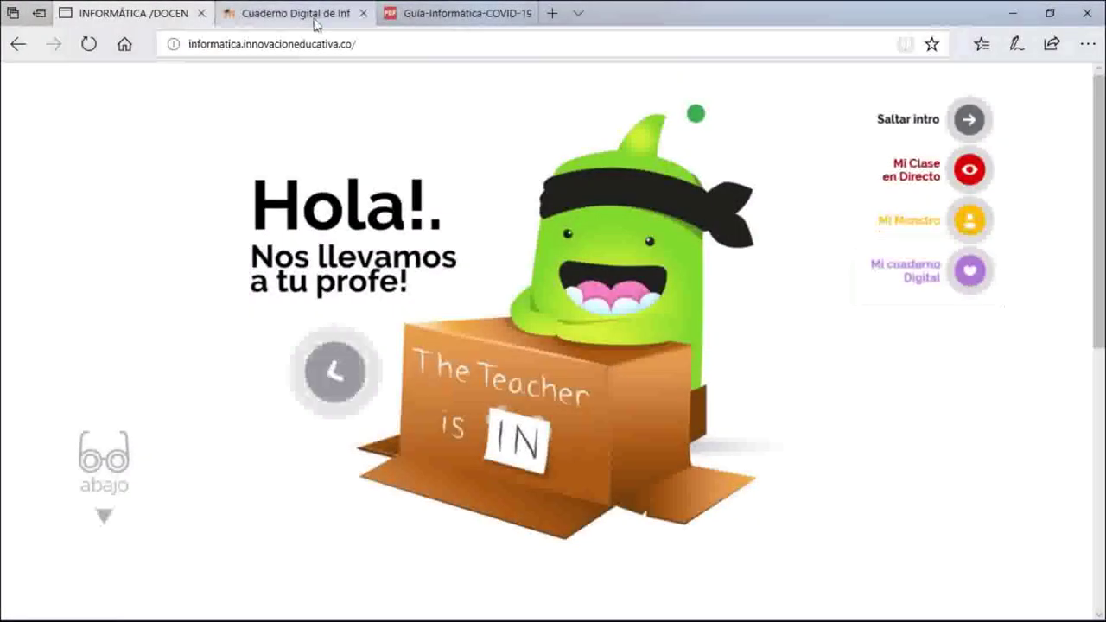
Switch to the Cuaderno Digital site and open the Mi monstruo link for Grados 6to.
{"action": "left_click", "coordinate": [313, 16]}
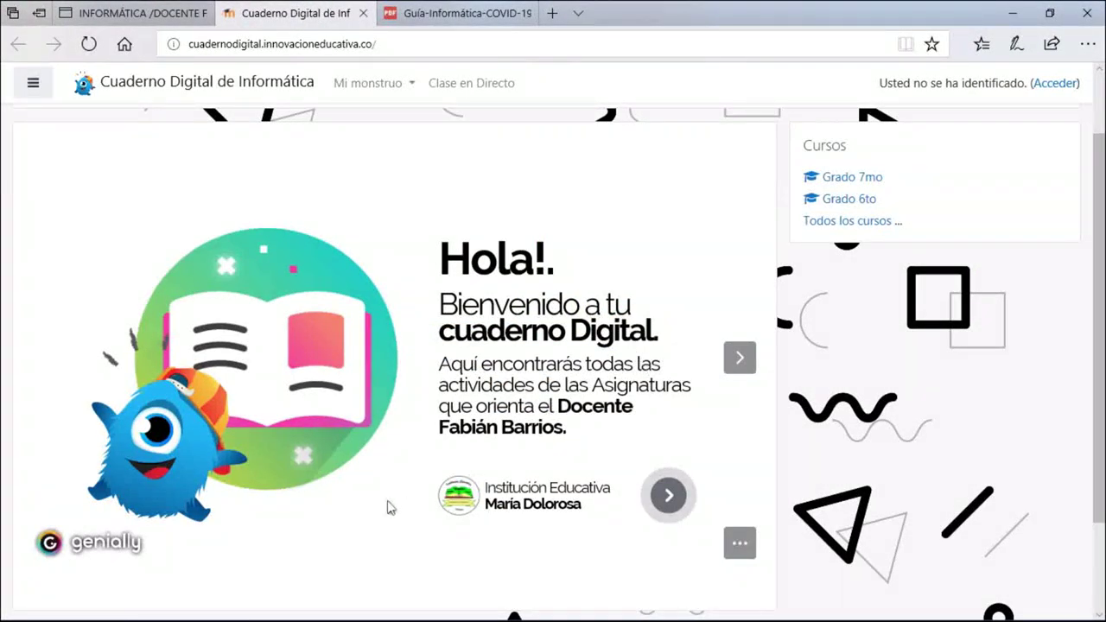
{"action": "scroll", "coordinate": [406, 502], "scroll_direction": "down", "scroll_amount": 2}
{"action": "scroll", "coordinate": [400, 494], "scroll_direction": "up", "scroll_amount": 3}
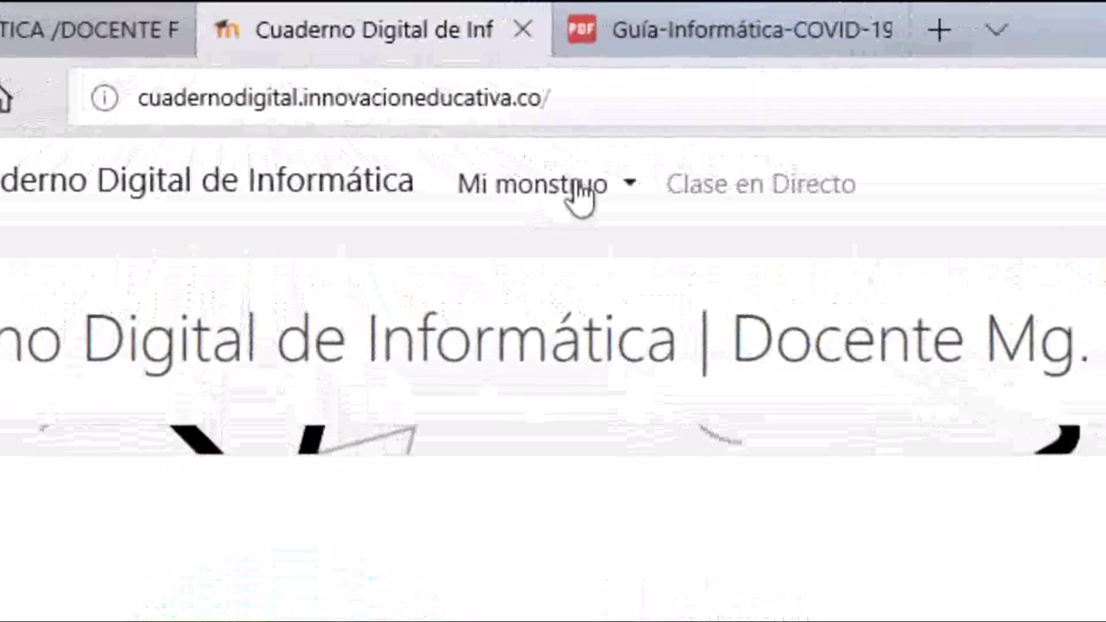
{"action": "left_click", "coordinate": [383, 84]}
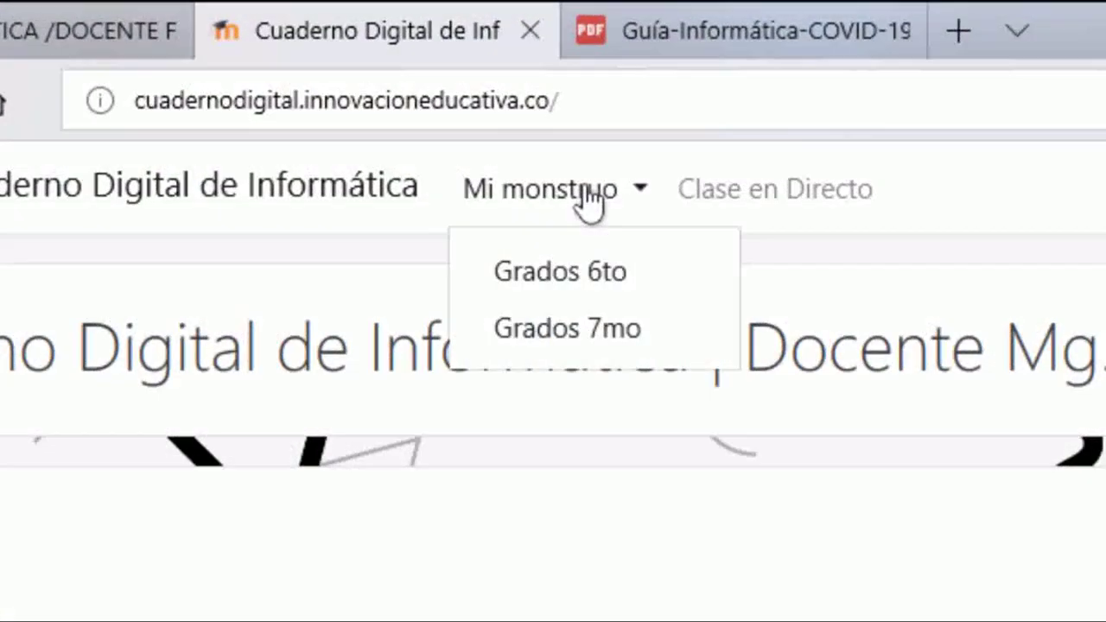
{"action": "left_click", "coordinate": [566, 275]}
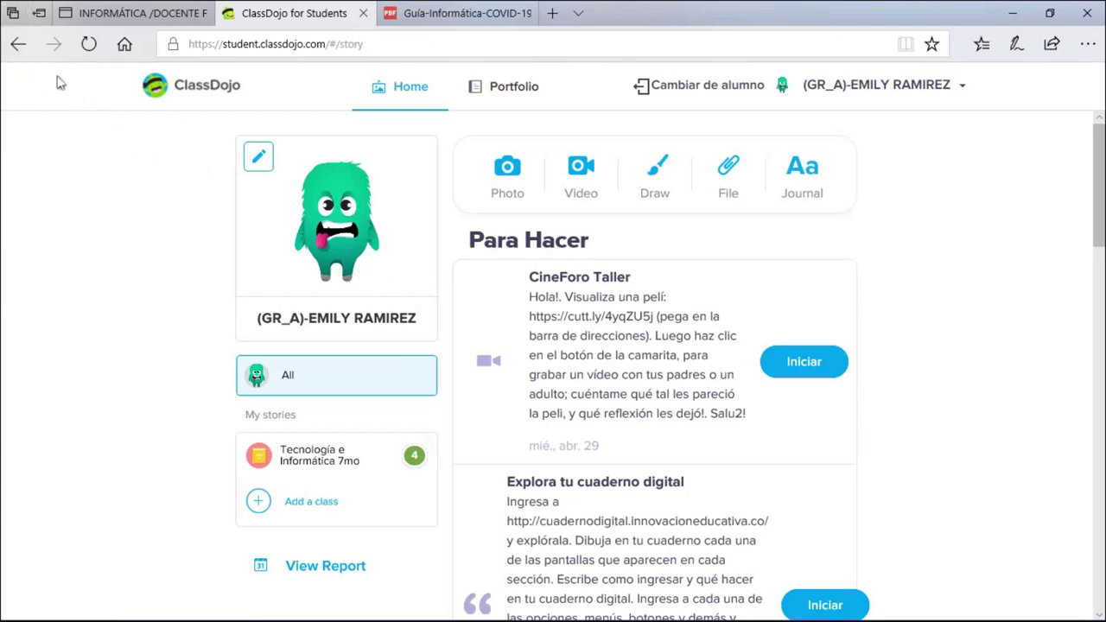
Close the ClassDojo tab and reopen the digital notebook through Mi cuaderno Digital on the Informática site.
{"action": "left_click", "coordinate": [22, 46]}
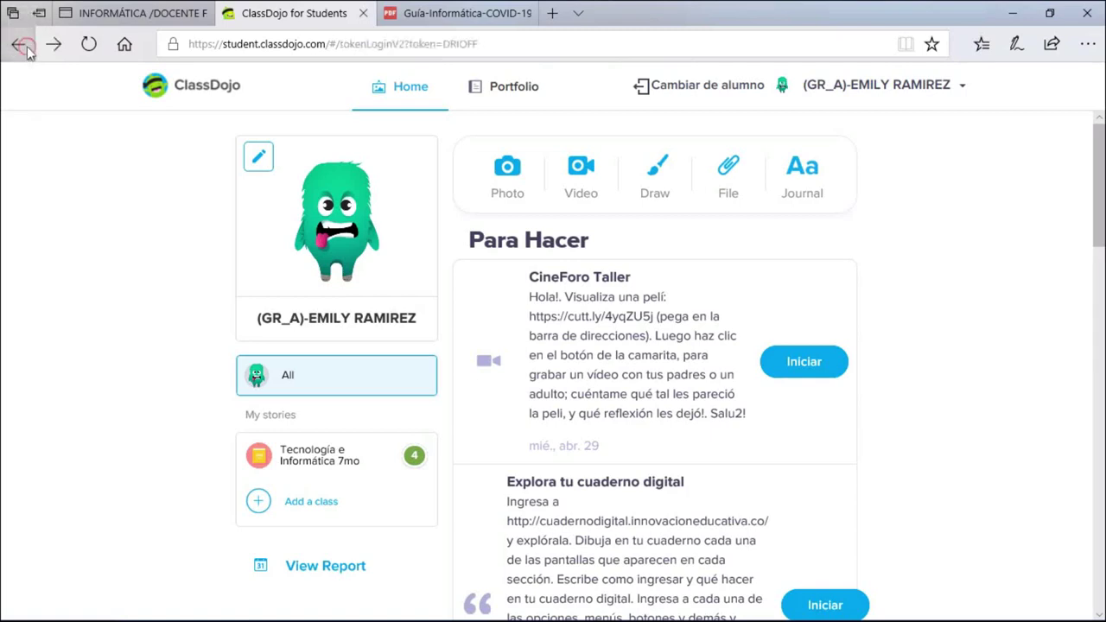
{"action": "left_click", "coordinate": [363, 13]}
{"action": "left_click", "coordinate": [173, 10]}
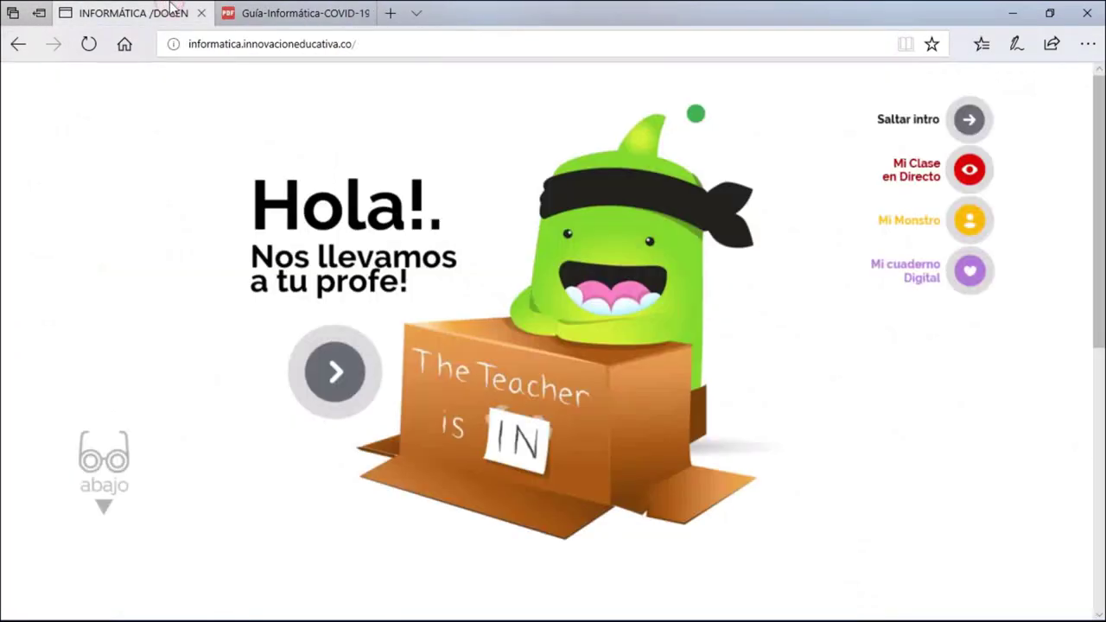
{"action": "left_click", "coordinate": [975, 271]}
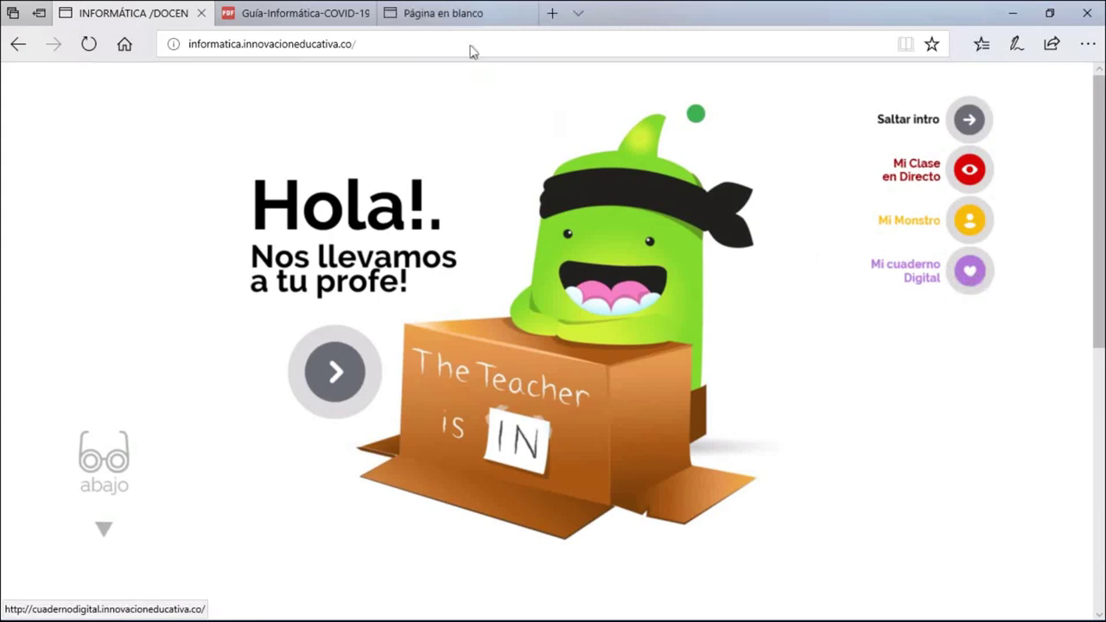
{"action": "left_click", "coordinate": [448, 19]}
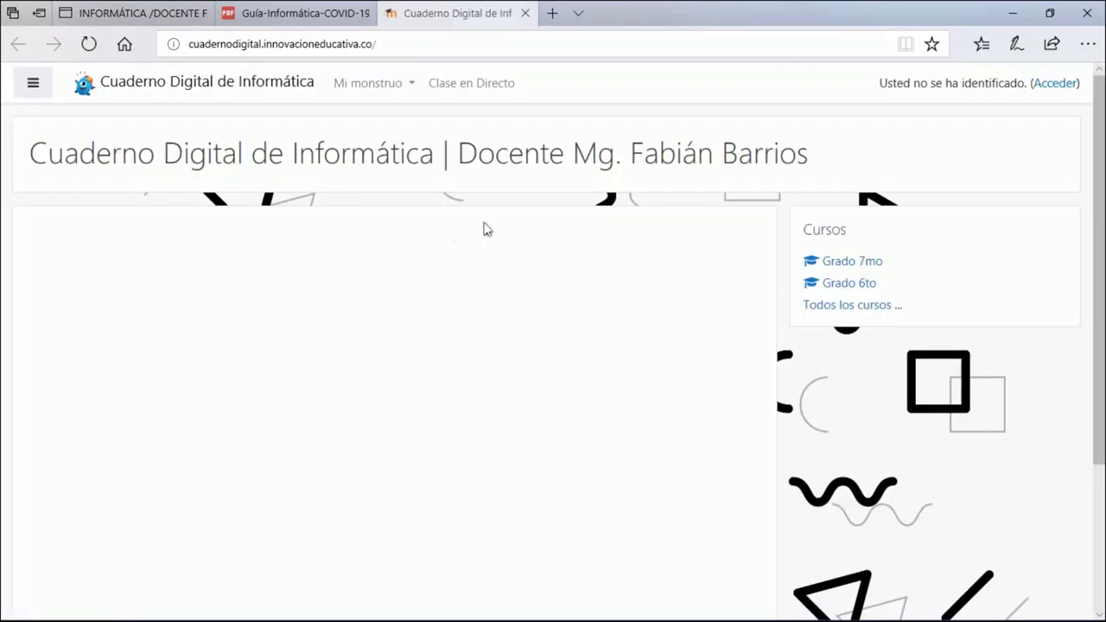
Show the teacher's Twitch channel through Clase en Directo, close it, and look over the Cuaderno Digital home page.
{"action": "left_click", "coordinate": [465, 86]}
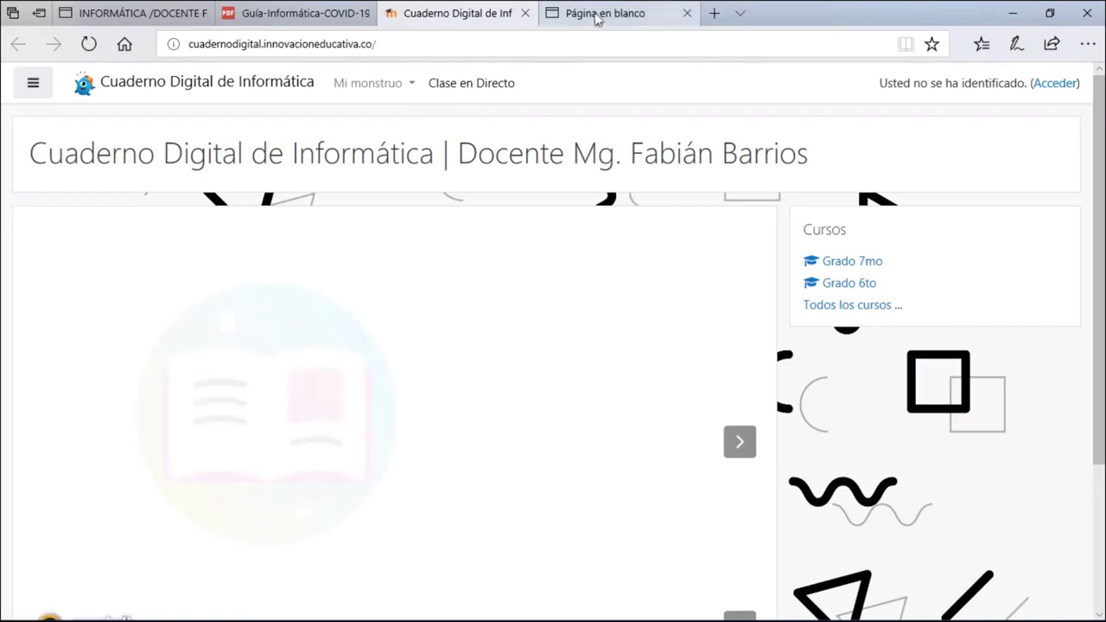
{"action": "left_click", "coordinate": [595, 14]}
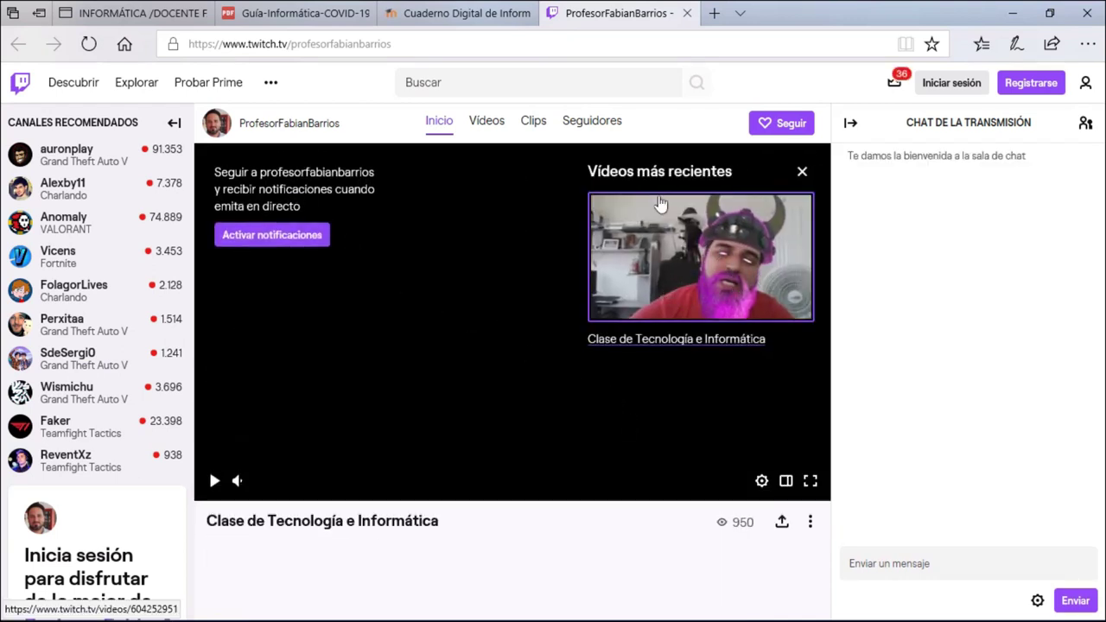
{"action": "middle_click", "coordinate": [598, 16]}
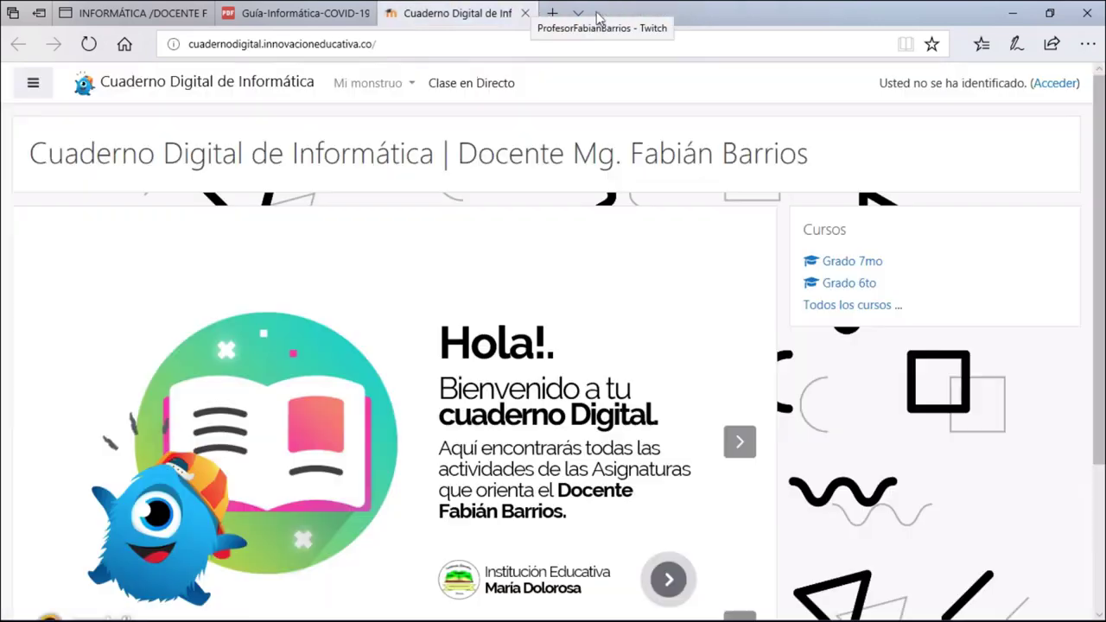
{"action": "scroll", "coordinate": [666, 335], "scroll_direction": "down", "scroll_amount": 2}
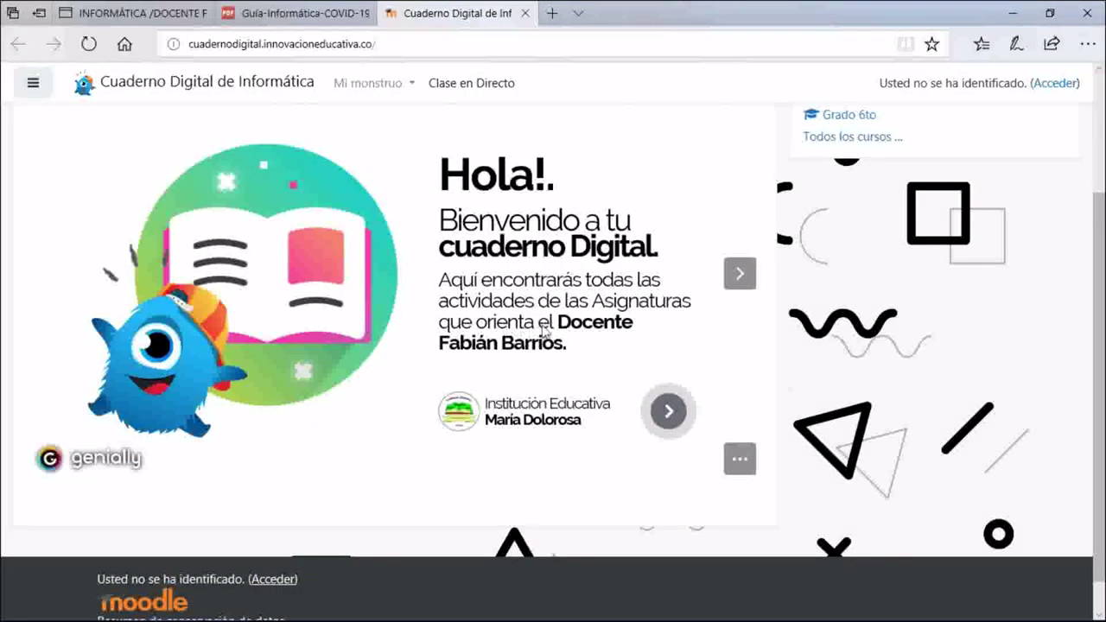
{"action": "scroll", "coordinate": [383, 259], "scroll_direction": "up", "scroll_amount": 1}
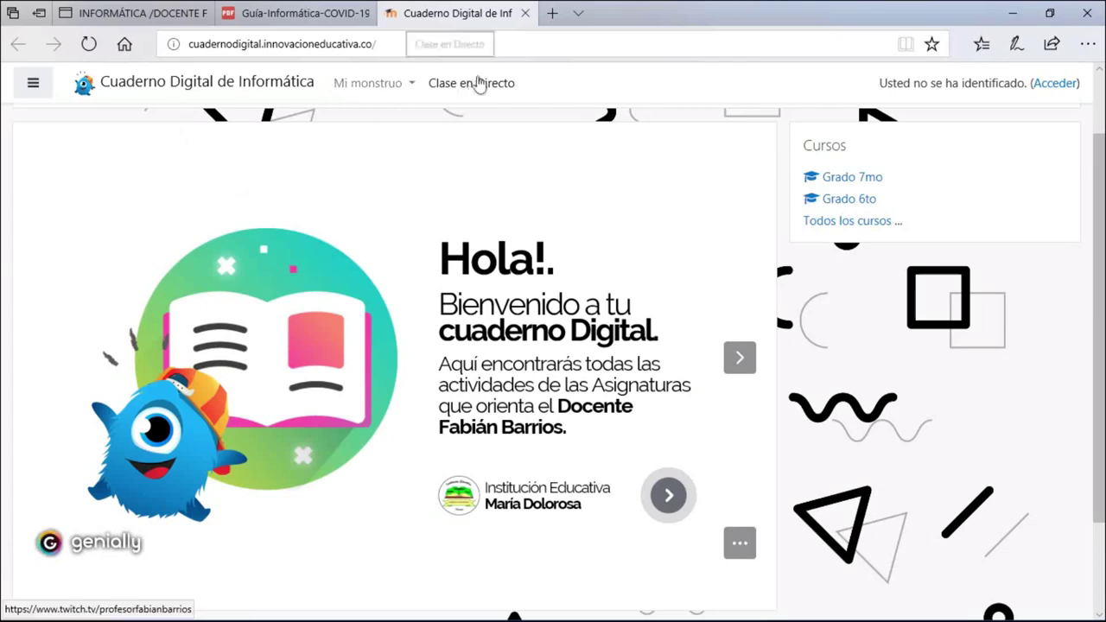
{"action": "scroll", "coordinate": [650, 194], "scroll_direction": "down", "scroll_amount": 1}
{"action": "scroll", "coordinate": [649, 195], "scroll_direction": "up", "scroll_amount": 2}
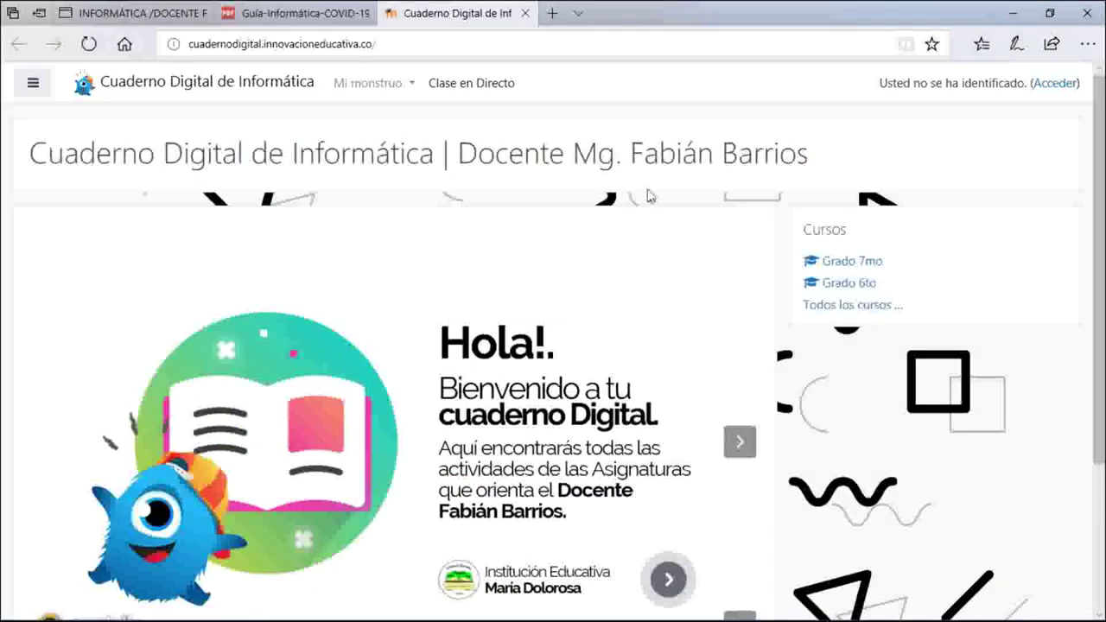
{"action": "scroll", "coordinate": [649, 195], "scroll_direction": "down", "scroll_amount": 1}
Return to the PDF guide and skim between the II Periodo cover and the notebook tasks of Actividad 2 on page 7.
{"action": "left_click", "coordinate": [304, 14]}
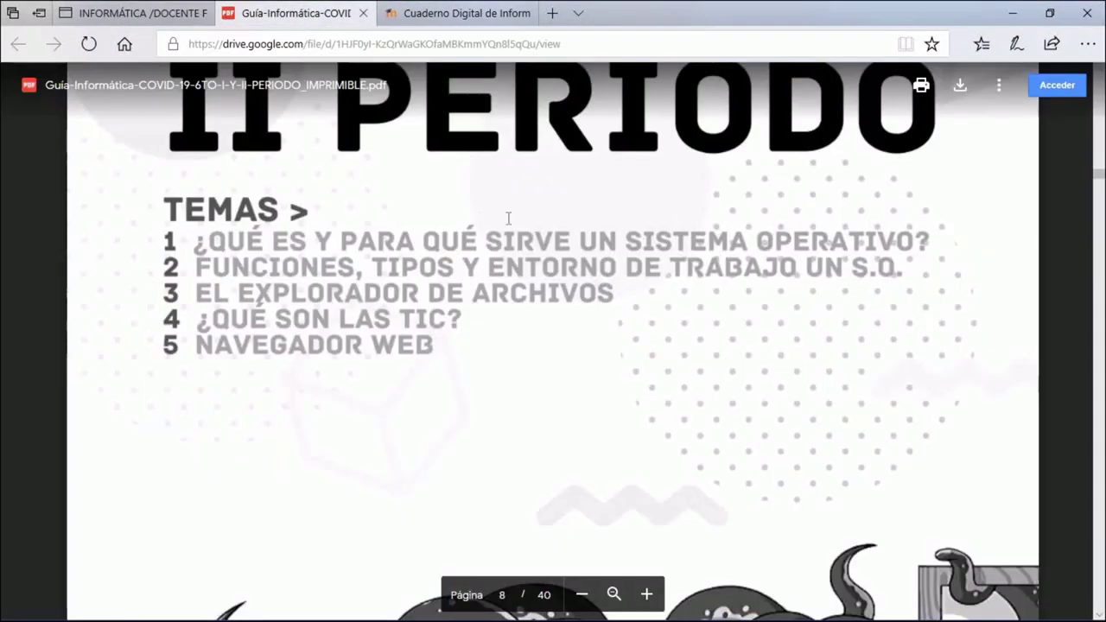
{"action": "scroll", "coordinate": [476, 207], "scroll_direction": "down", "scroll_amount": 5}
{"action": "scroll", "coordinate": [623, 320], "scroll_direction": "down", "scroll_amount": 8}
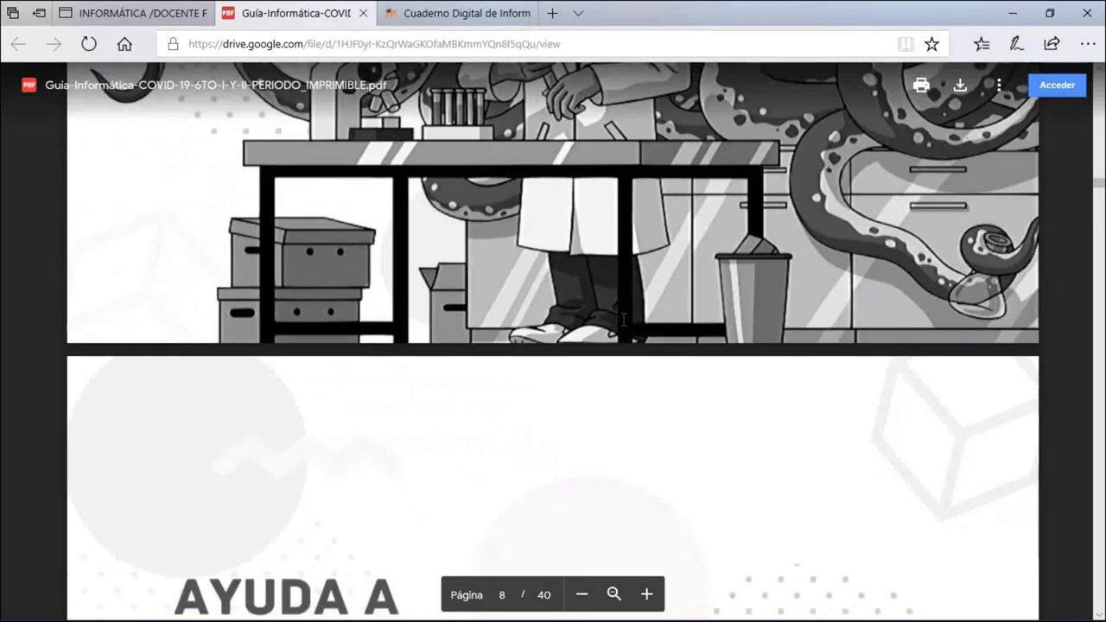
{"action": "scroll", "coordinate": [623, 320], "scroll_direction": "up", "scroll_amount": 6}
{"action": "scroll", "coordinate": [624, 320], "scroll_direction": "up", "scroll_amount": 15}
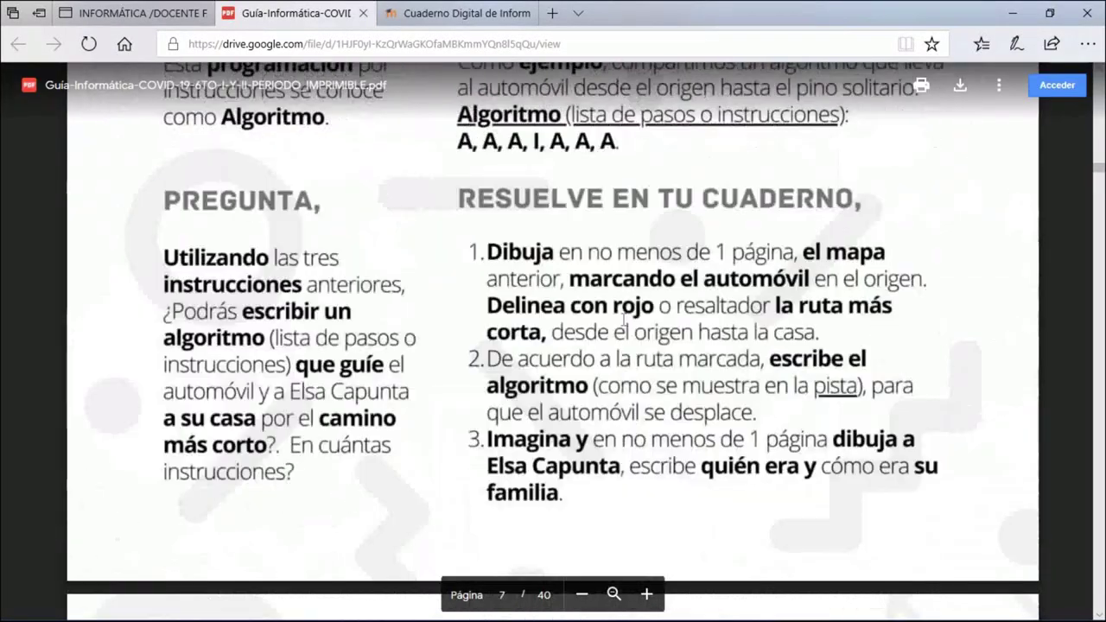
Return to the Cuaderno Digital home page, advance its welcome presentation to the student user list, and open the enlarged listing.
{"action": "scroll", "coordinate": [623, 320], "scroll_direction": "up", "scroll_amount": 15}
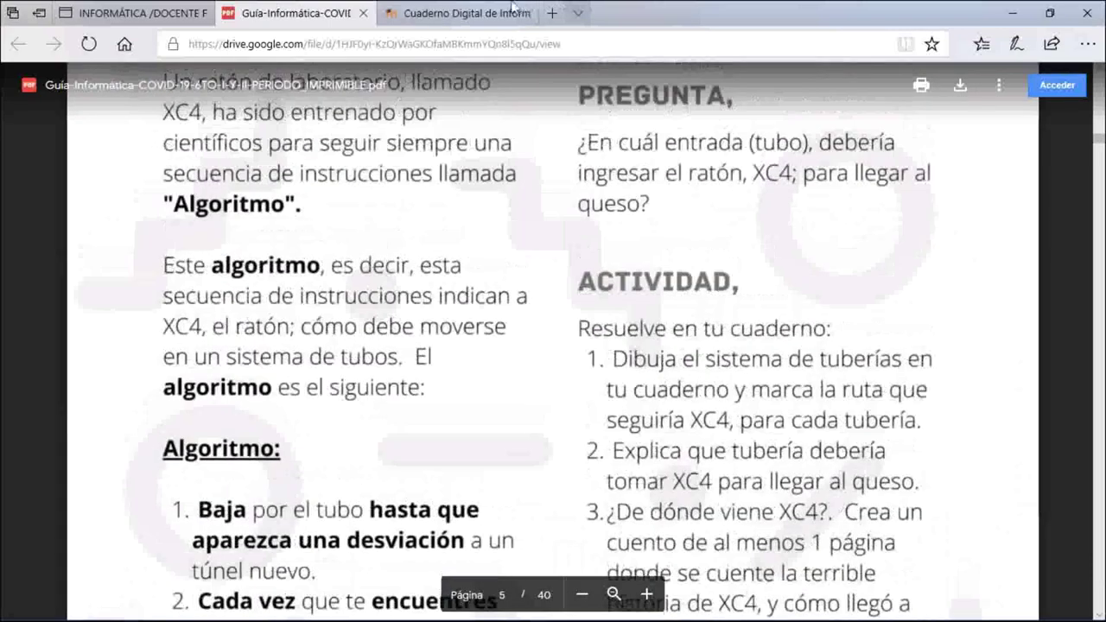
{"action": "left_click", "coordinate": [466, 13]}
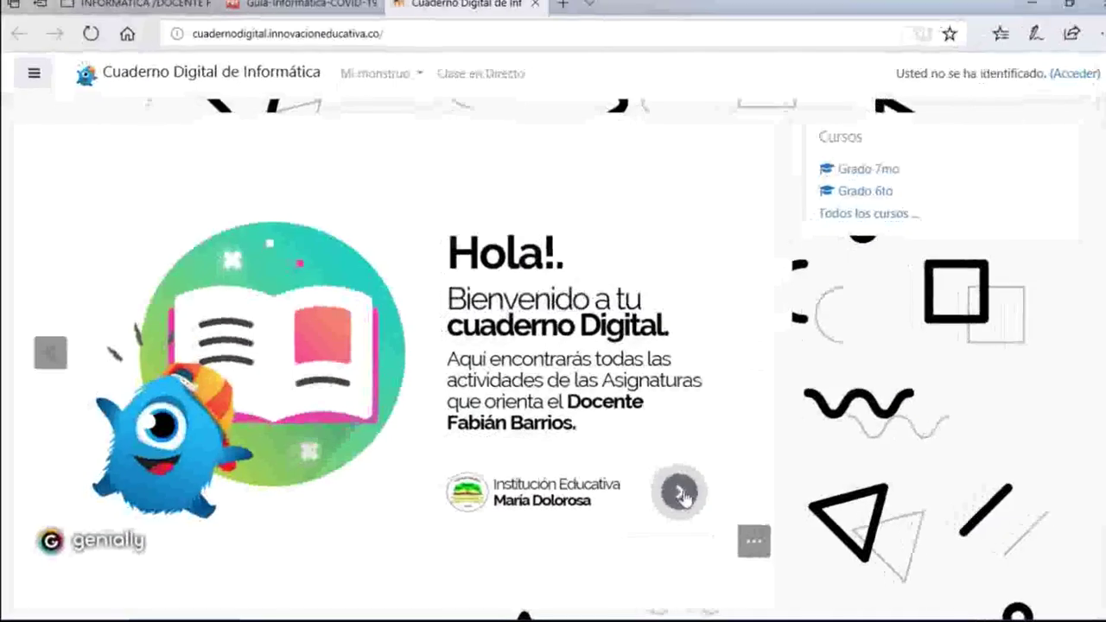
{"action": "left_click", "coordinate": [677, 486]}
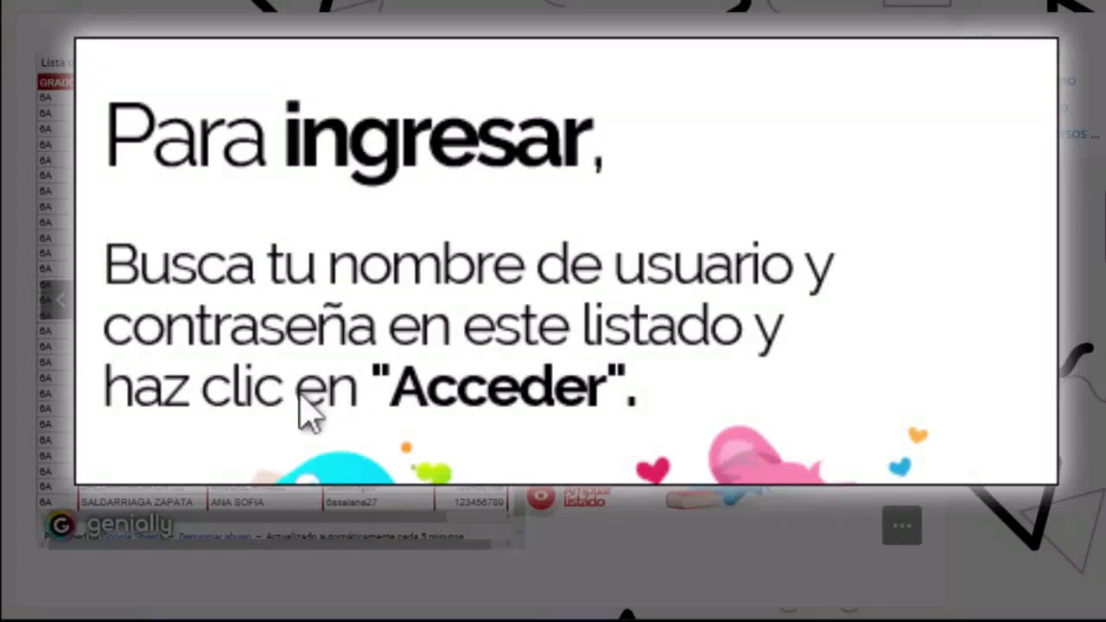
{"action": "left_click", "coordinate": [293, 436]}
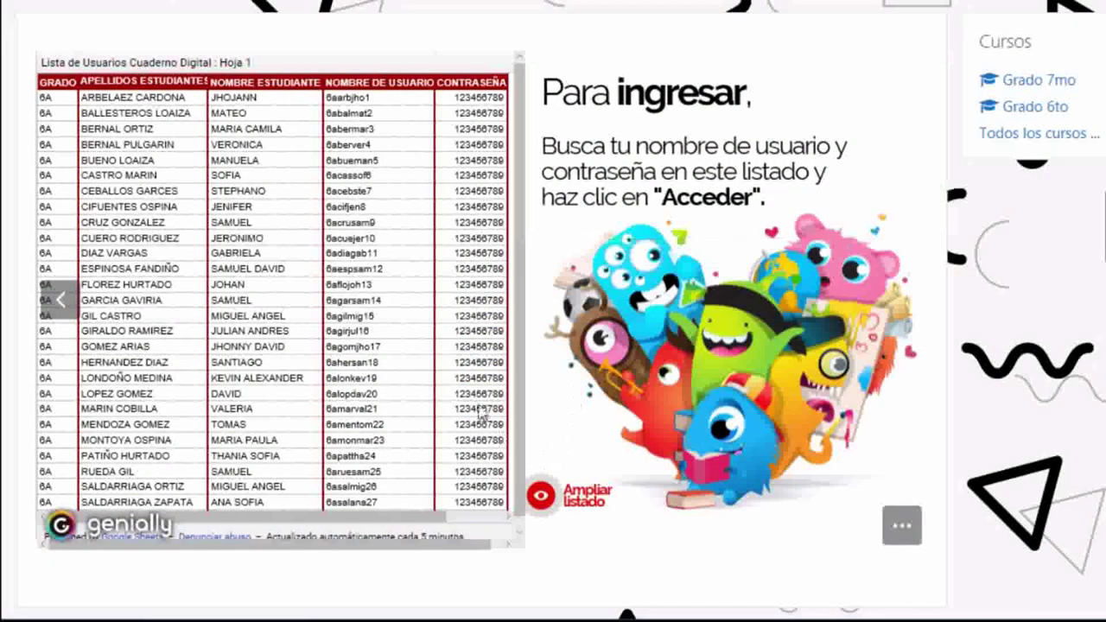
{"action": "scroll", "coordinate": [394, 302], "scroll_direction": "down", "scroll_amount": 3}
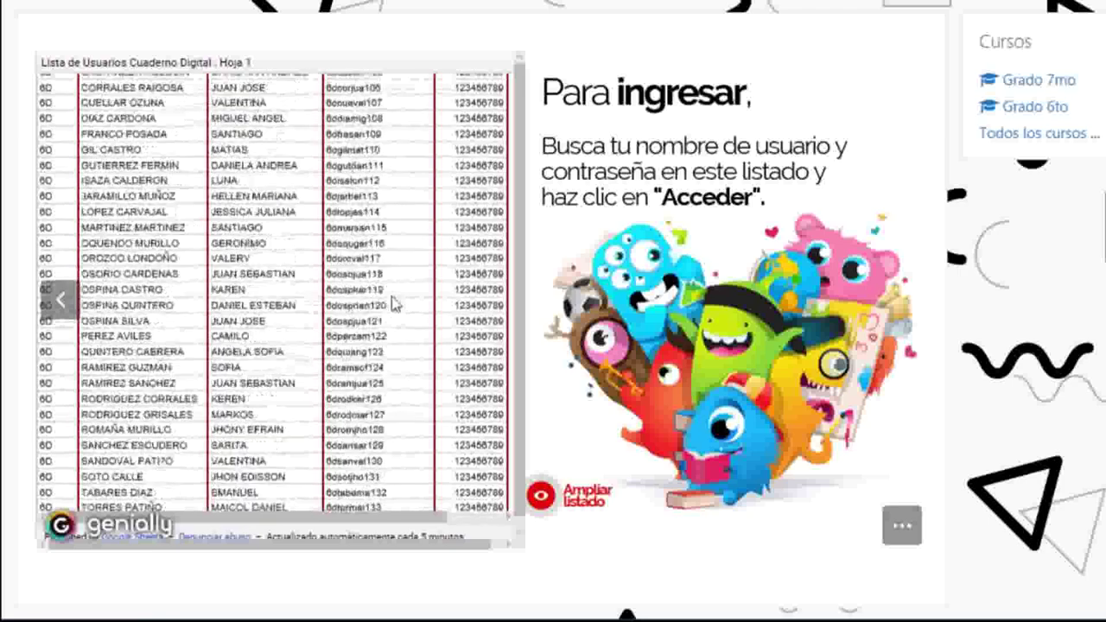
{"action": "scroll", "coordinate": [394, 302], "scroll_direction": "up", "scroll_amount": 12}
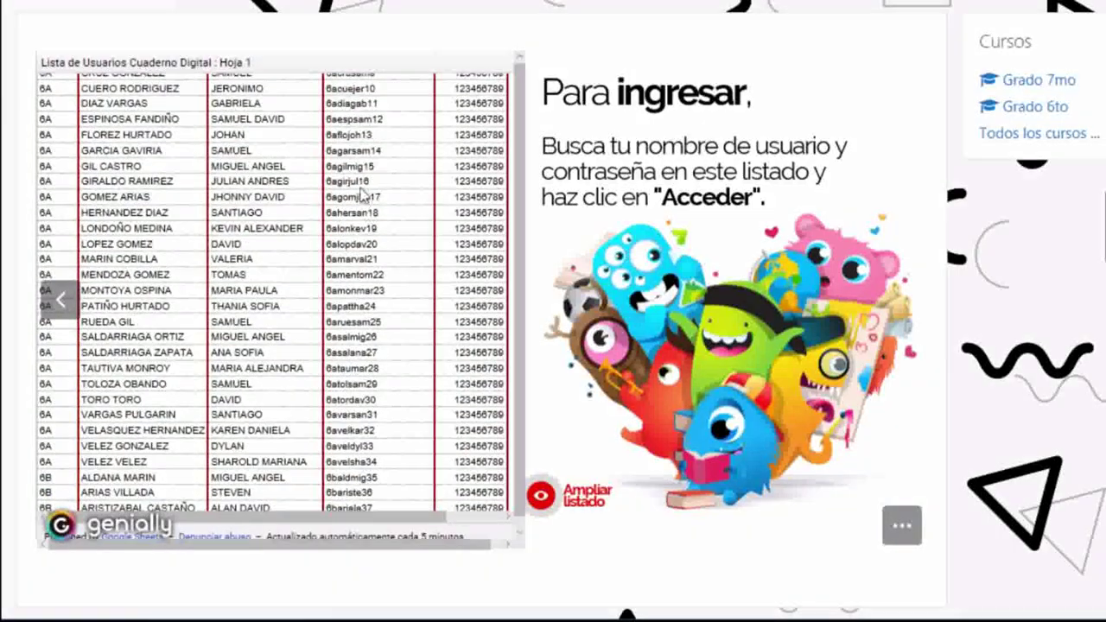
{"action": "scroll", "coordinate": [612, 530], "scroll_direction": "down", "scroll_amount": 3}
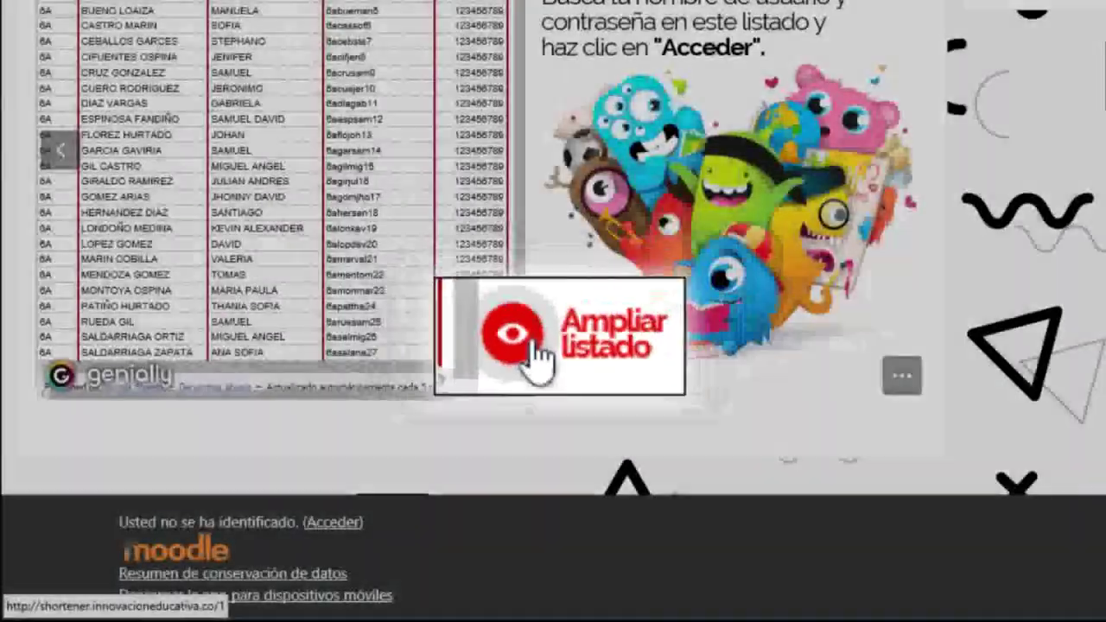
{"action": "left_click", "coordinate": [529, 356]}
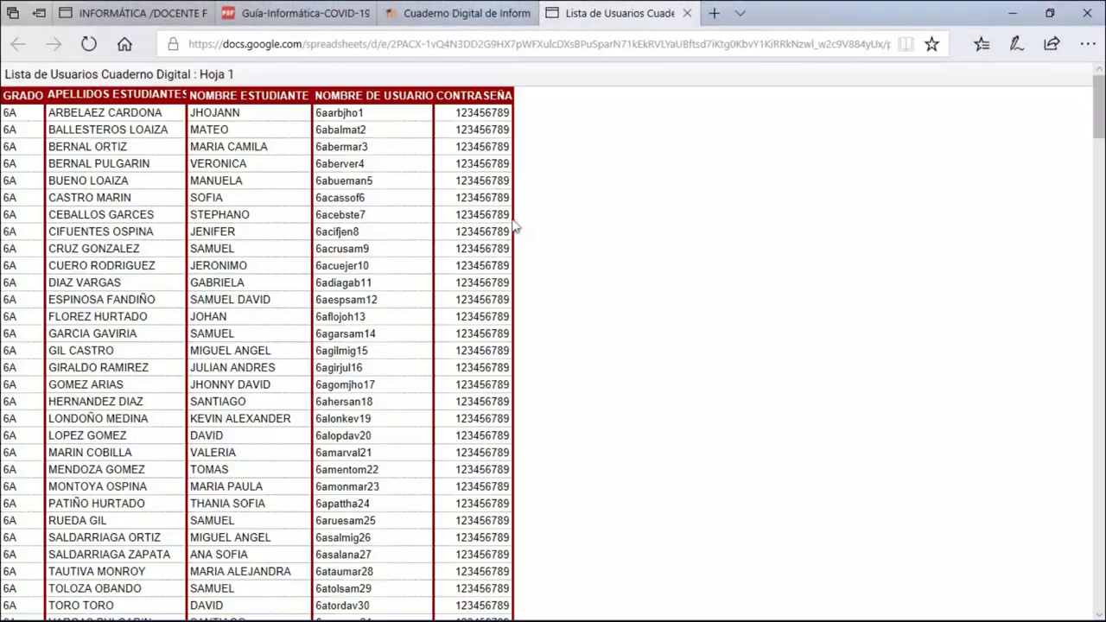
Examine the enlarged user list for the students' groups, names, usernames and passwords across 6A and 6B.
{"action": "scroll", "coordinate": [285, 138], "scroll_direction": "down", "scroll_amount": 6}
{"action": "scroll", "coordinate": [291, 134], "scroll_direction": "down", "scroll_amount": 4}
{"action": "scroll", "coordinate": [291, 134], "scroll_direction": "up", "scroll_amount": 10}
{"action": "scroll", "coordinate": [292, 131], "scroll_direction": "down", "scroll_amount": 5}
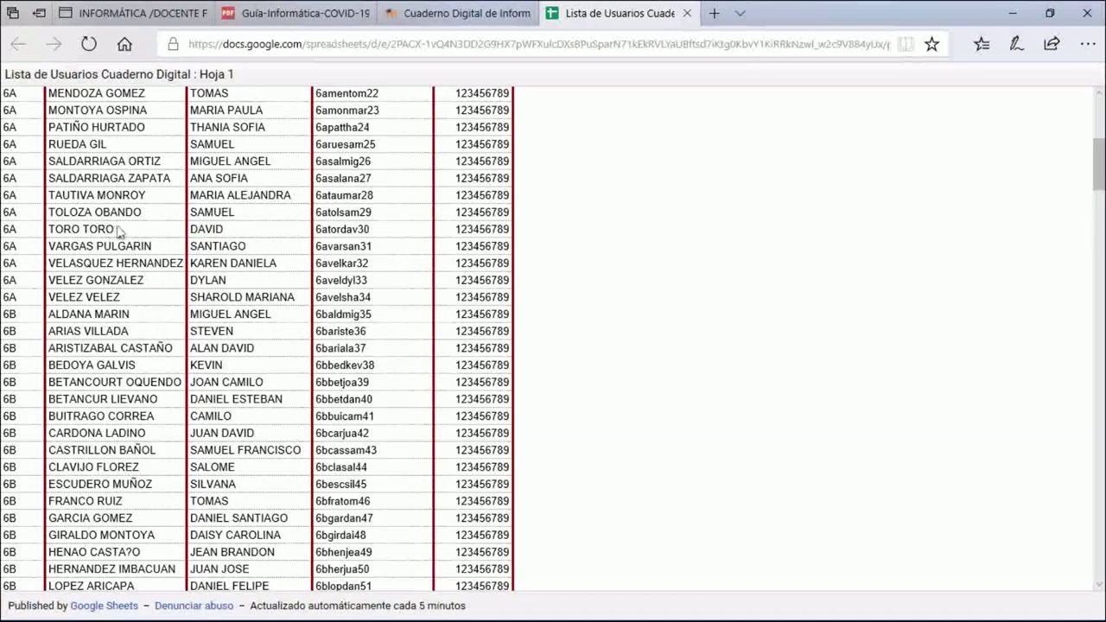
{"action": "double_click", "coordinate": [363, 231]}
{"action": "left_click", "coordinate": [366, 237]}
{"action": "scroll", "coordinate": [369, 241], "scroll_direction": "up", "scroll_amount": 5}
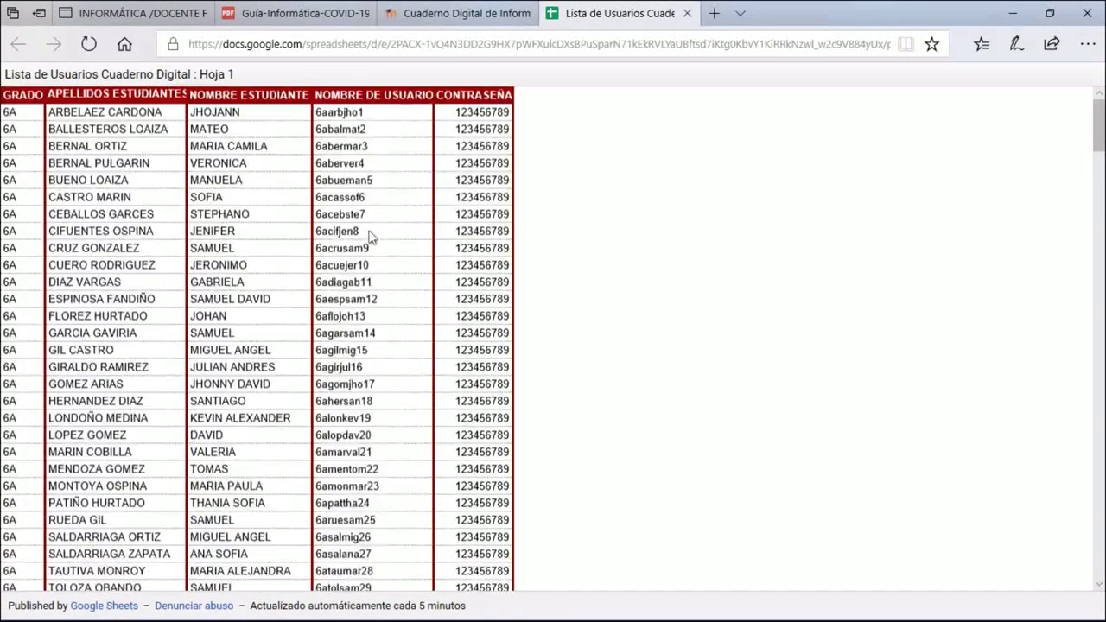
{"action": "scroll", "coordinate": [321, 326], "scroll_direction": "down", "scroll_amount": 2}
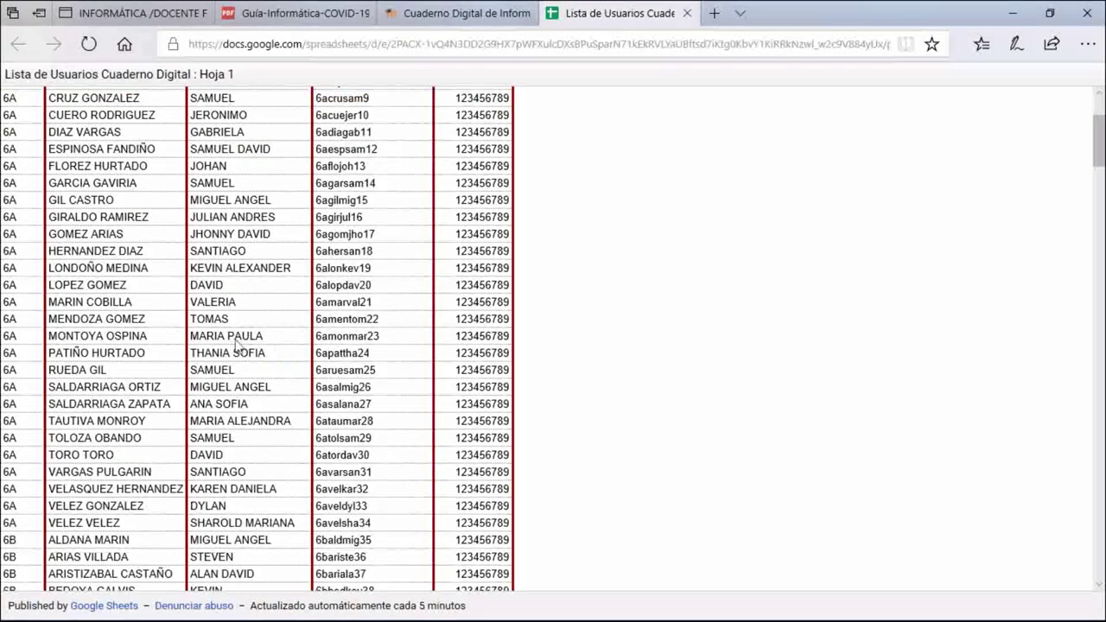
Copy a 6A student's username from the list and paste it into the Cuaderno Digital login form.
{"action": "left_click_drag", "start_coordinate": [389, 323], "coordinate": [318, 330]}
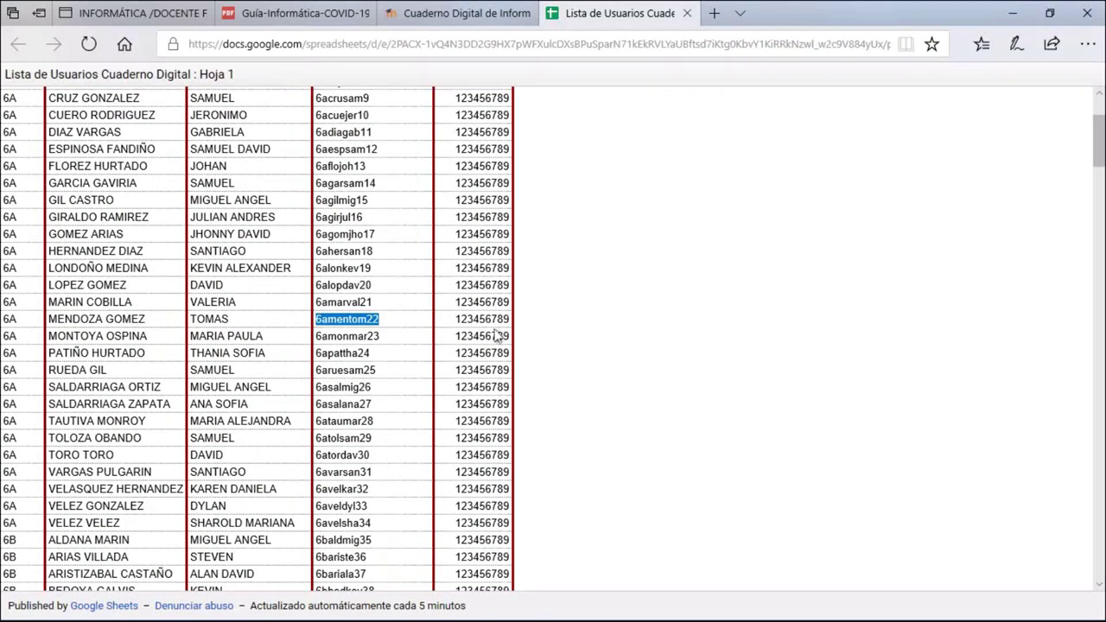
{"action": "right_click", "coordinate": [353, 327]}
{"action": "left_click", "coordinate": [370, 398]}
{"action": "left_click", "coordinate": [497, 19]}
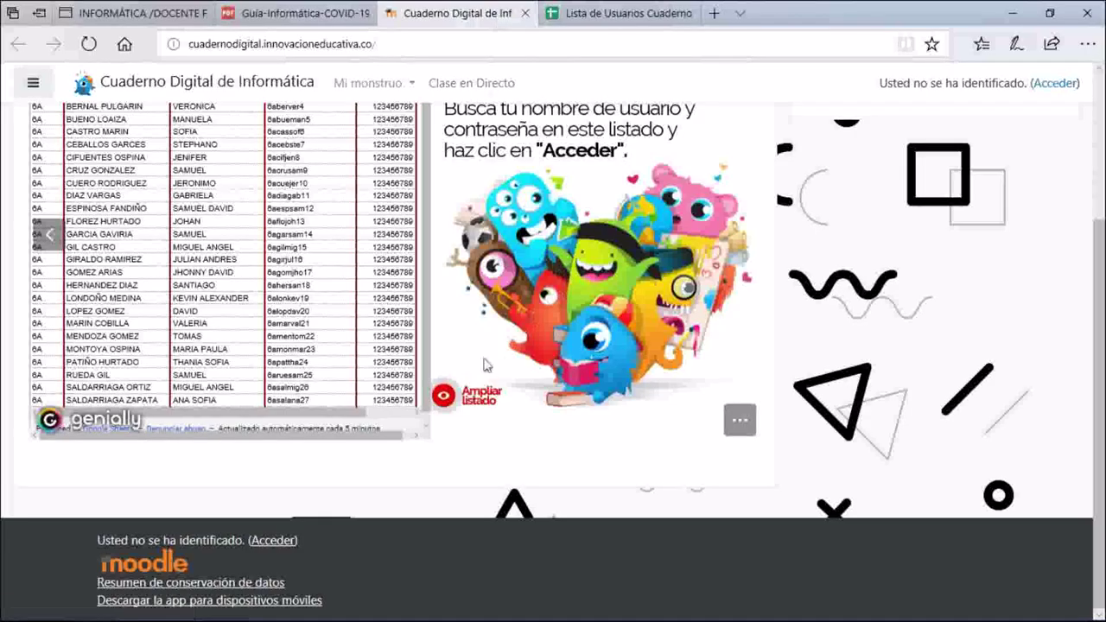
{"action": "scroll", "coordinate": [570, 350], "scroll_direction": "up", "scroll_amount": 3}
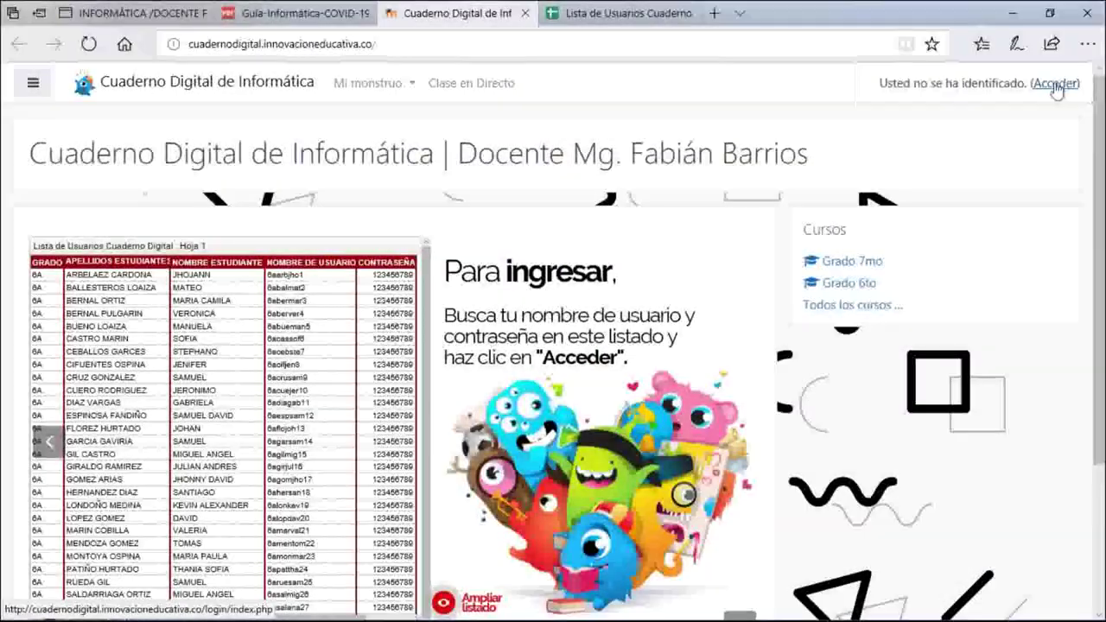
{"action": "left_click", "coordinate": [1056, 85]}
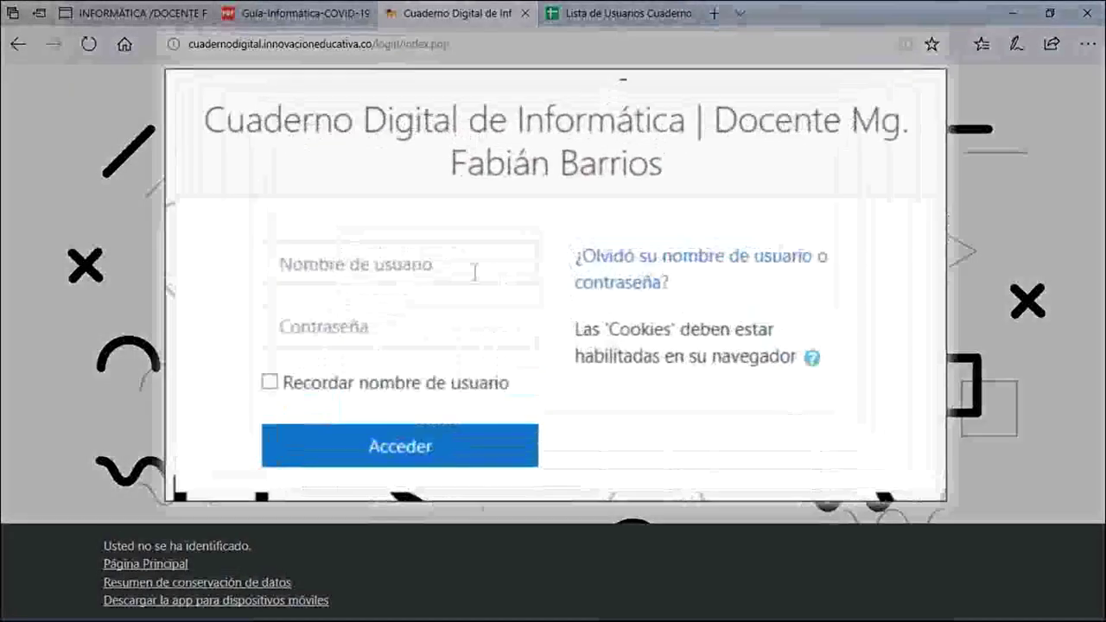
{"action": "right_click", "coordinate": [494, 242]}
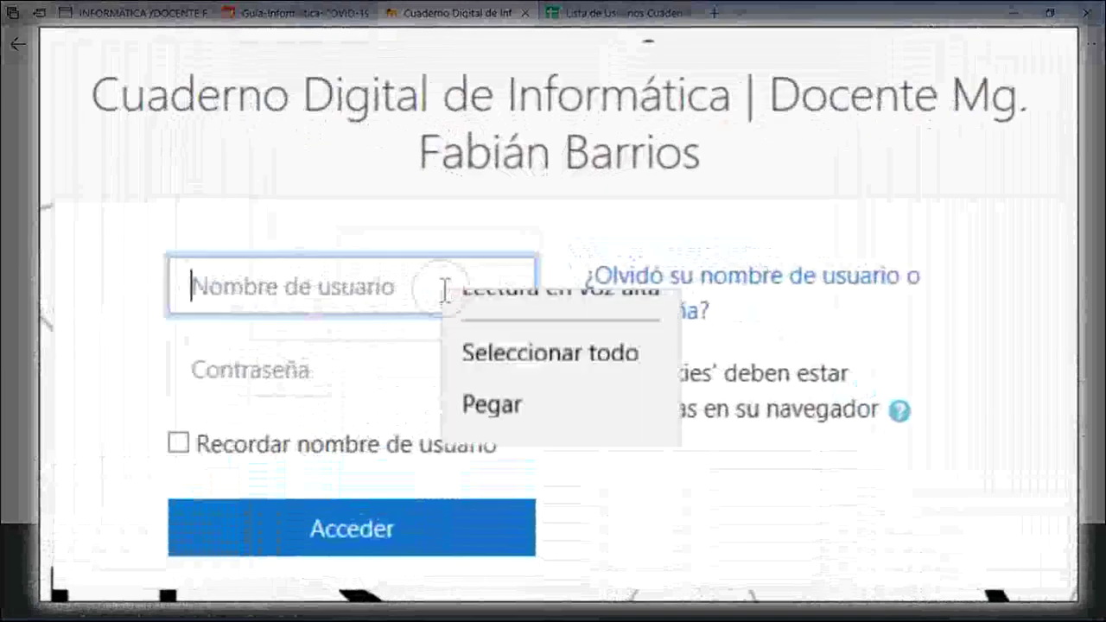
{"action": "left_click", "coordinate": [495, 447]}
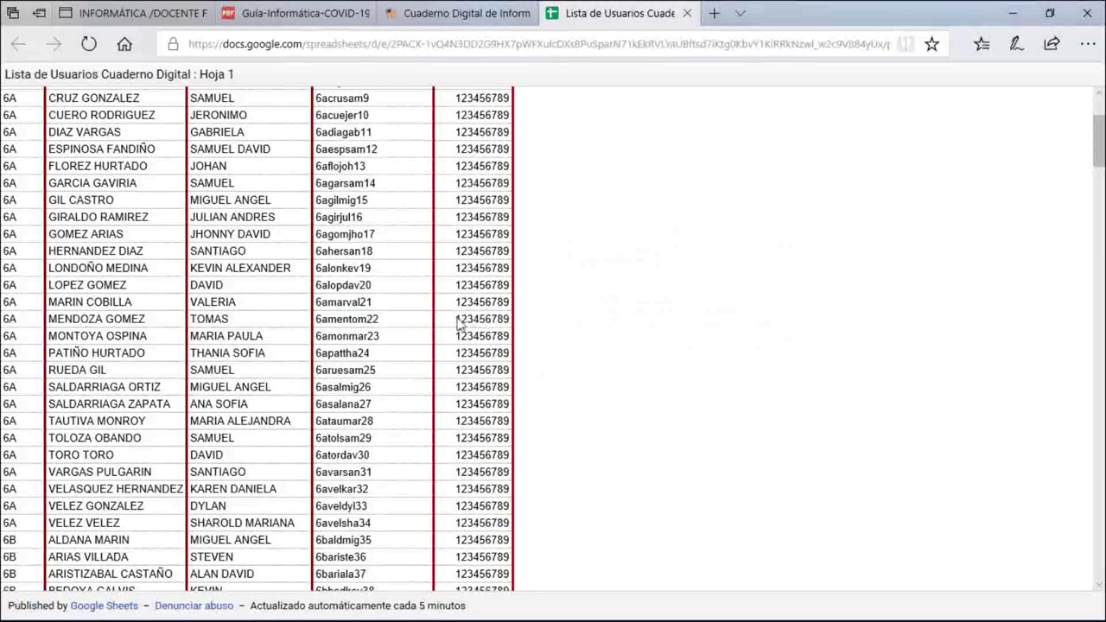
Copy the same student's password from the user list and paste it into the Contraseña field of the login form.
{"action": "left_click_drag", "start_coordinate": [456, 319], "coordinate": [510, 328]}
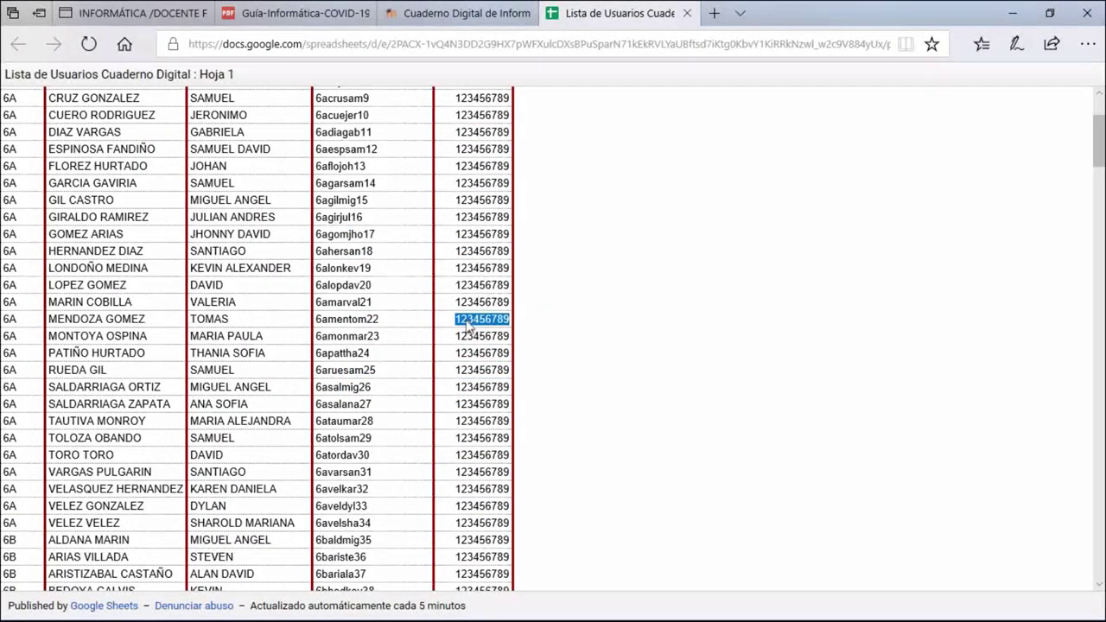
{"action": "right_click", "coordinate": [482, 324]}
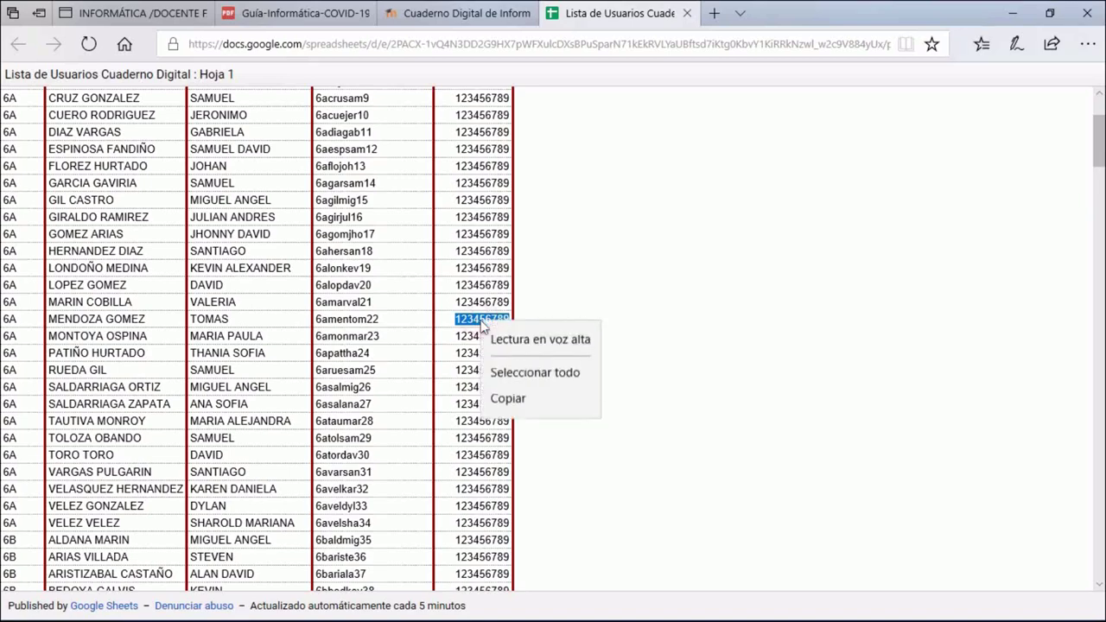
{"action": "left_click", "coordinate": [503, 398]}
{"action": "left_click", "coordinate": [465, 17]}
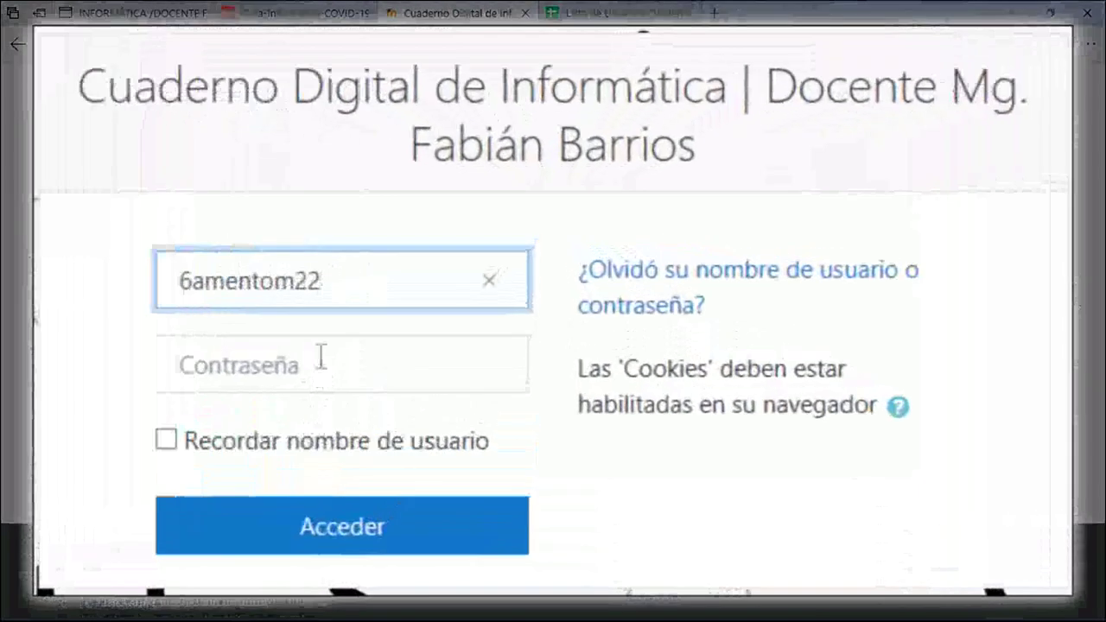
{"action": "right_click", "coordinate": [318, 358]}
{"action": "left_click", "coordinate": [367, 514]}
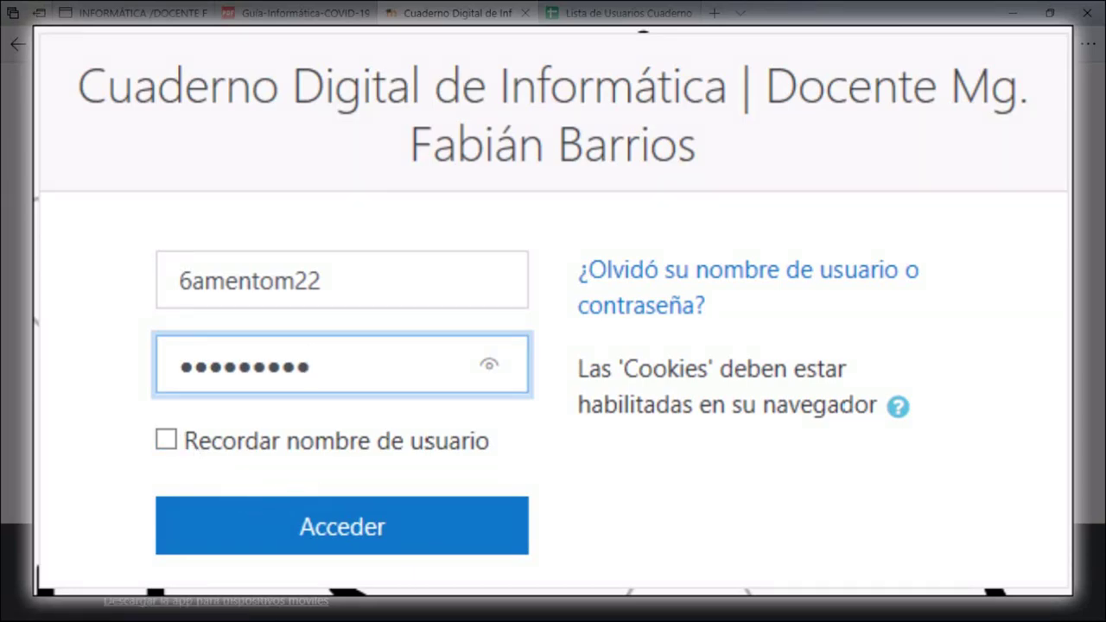
Log in to the digital notebook, dismissing the offer to save the password and the control panel tour.
{"action": "left_click", "coordinate": [344, 332]}
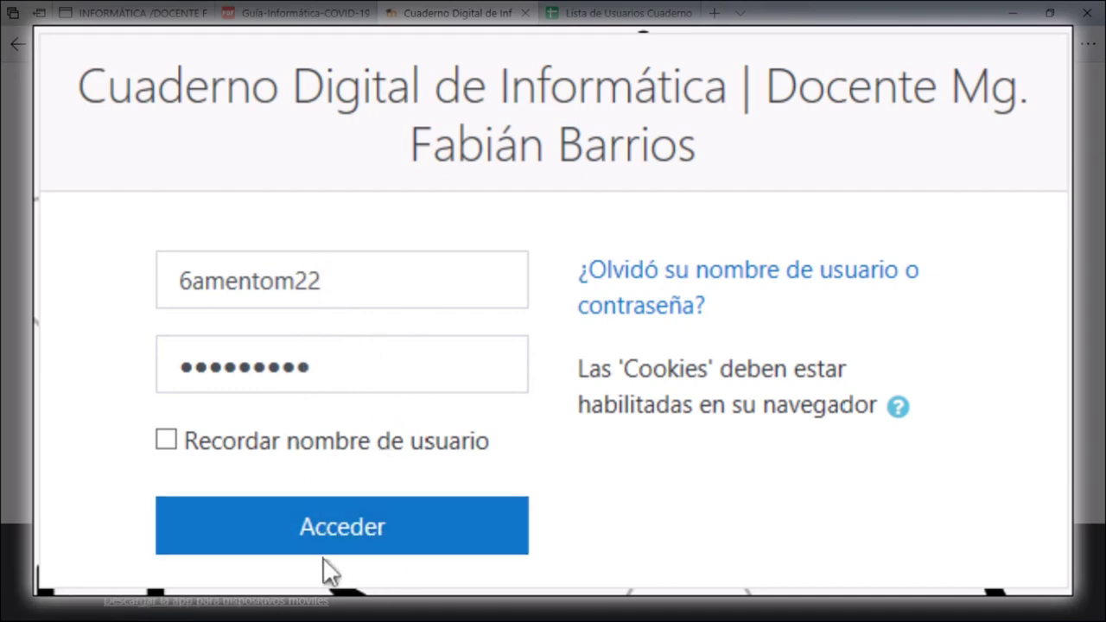
{"action": "left_click", "coordinate": [346, 545]}
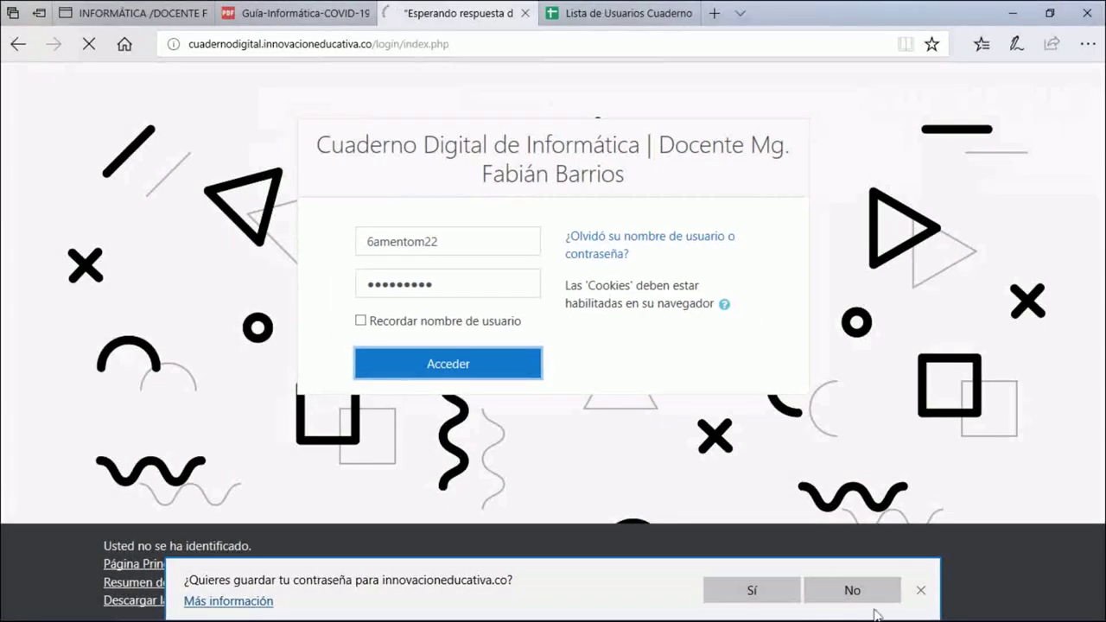
{"action": "left_click", "coordinate": [922, 591]}
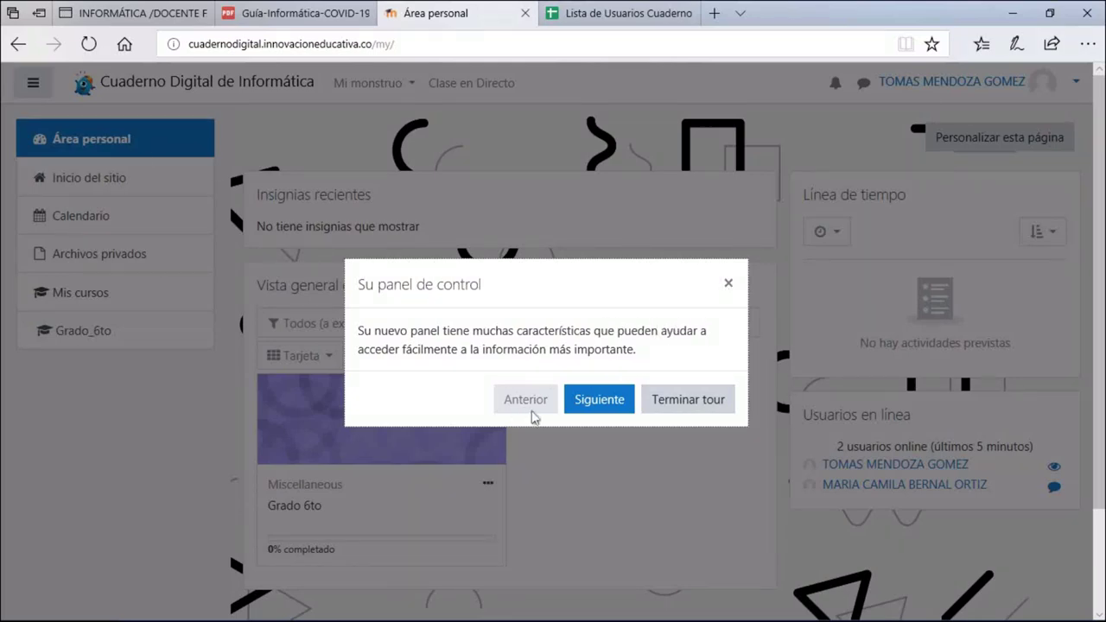
{"action": "left_click", "coordinate": [727, 286]}
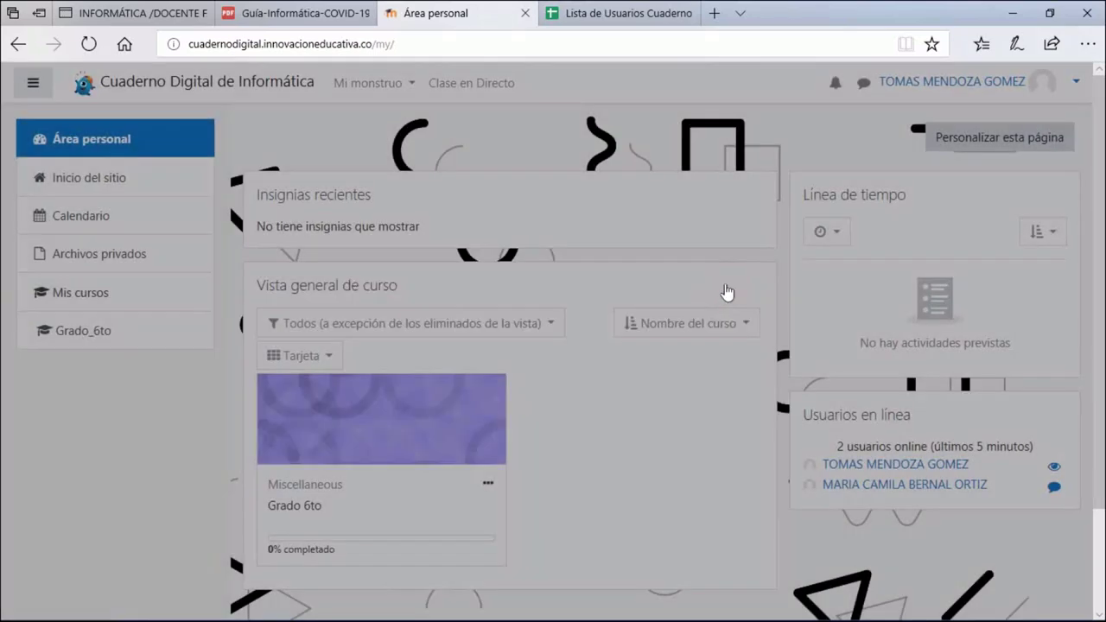
Look over the Área personal, view the message conversation with the other online student, and return to the Área personal.
{"action": "scroll", "coordinate": [326, 222], "scroll_direction": "down", "scroll_amount": 2}
{"action": "scroll", "coordinate": [554, 389], "scroll_direction": "up", "scroll_amount": 2}
{"action": "scroll", "coordinate": [588, 363], "scroll_direction": "down", "scroll_amount": 2}
{"action": "scroll", "coordinate": [626, 389], "scroll_direction": "up", "scroll_amount": 2}
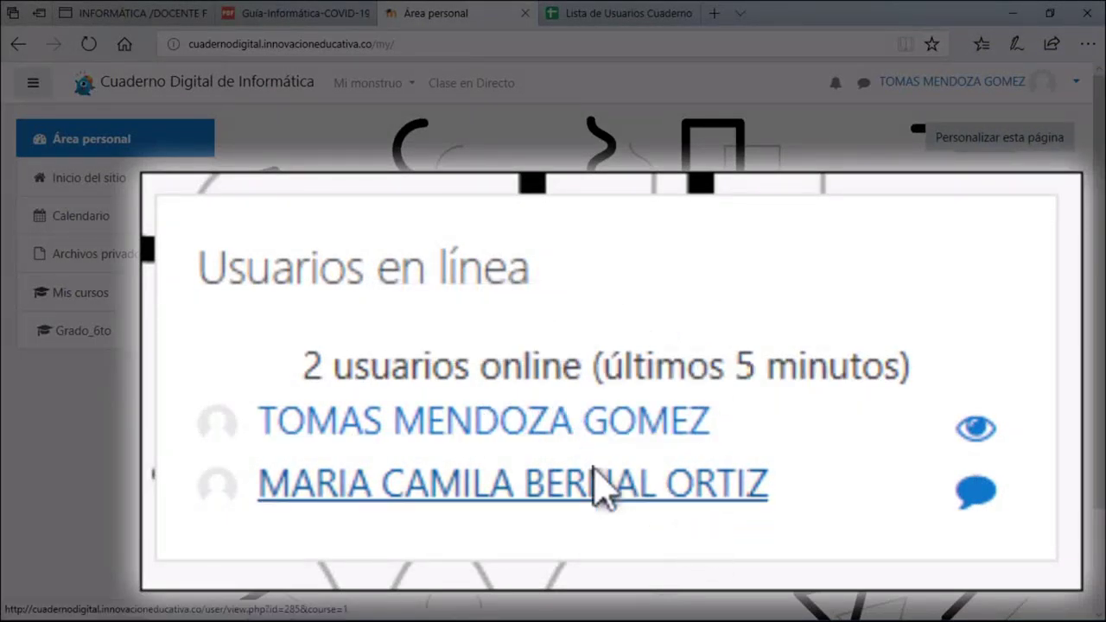
{"action": "left_click", "coordinate": [977, 492]}
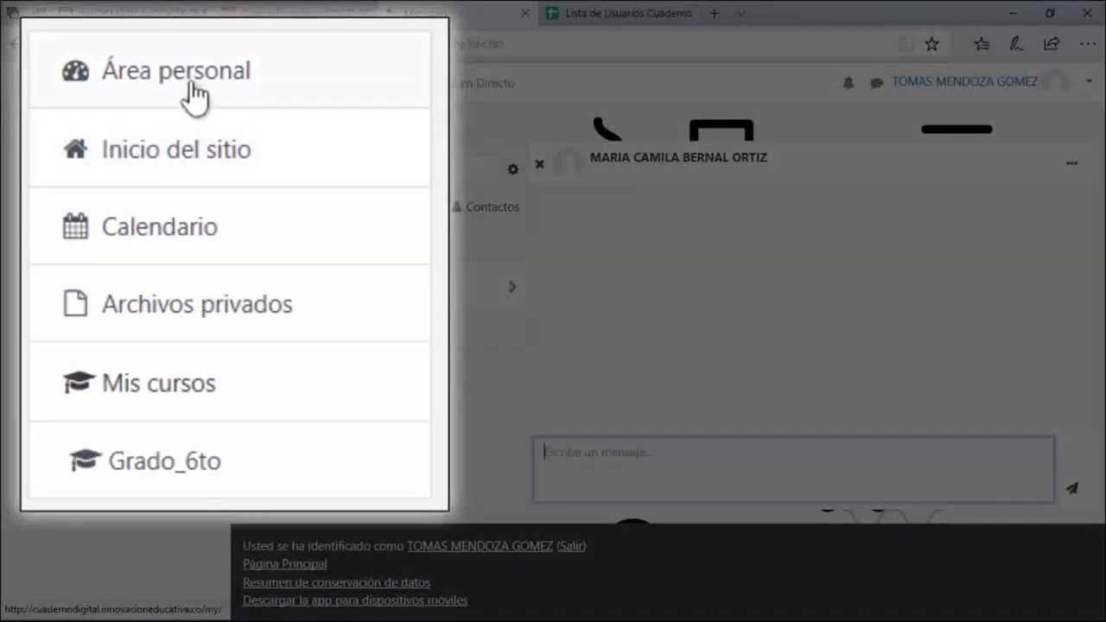
{"action": "left_click", "coordinate": [195, 95]}
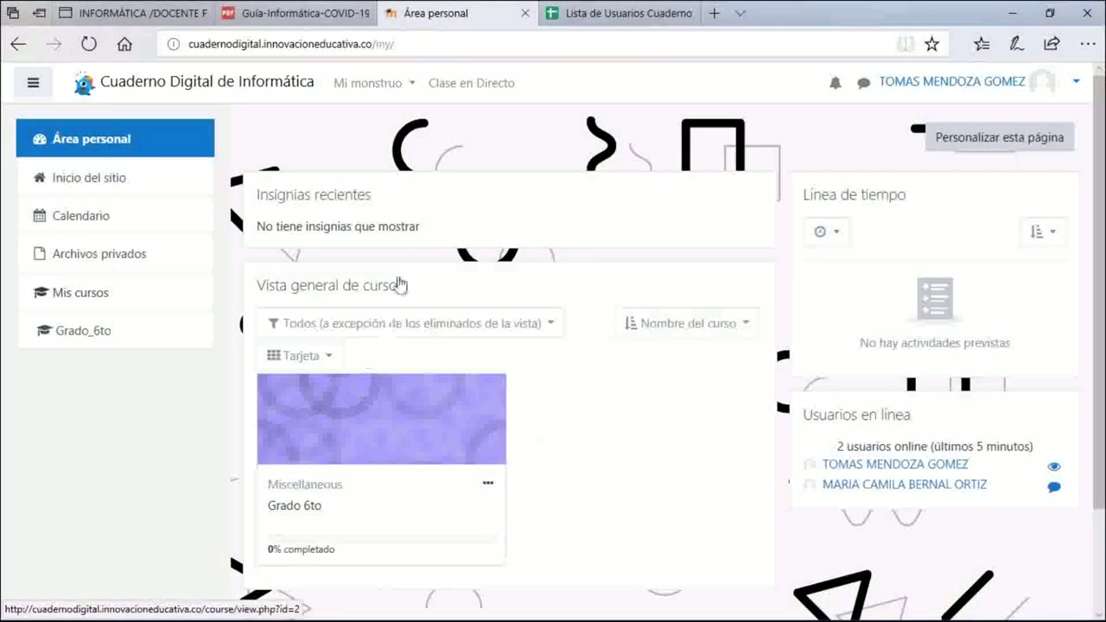
Briefly revisit the user list, open the Grado 6to course from the Área personal, and close the messaging tour.
{"action": "left_click", "coordinate": [618, 13]}
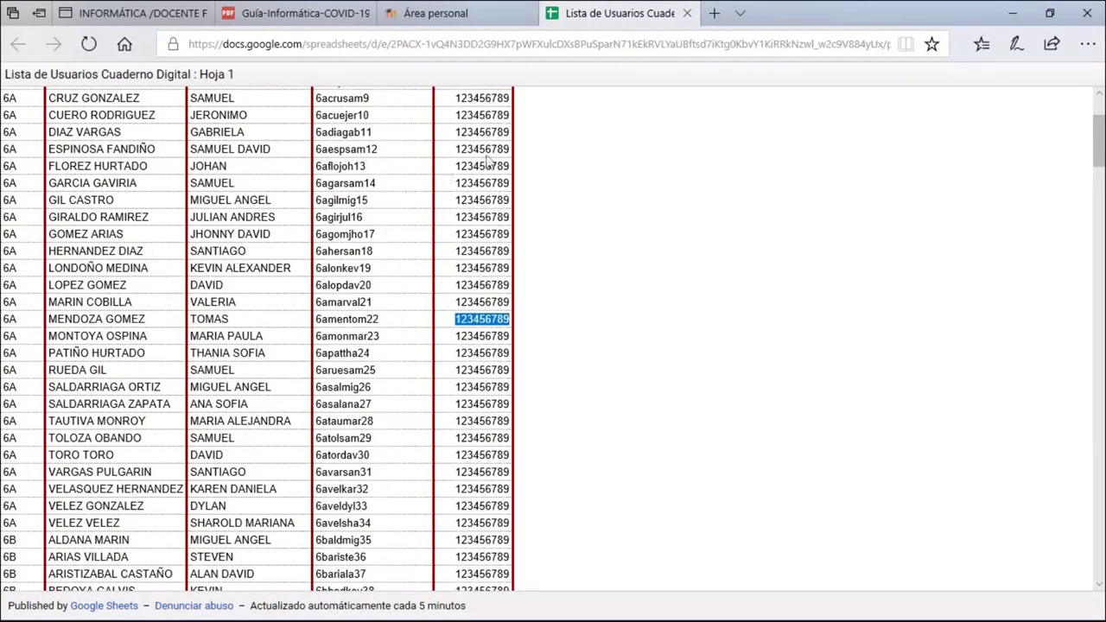
{"action": "left_click", "coordinate": [439, 13]}
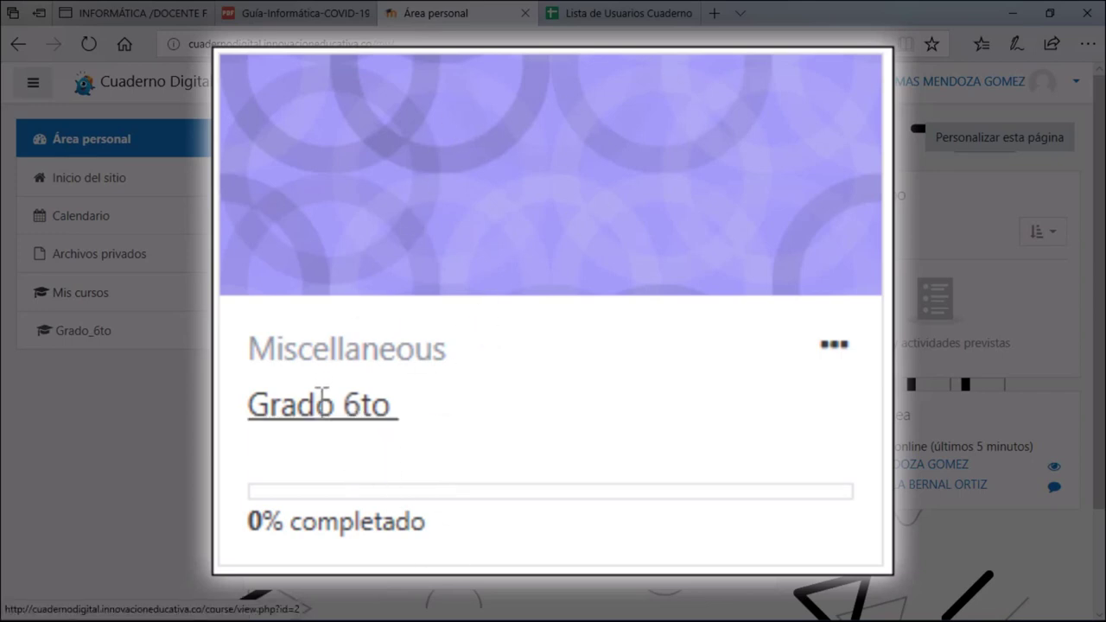
{"action": "left_click", "coordinate": [307, 510]}
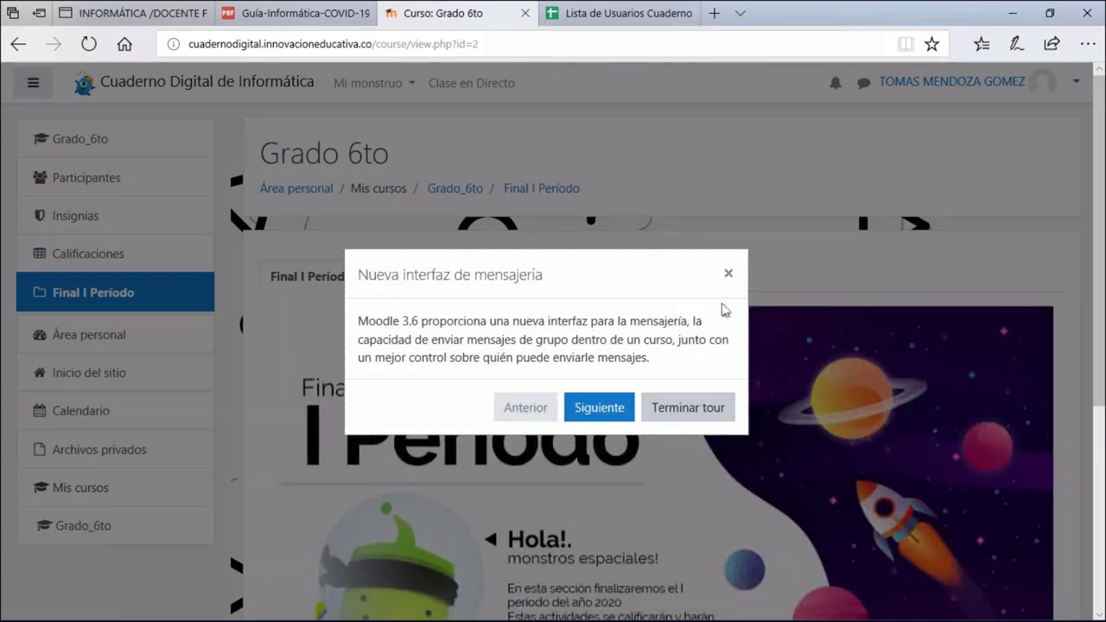
{"action": "left_click", "coordinate": [728, 275]}
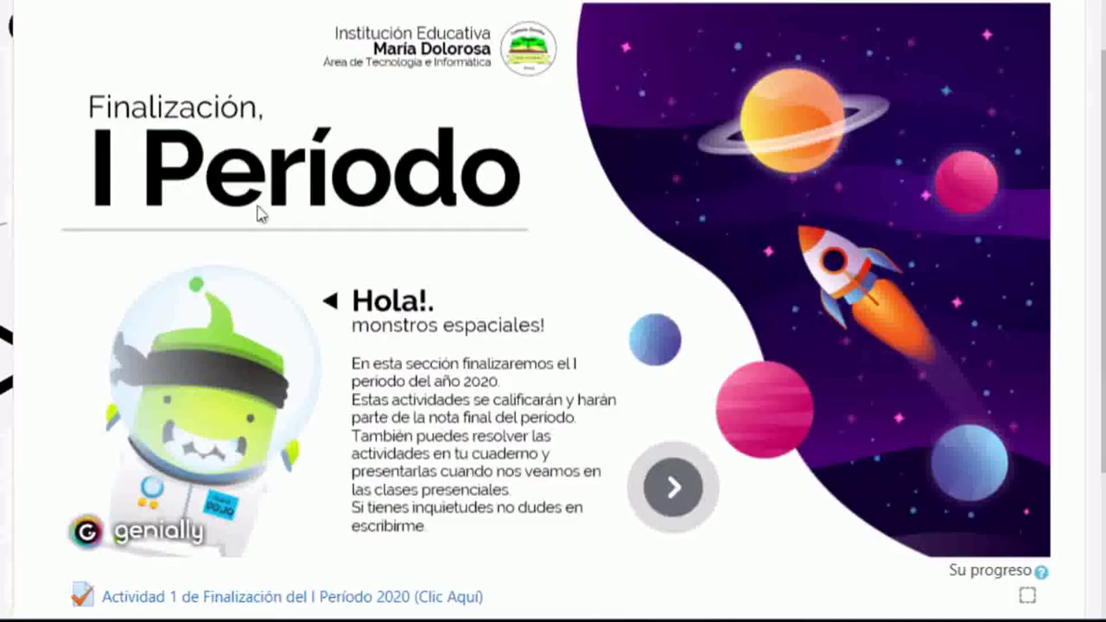
Look over the Final I Período section of the Grado 6to course, from its introduction down to the Actividad 1 link.
{"action": "scroll", "coordinate": [186, 82], "scroll_direction": "up", "scroll_amount": 3}
{"action": "scroll", "coordinate": [238, 125], "scroll_direction": "down", "scroll_amount": 2}
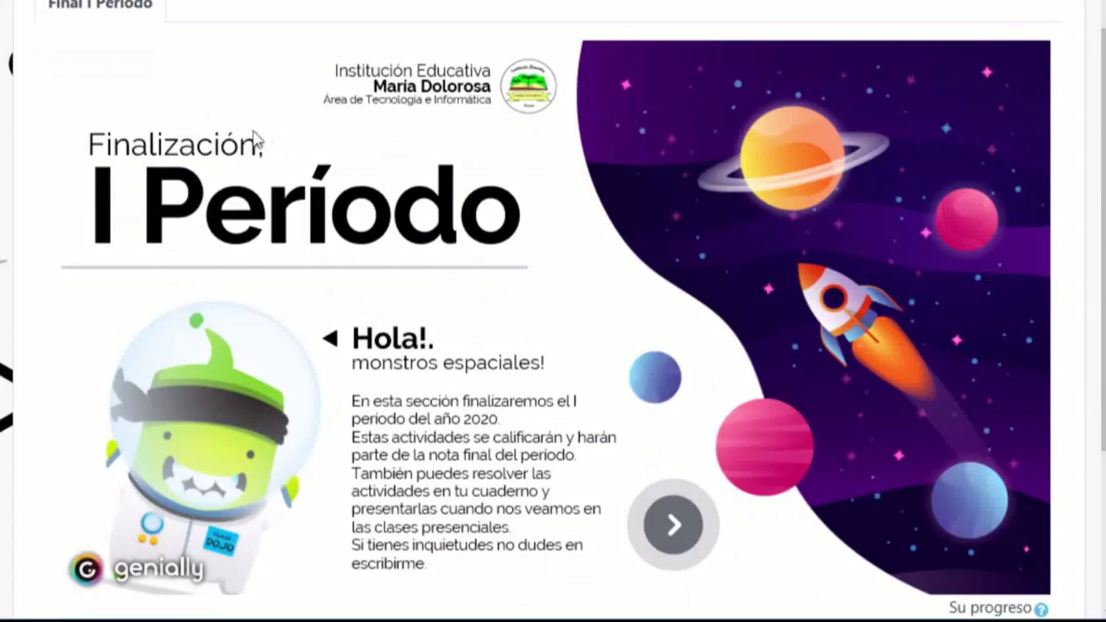
{"action": "scroll", "coordinate": [264, 141], "scroll_direction": "down", "scroll_amount": 1}
{"action": "scroll", "coordinate": [283, 207], "scroll_direction": "down", "scroll_amount": 3}
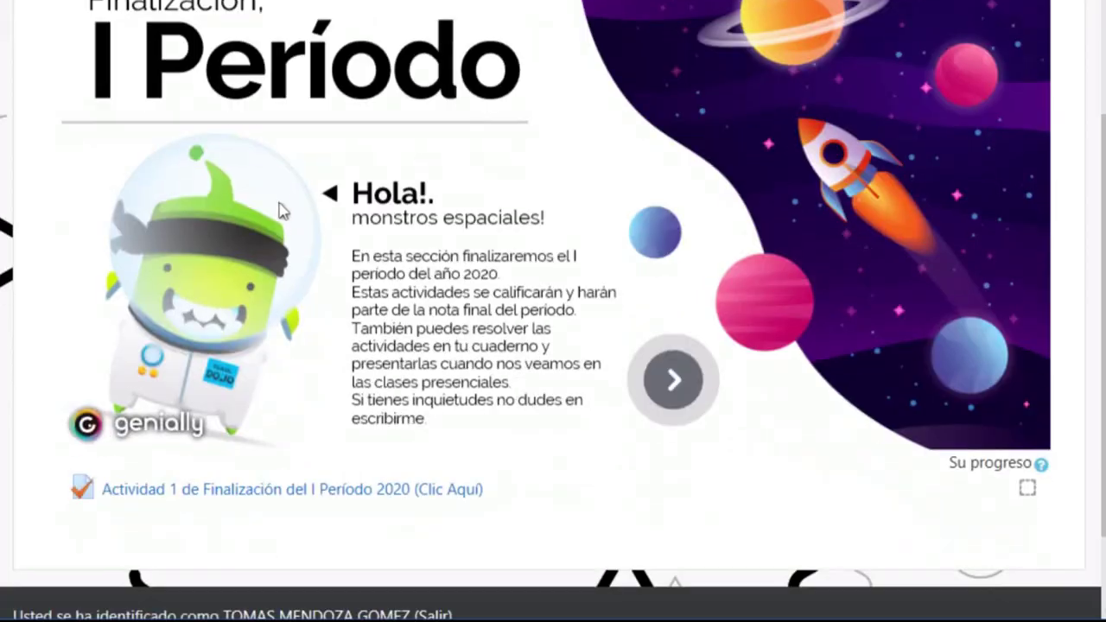
{"action": "scroll", "coordinate": [294, 216], "scroll_direction": "down", "scroll_amount": 3}
{"action": "scroll", "coordinate": [398, 217], "scroll_direction": "up", "scroll_amount": 6}
{"action": "scroll", "coordinate": [492, 217], "scroll_direction": "down", "scroll_amount": 6}
{"action": "scroll", "coordinate": [488, 215], "scroll_direction": "up", "scroll_amount": 3}
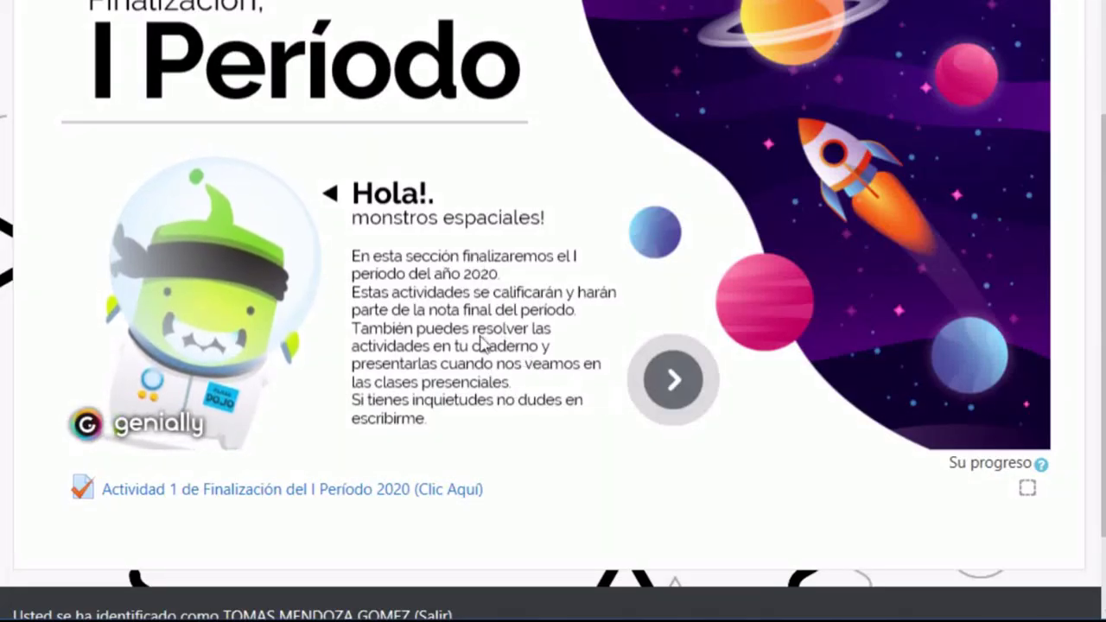
Advance the section introduction to its second slide, open Actividad 1 de Finalización del I Período 2020, and look over the XC4 statement.
{"action": "left_click", "coordinate": [675, 384]}
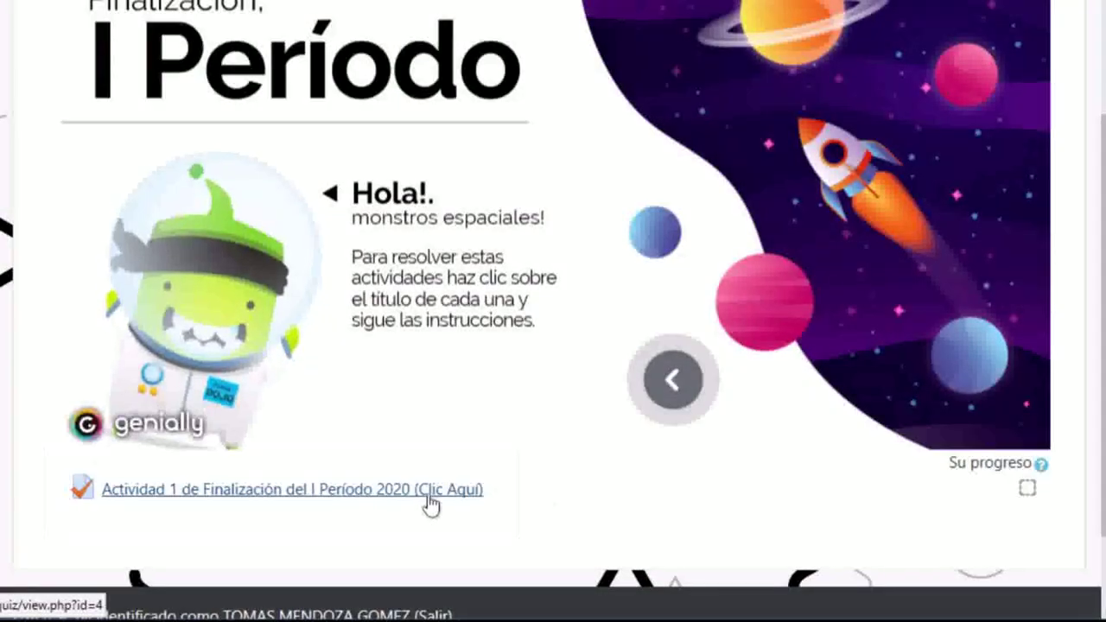
{"action": "left_click", "coordinate": [430, 491]}
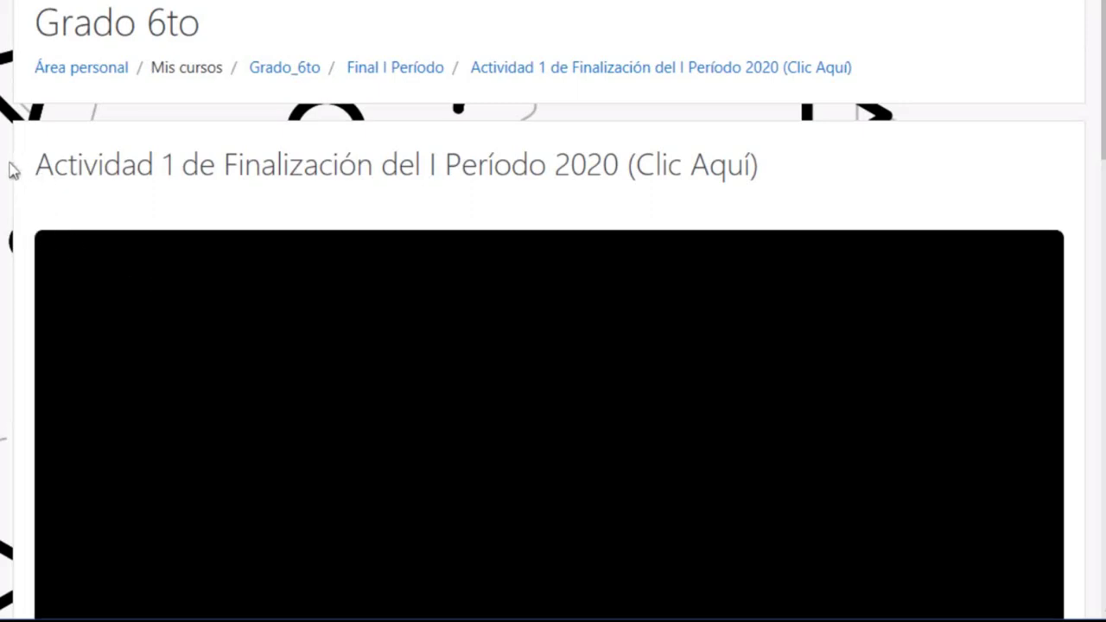
{"action": "scroll", "coordinate": [12, 170], "scroll_direction": "down", "scroll_amount": 2}
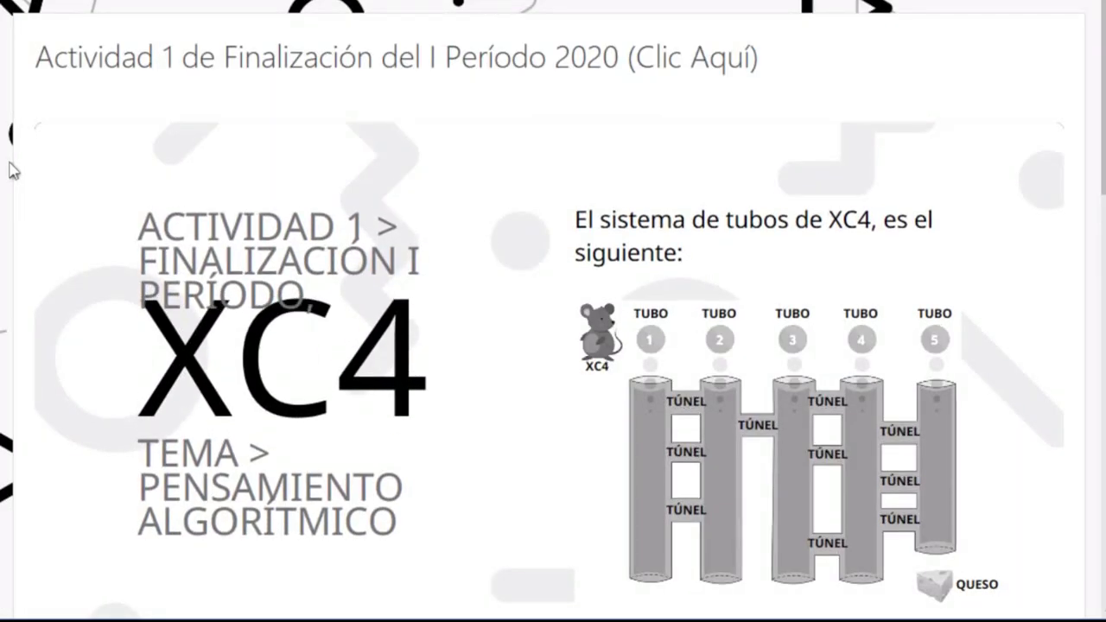
{"action": "scroll", "coordinate": [13, 170], "scroll_direction": "down", "scroll_amount": 3}
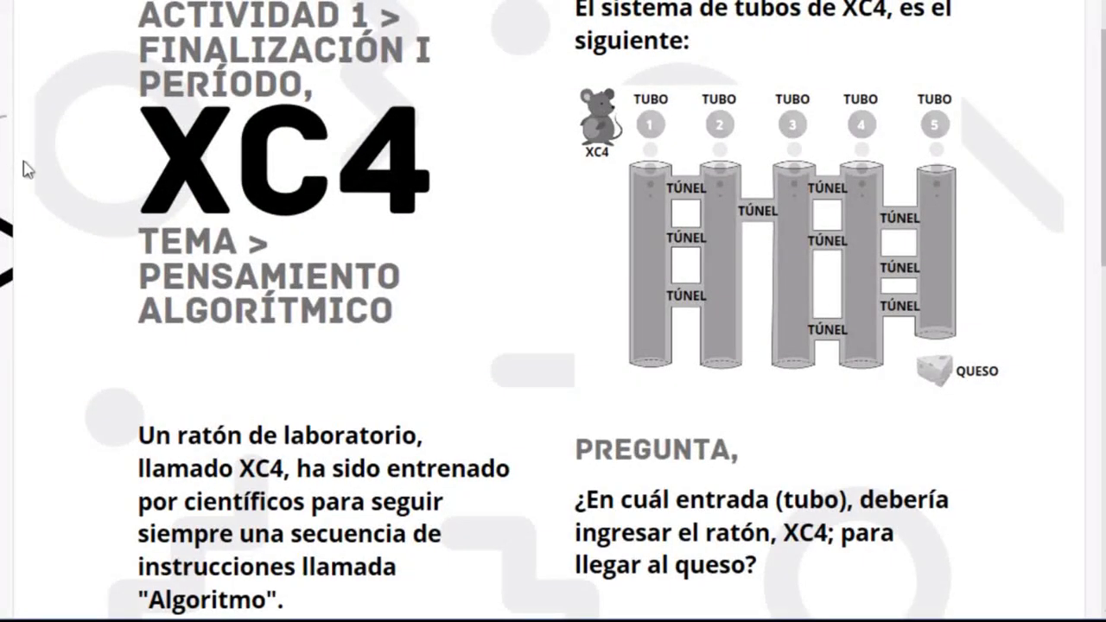
{"action": "scroll", "coordinate": [12, 171], "scroll_direction": "up", "scroll_amount": 3}
{"action": "scroll", "coordinate": [13, 172], "scroll_direction": "down", "scroll_amount": 7}
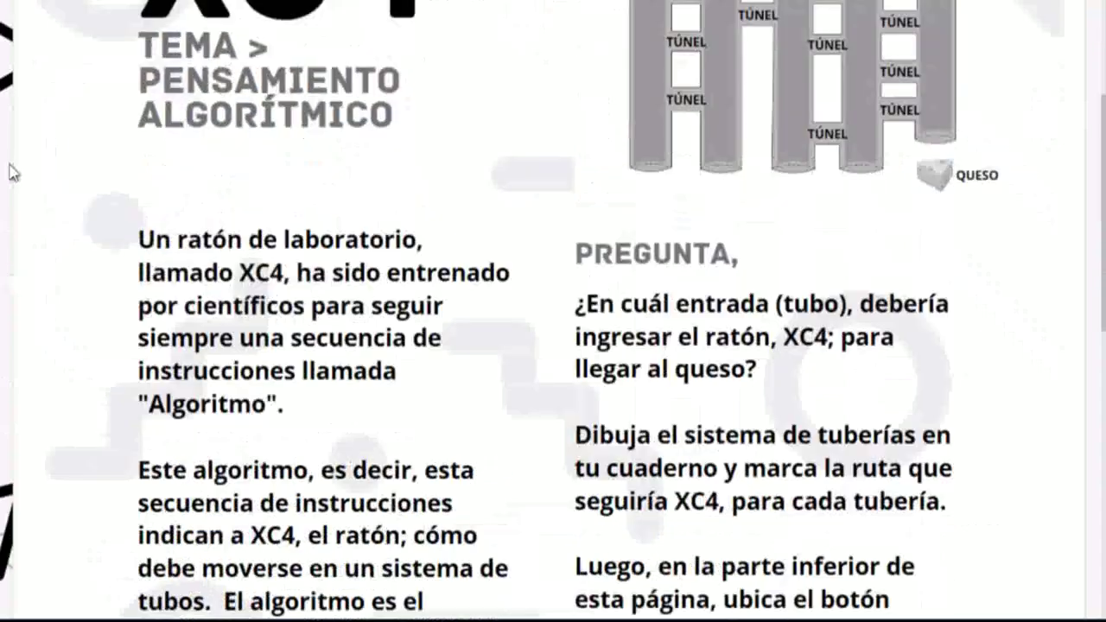
{"action": "scroll", "coordinate": [12, 173], "scroll_direction": "up", "scroll_amount": 5}
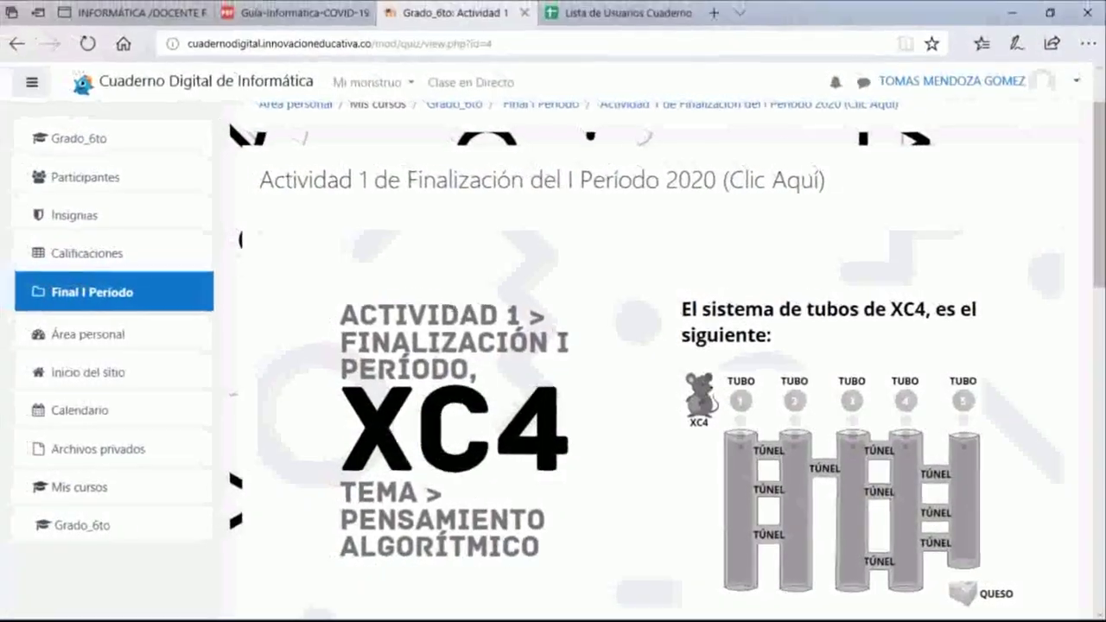
Look at the matching Actividad 1 XC4 page in the PDF guide and return to the activity in the digital notebook.
{"action": "left_click", "coordinate": [316, 13]}
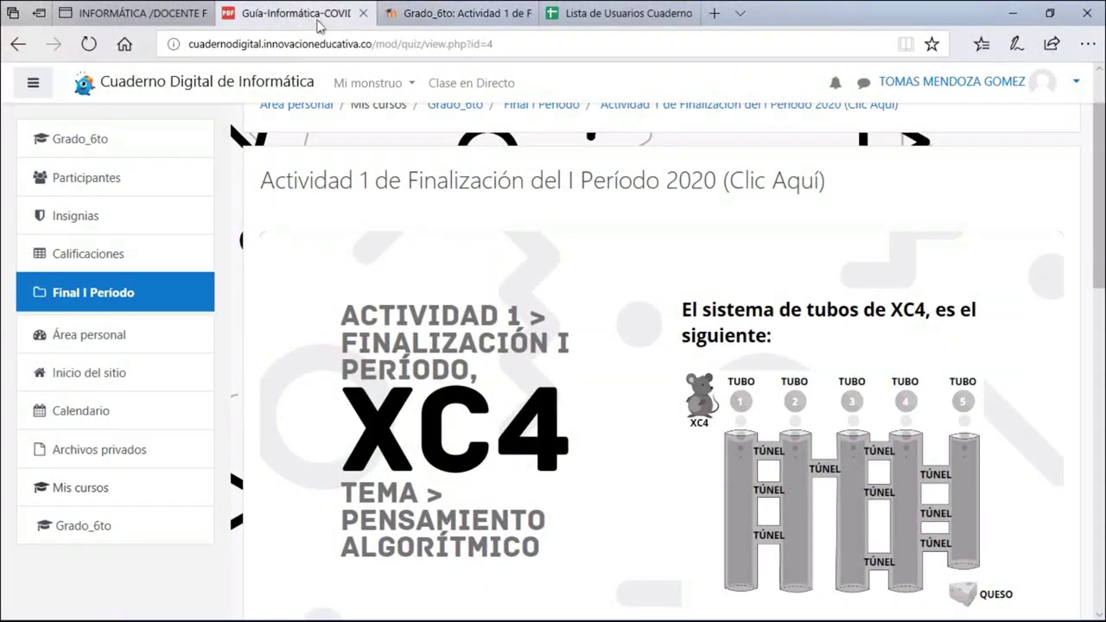
{"action": "scroll", "coordinate": [329, 101], "scroll_direction": "up", "scroll_amount": 7}
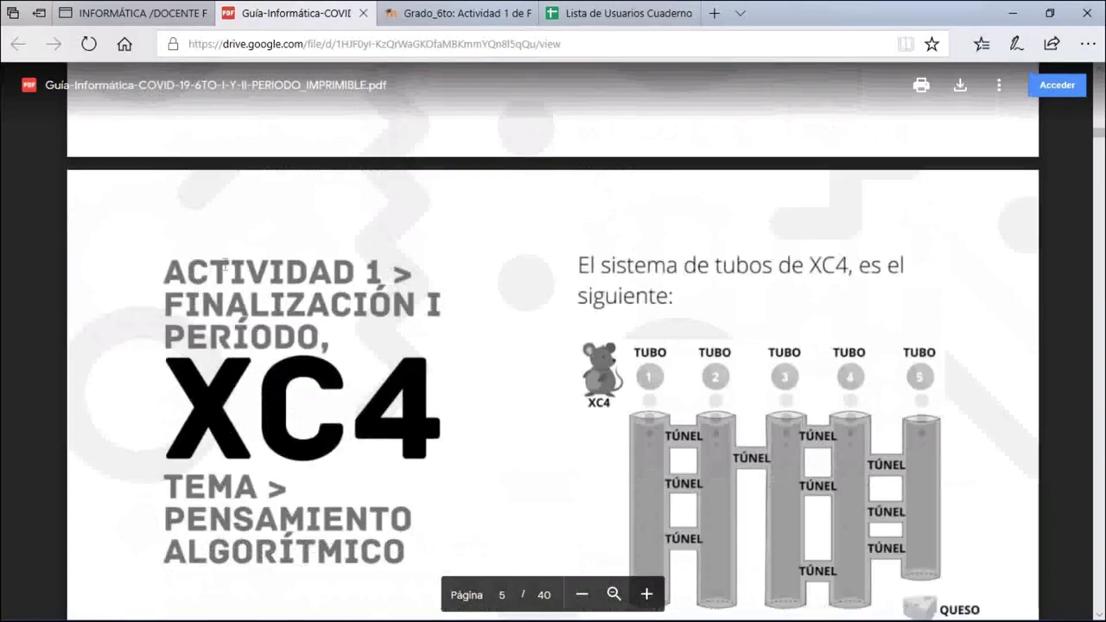
{"action": "scroll", "coordinate": [250, 285], "scroll_direction": "down", "scroll_amount": 2}
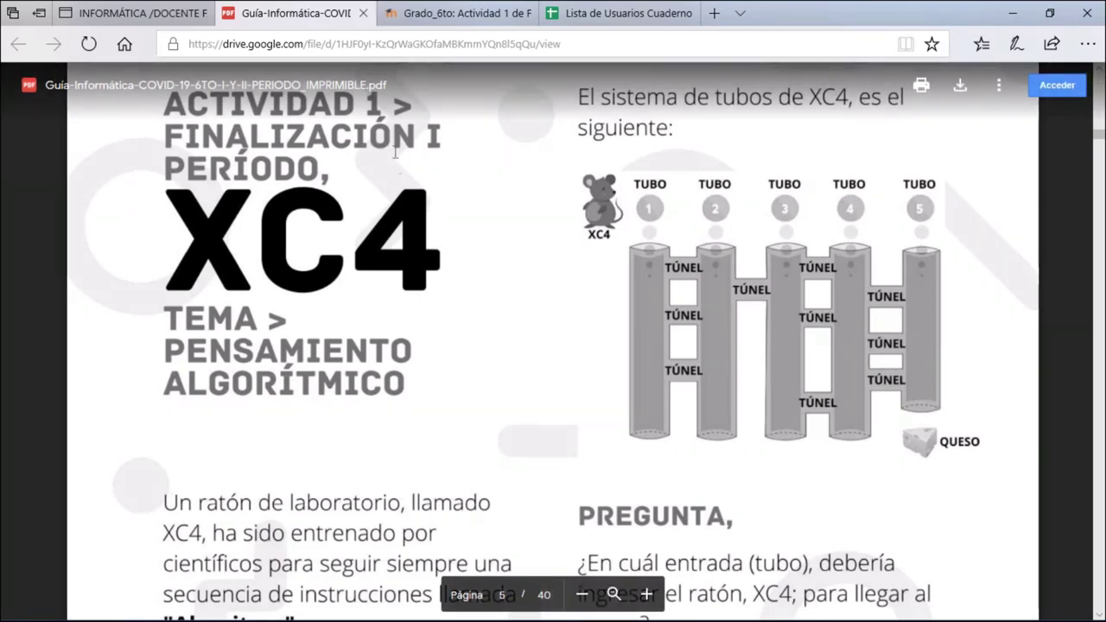
{"action": "left_click", "coordinate": [442, 16]}
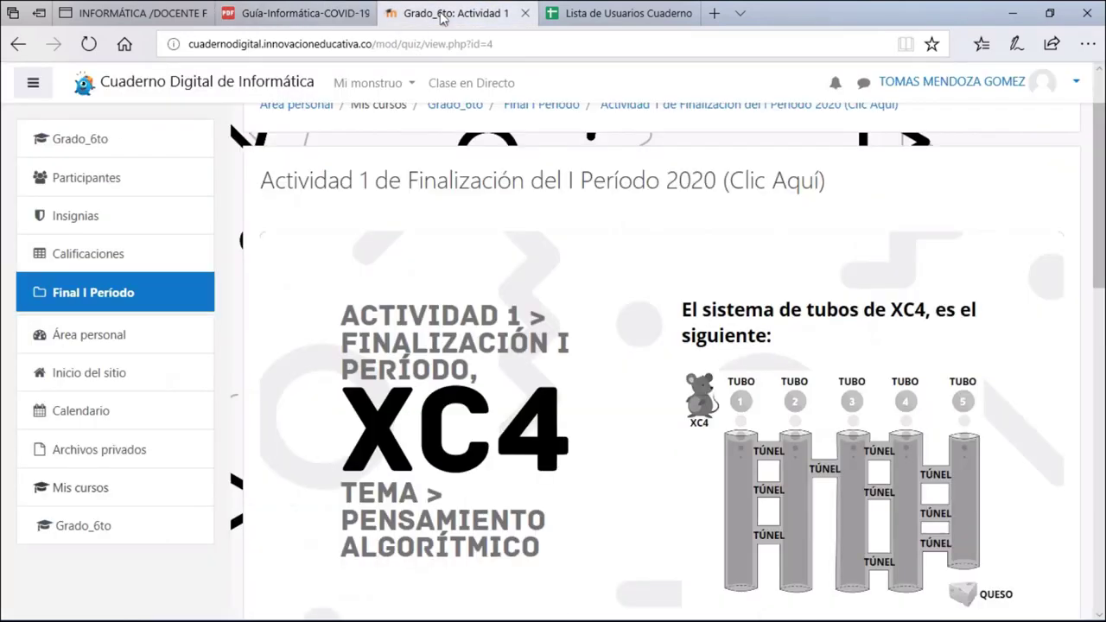
Examine the XC4 activity page, from the tube system and algorithm steps down to the option to attempt the questionnaire.
{"action": "scroll", "coordinate": [411, 253], "scroll_direction": "down", "scroll_amount": 1}
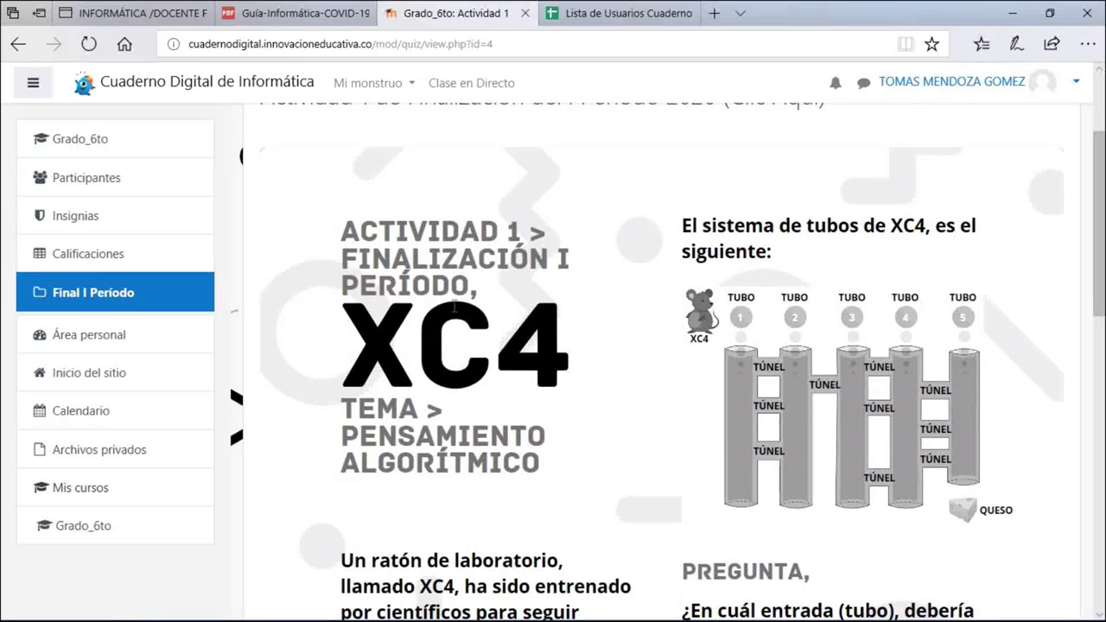
{"action": "scroll", "coordinate": [533, 378], "scroll_direction": "down", "scroll_amount": 1}
{"action": "scroll", "coordinate": [473, 253], "scroll_direction": "down", "scroll_amount": 6}
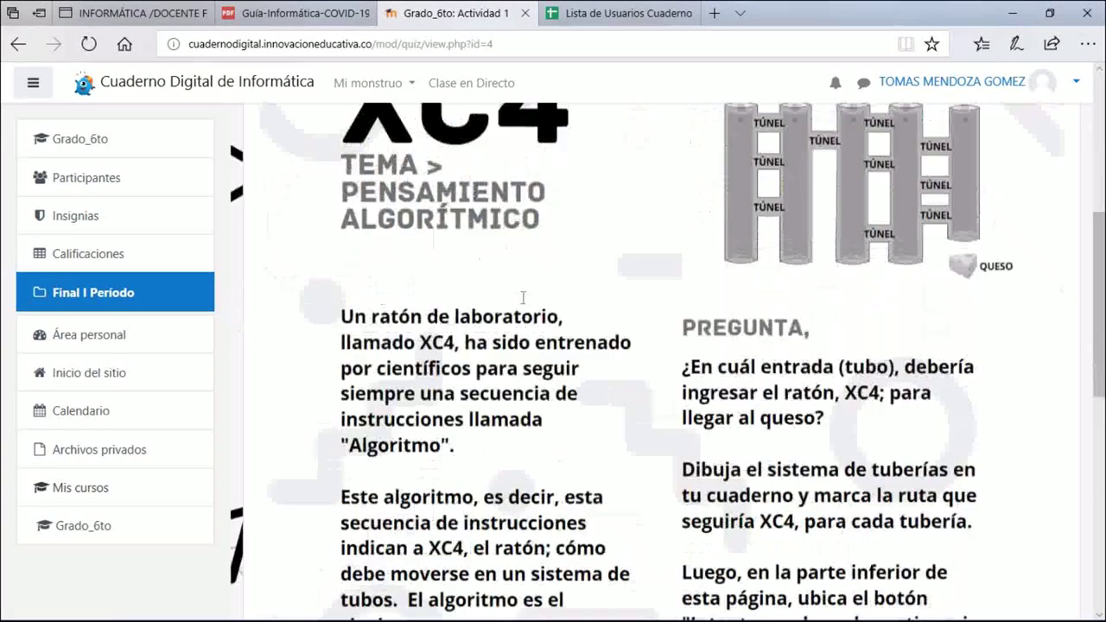
{"action": "scroll", "coordinate": [608, 283], "scroll_direction": "down", "scroll_amount": 1}
{"action": "scroll", "coordinate": [593, 329], "scroll_direction": "up", "scroll_amount": 2}
{"action": "scroll", "coordinate": [666, 320], "scroll_direction": "down", "scroll_amount": 4}
{"action": "scroll", "coordinate": [663, 323], "scroll_direction": "down", "scroll_amount": 2}
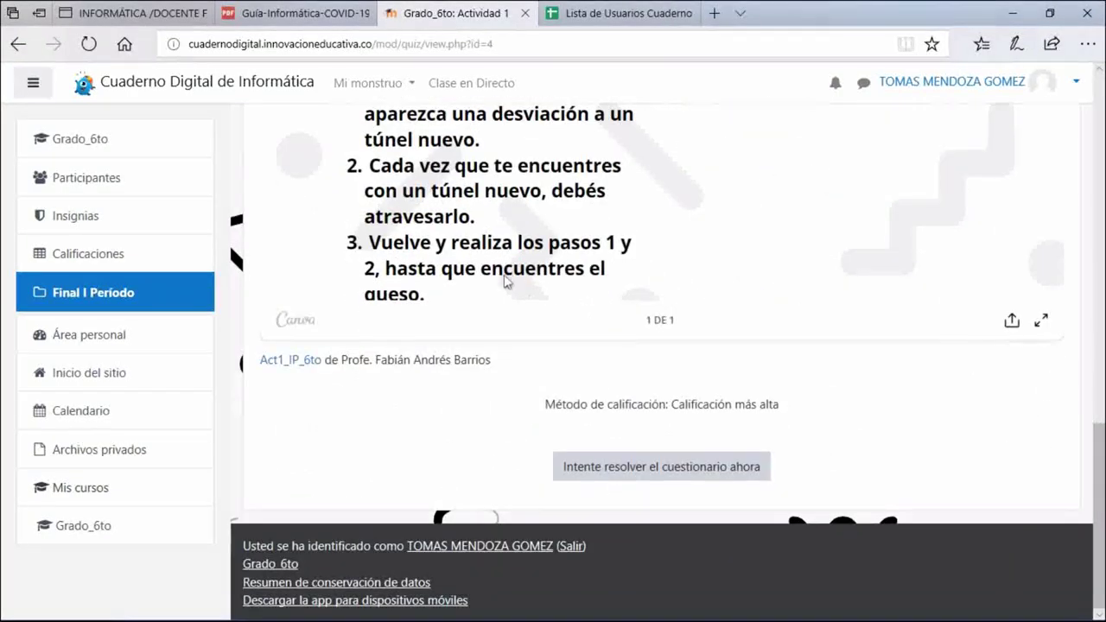
{"action": "scroll", "coordinate": [586, 258], "scroll_direction": "up", "scroll_amount": 4}
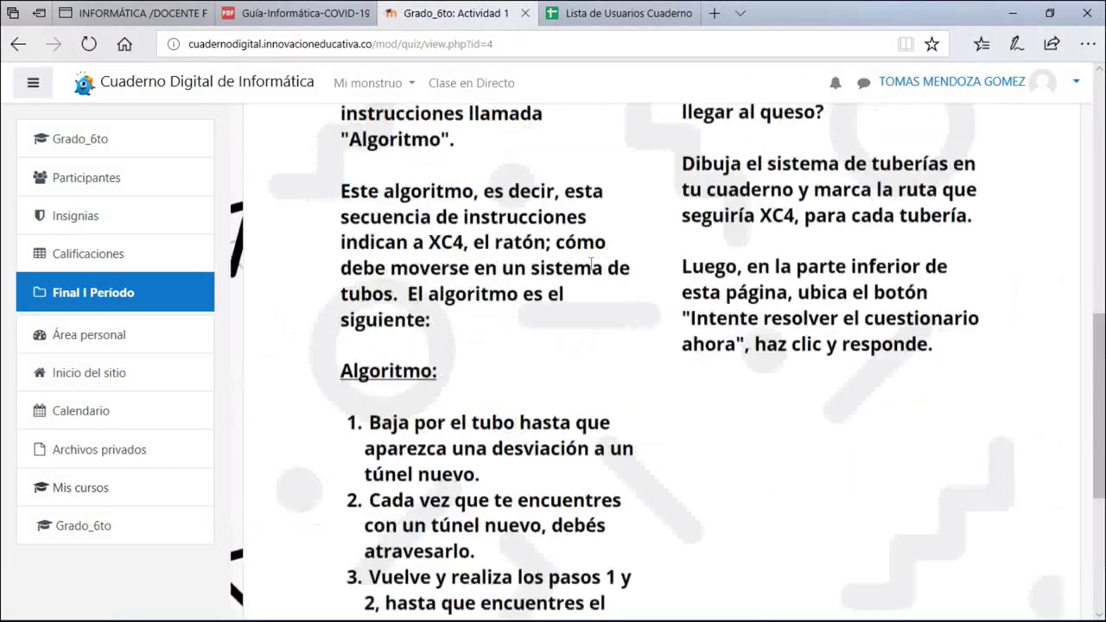
{"action": "scroll", "coordinate": [590, 263], "scroll_direction": "down", "scroll_amount": 4}
{"action": "scroll", "coordinate": [642, 442], "scroll_direction": "up", "scroll_amount": 3}
{"action": "scroll", "coordinate": [642, 441], "scroll_direction": "up", "scroll_amount": 3}
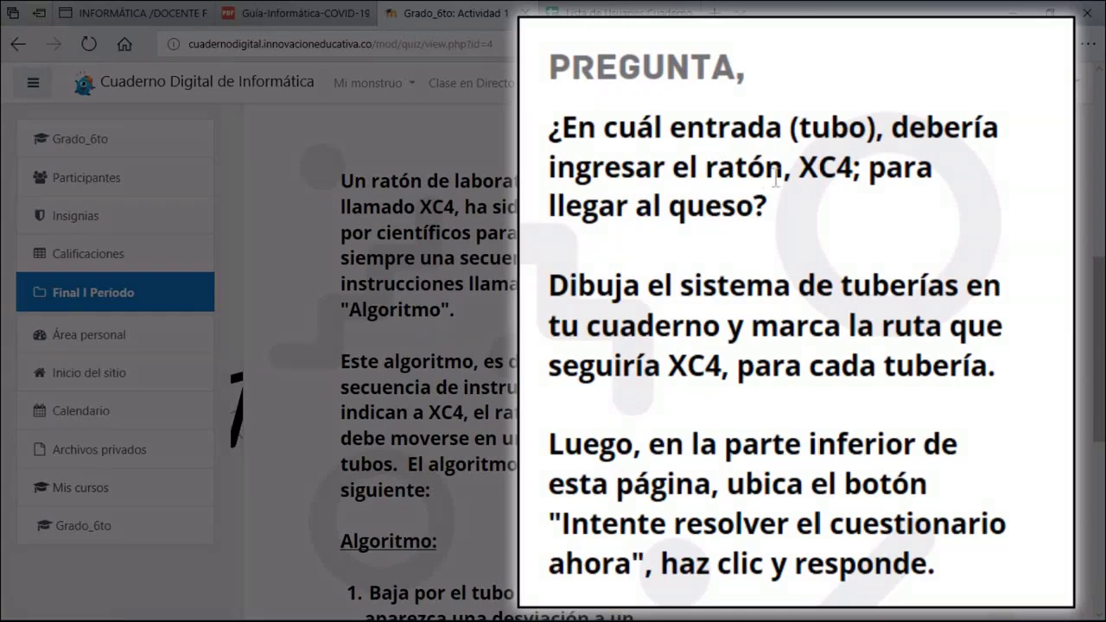
Review the Pregunta instructions against the tube diagram and start an attempt at the Actividad 1 questionnaire.
{"action": "scroll", "coordinate": [743, 250], "scroll_direction": "down", "scroll_amount": 2}
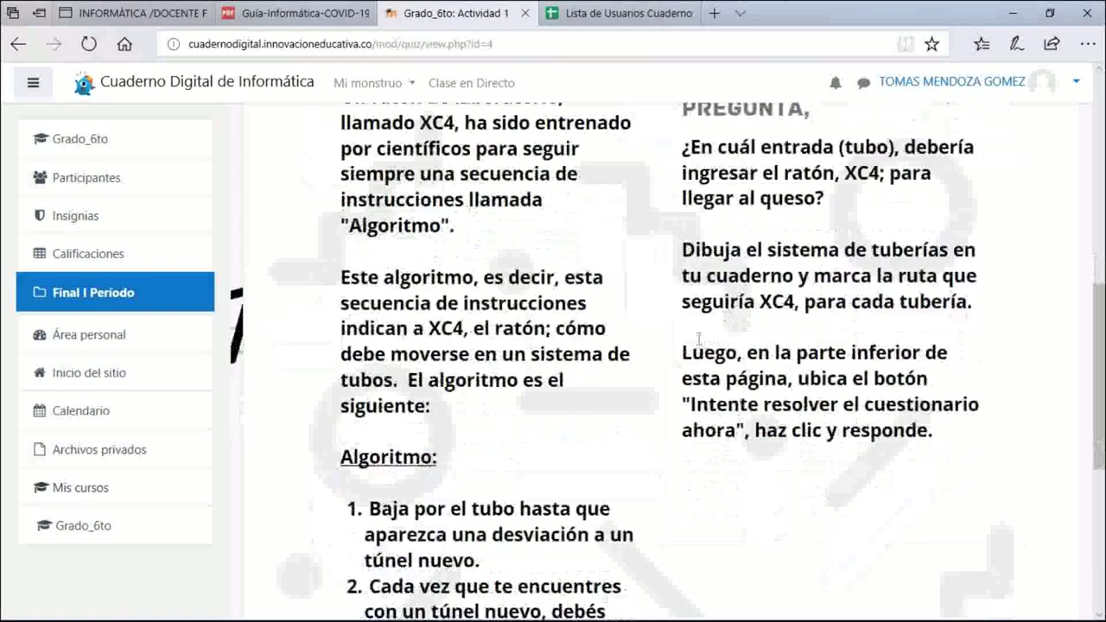
{"action": "scroll", "coordinate": [923, 258], "scroll_direction": "up", "scroll_amount": 4}
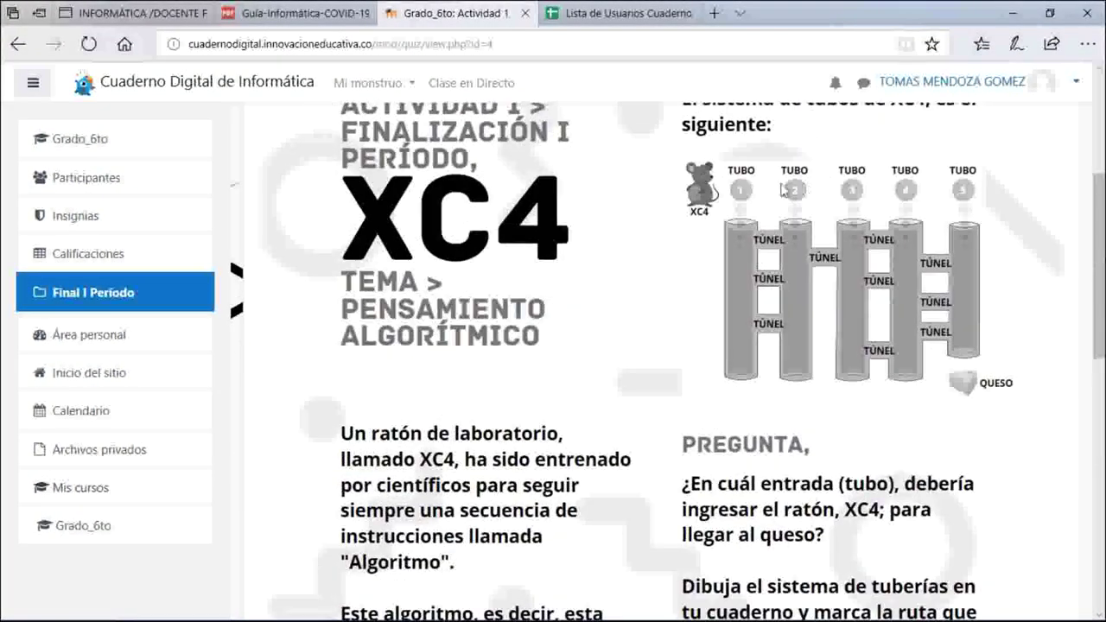
{"action": "scroll", "coordinate": [847, 329], "scroll_direction": "down", "scroll_amount": 3}
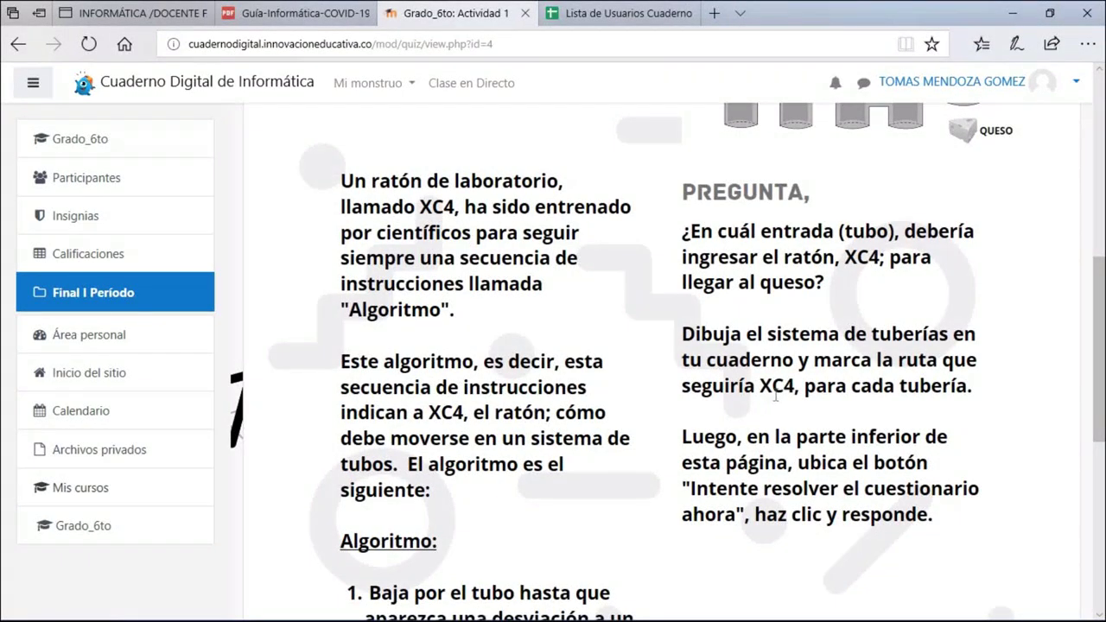
{"action": "scroll", "coordinate": [903, 406], "scroll_direction": "down", "scroll_amount": 2}
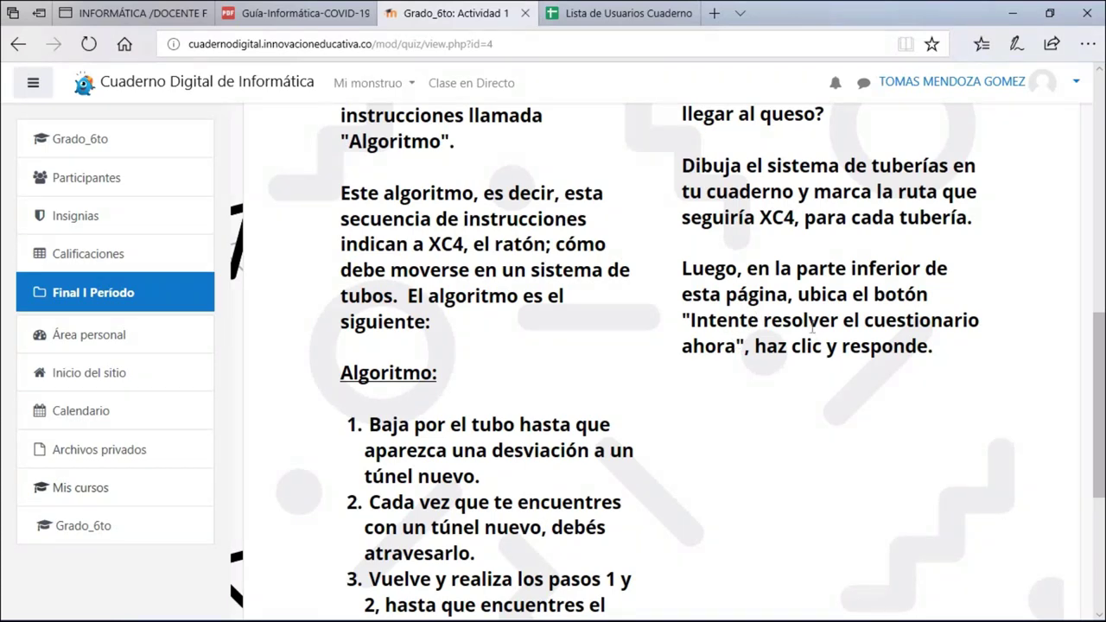
{"action": "scroll", "coordinate": [837, 300], "scroll_direction": "down", "scroll_amount": 4}
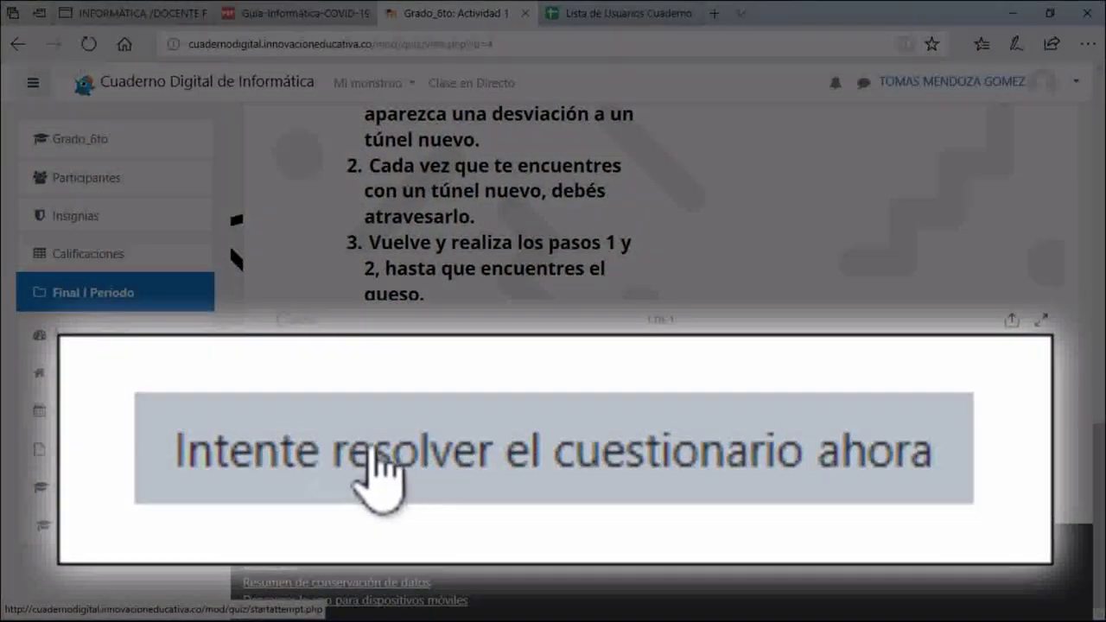
{"action": "left_click", "coordinate": [540, 467]}
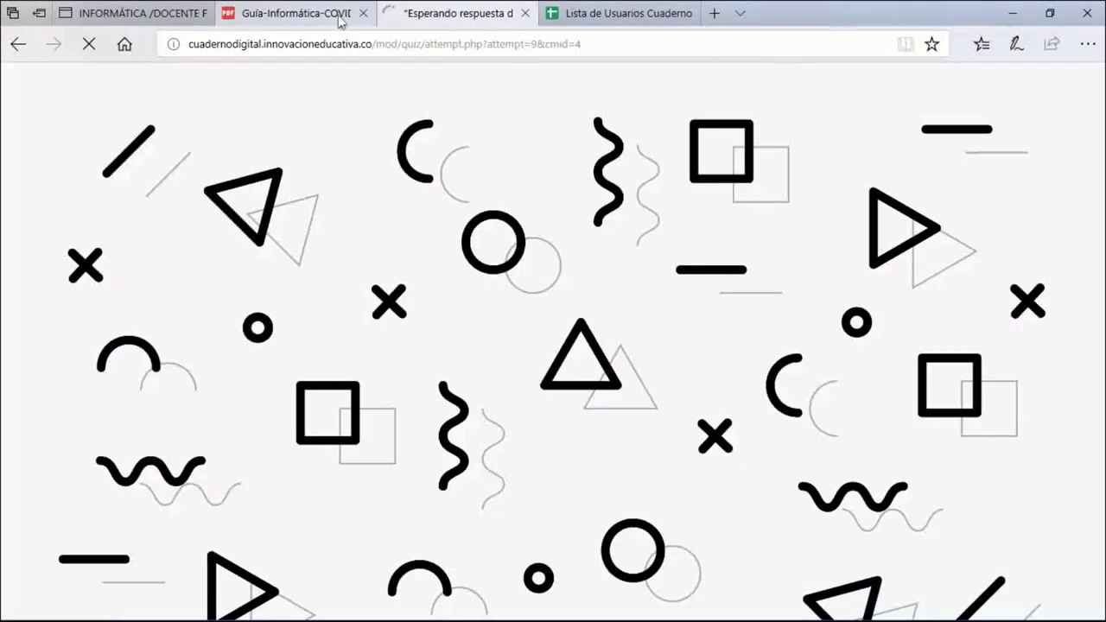
Look over the Algoritmo, Pregunta and Actividad sections in the PDF guide and return to the questionnaire attempt.
{"action": "left_click", "coordinate": [339, 19]}
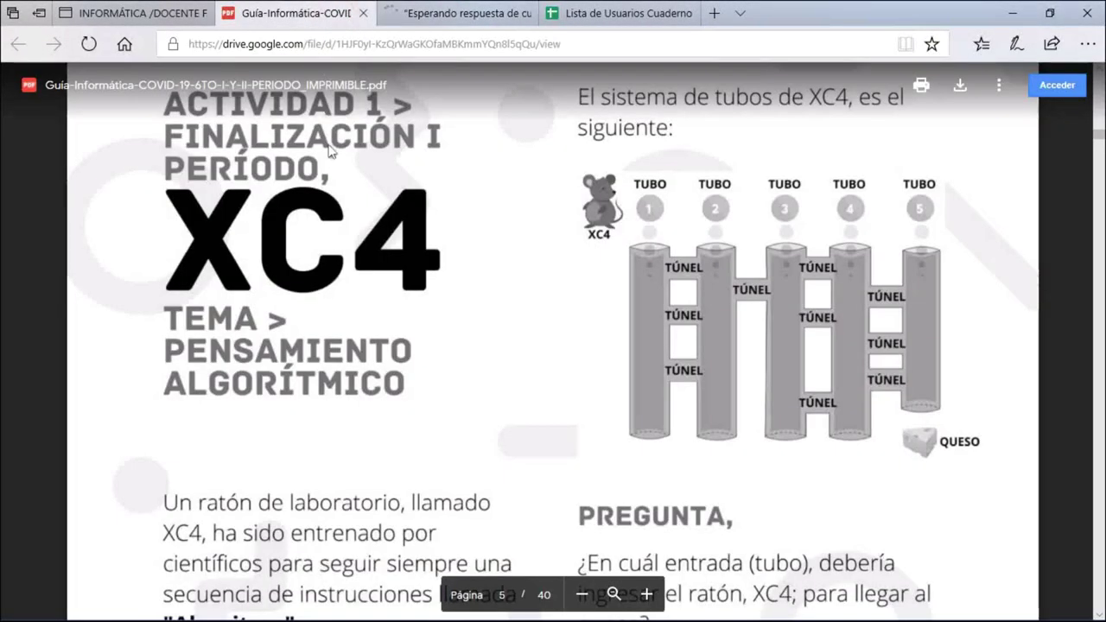
{"action": "scroll", "coordinate": [682, 294], "scroll_direction": "down", "scroll_amount": 9}
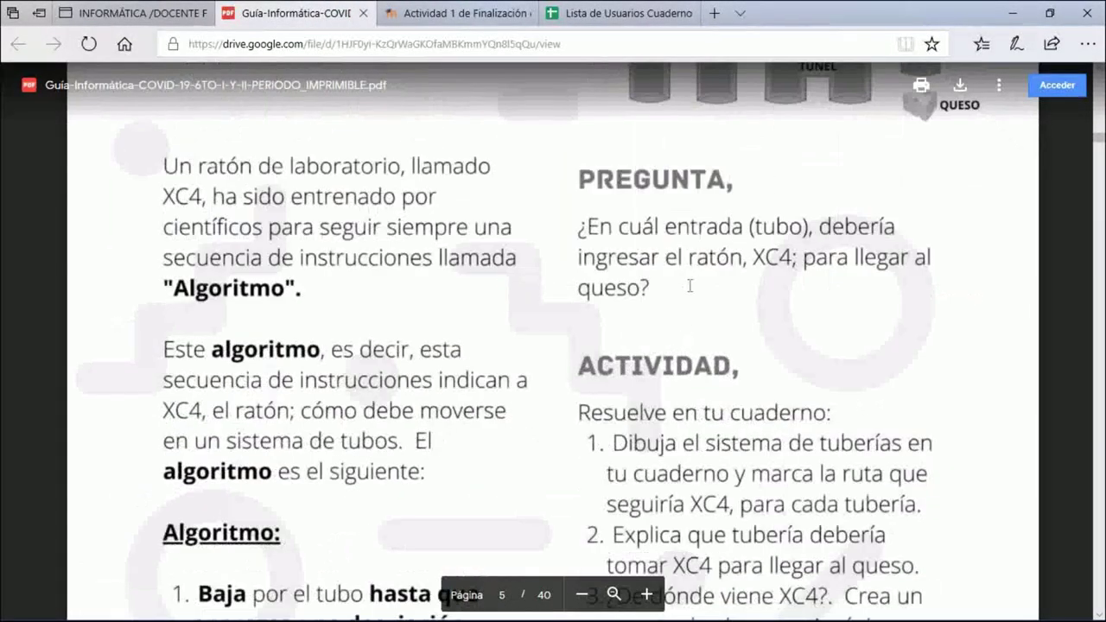
{"action": "scroll", "coordinate": [691, 302], "scroll_direction": "down", "scroll_amount": 1}
{"action": "scroll", "coordinate": [691, 302], "scroll_direction": "up", "scroll_amount": 3}
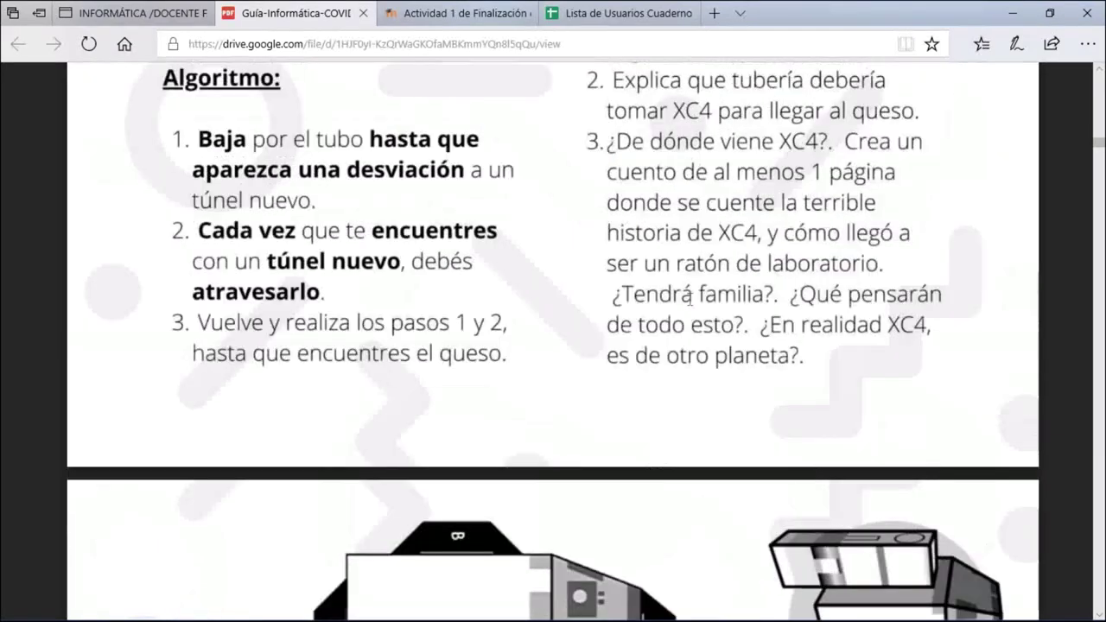
{"action": "left_click", "coordinate": [467, 15]}
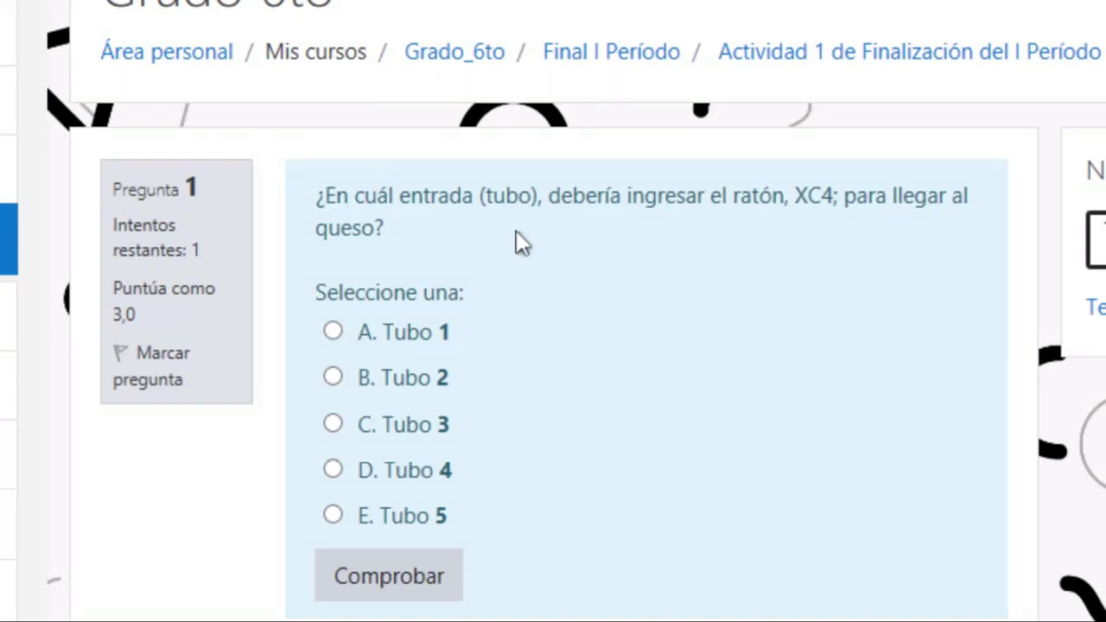
Look over question 1 and its tube options, check the XC4 notebook tasks in the PDF guide, and return to the question.
{"action": "scroll", "coordinate": [501, 233], "scroll_direction": "down", "scroll_amount": 2}
{"action": "scroll", "coordinate": [432, 216], "scroll_direction": "up", "scroll_amount": 2}
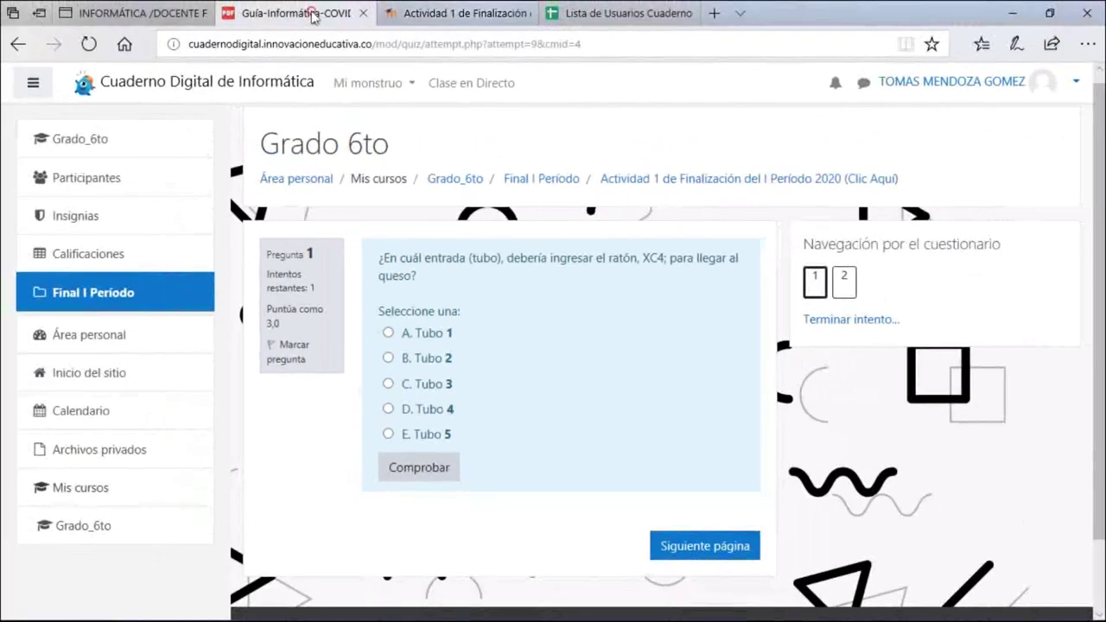
{"action": "left_click", "coordinate": [298, 13]}
{"action": "scroll", "coordinate": [754, 273], "scroll_direction": "down", "scroll_amount": 3}
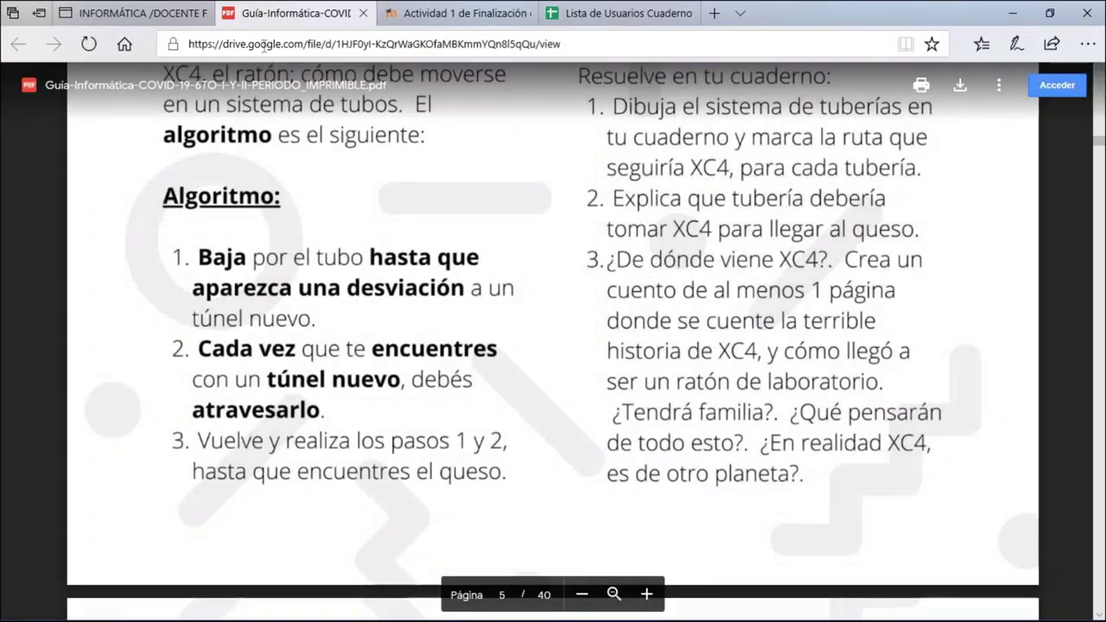
{"action": "left_click", "coordinate": [442, 13]}
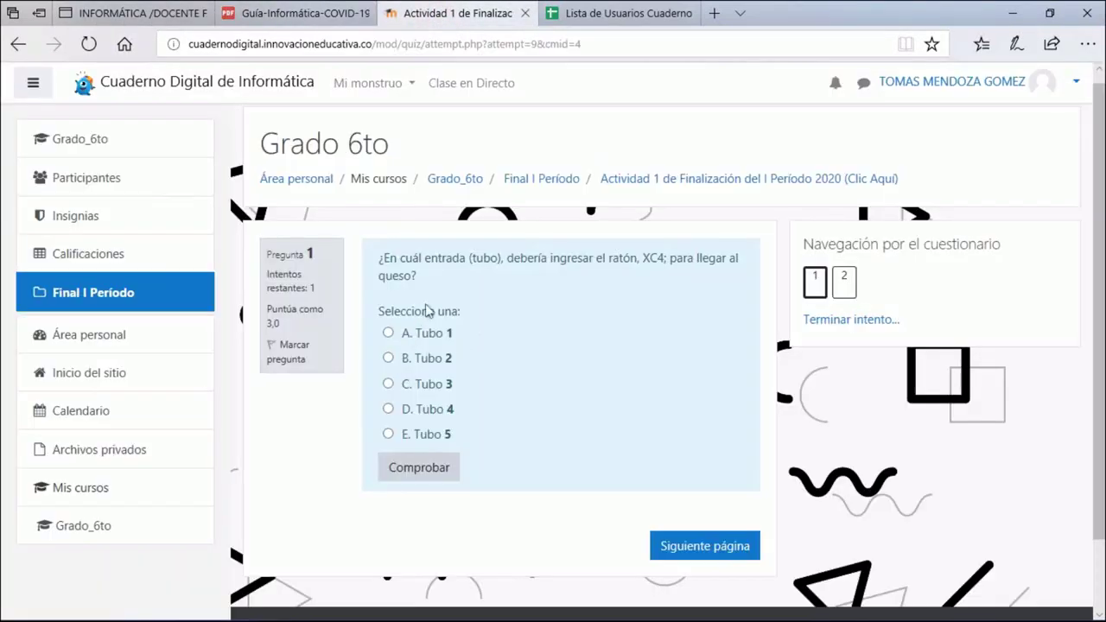
Answer question 1 with E. Tubo 5 and go to the next page of the questionnaire.
{"action": "scroll", "coordinate": [422, 321], "scroll_direction": "down", "scroll_amount": 2}
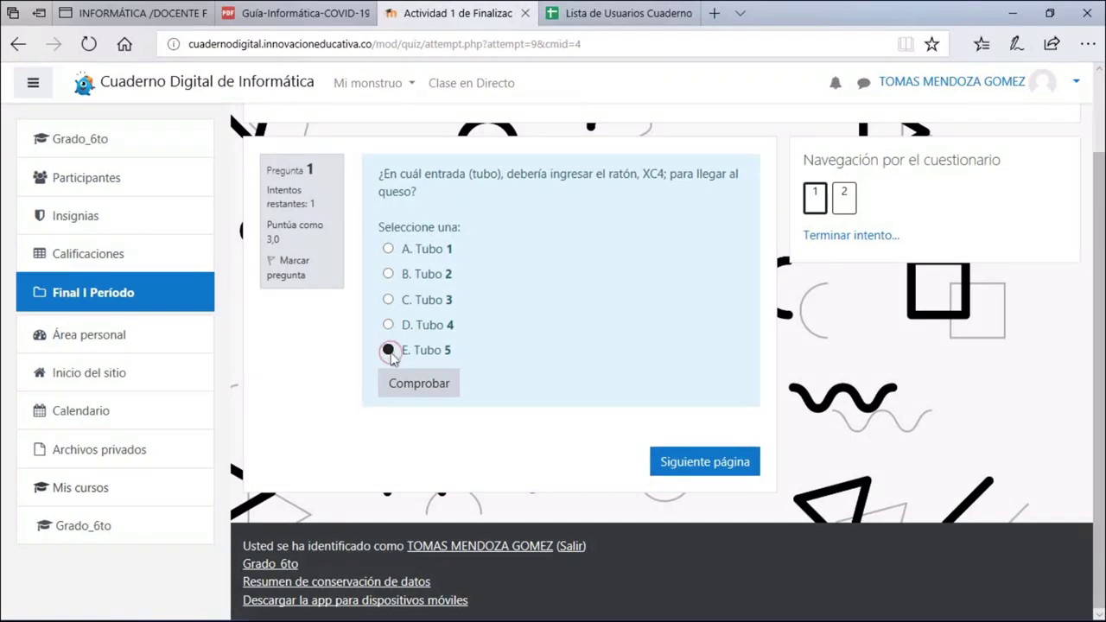
{"action": "left_click", "coordinate": [389, 351]}
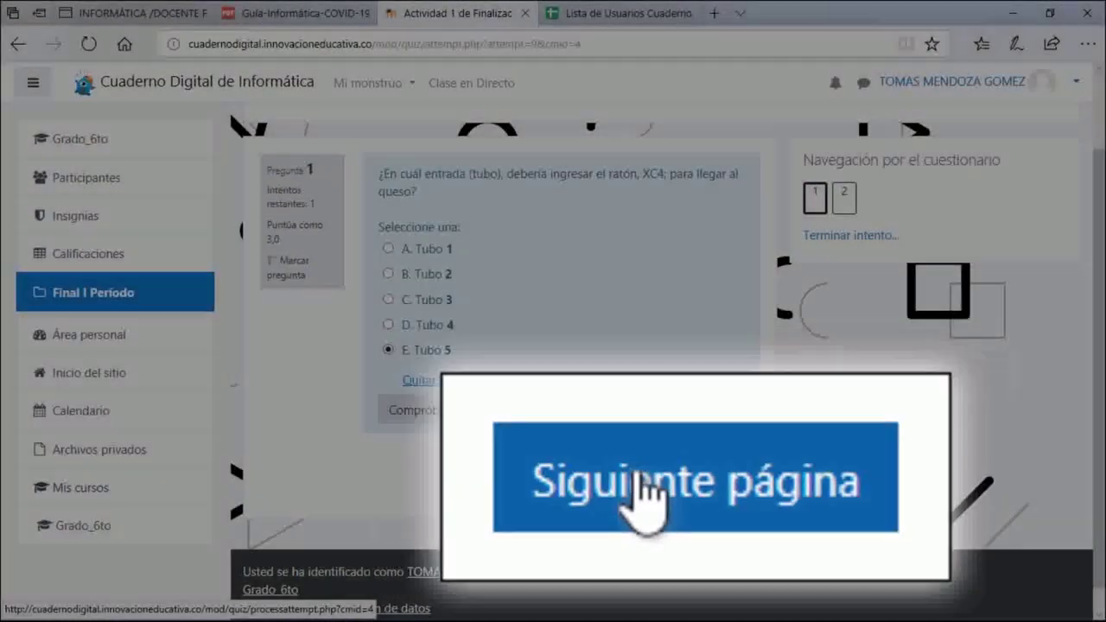
{"action": "left_click", "coordinate": [689, 491]}
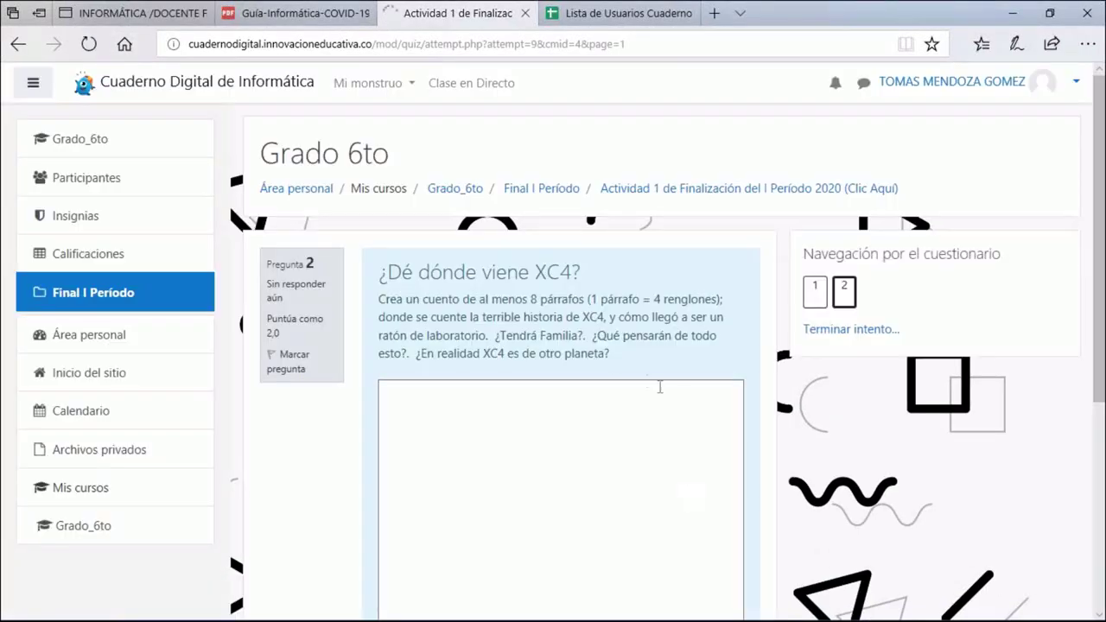
Examine question 2 about where XC4 comes from, its story answer box, and the options below it for ending the attempt.
{"action": "scroll", "coordinate": [507, 309], "scroll_direction": "down", "scroll_amount": 2}
{"action": "scroll", "coordinate": [533, 293], "scroll_direction": "up", "scroll_amount": 1}
{"action": "left_click", "coordinate": [496, 371]}
{"action": "scroll", "coordinate": [496, 370], "scroll_direction": "down", "scroll_amount": 2}
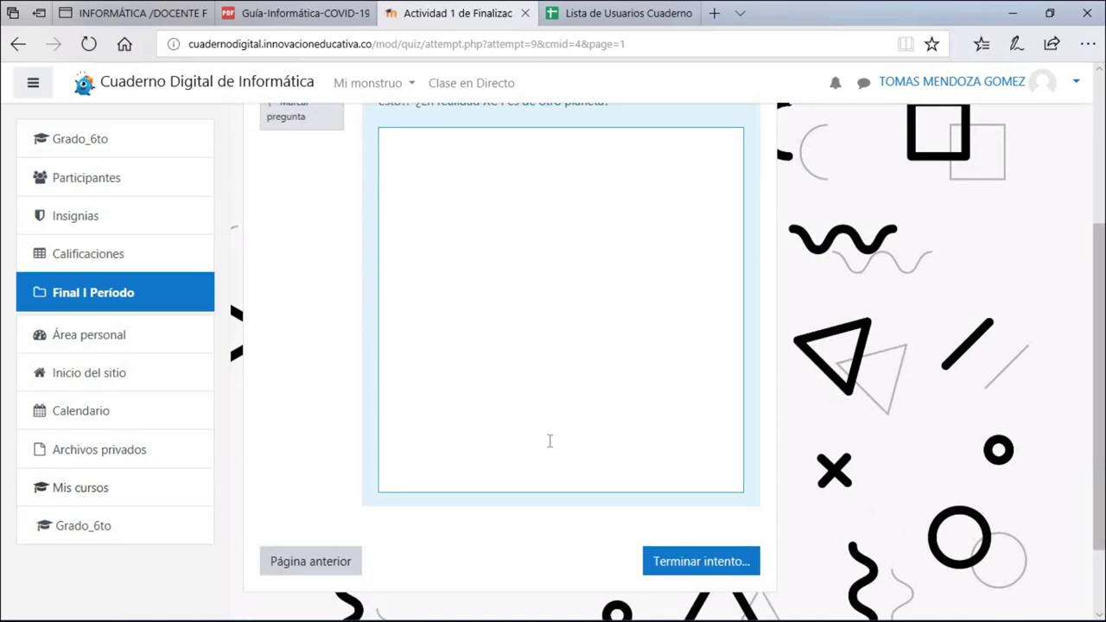
{"action": "scroll", "coordinate": [555, 443], "scroll_direction": "up", "scroll_amount": 1}
{"action": "scroll", "coordinate": [487, 239], "scroll_direction": "up", "scroll_amount": 1}
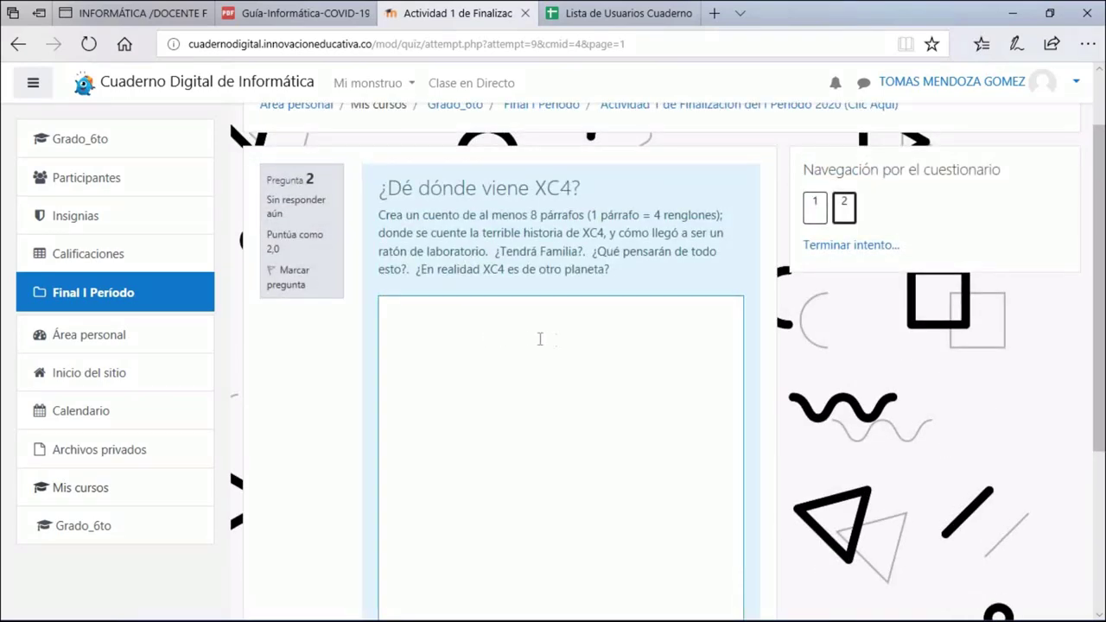
{"action": "scroll", "coordinate": [523, 338], "scroll_direction": "down", "scroll_amount": 3}
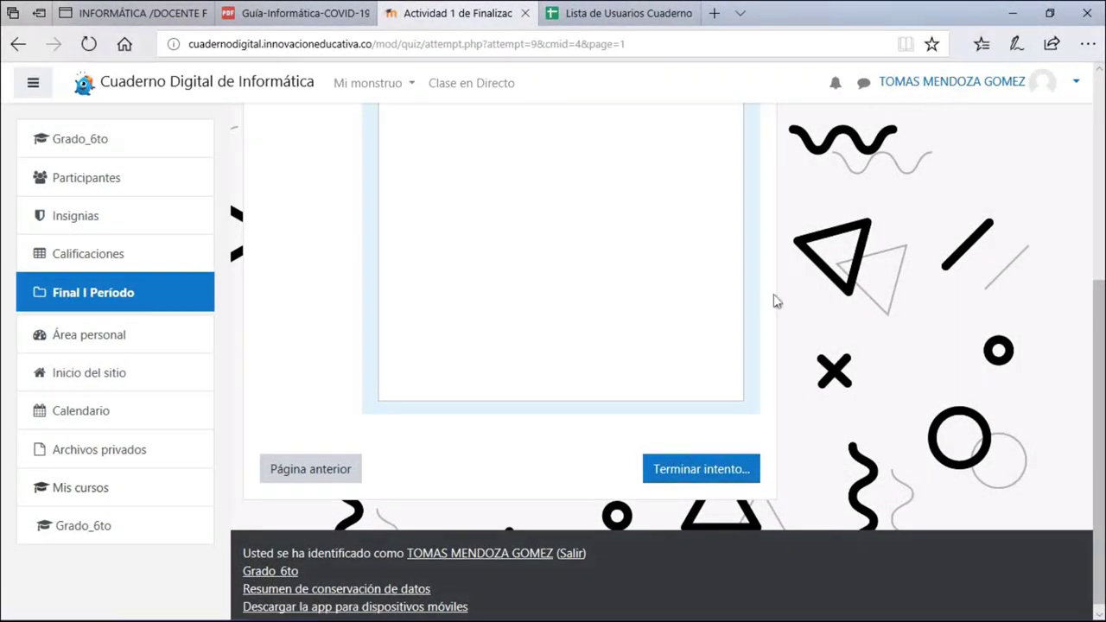
{"action": "scroll", "coordinate": [761, 330], "scroll_direction": "up", "scroll_amount": 5}
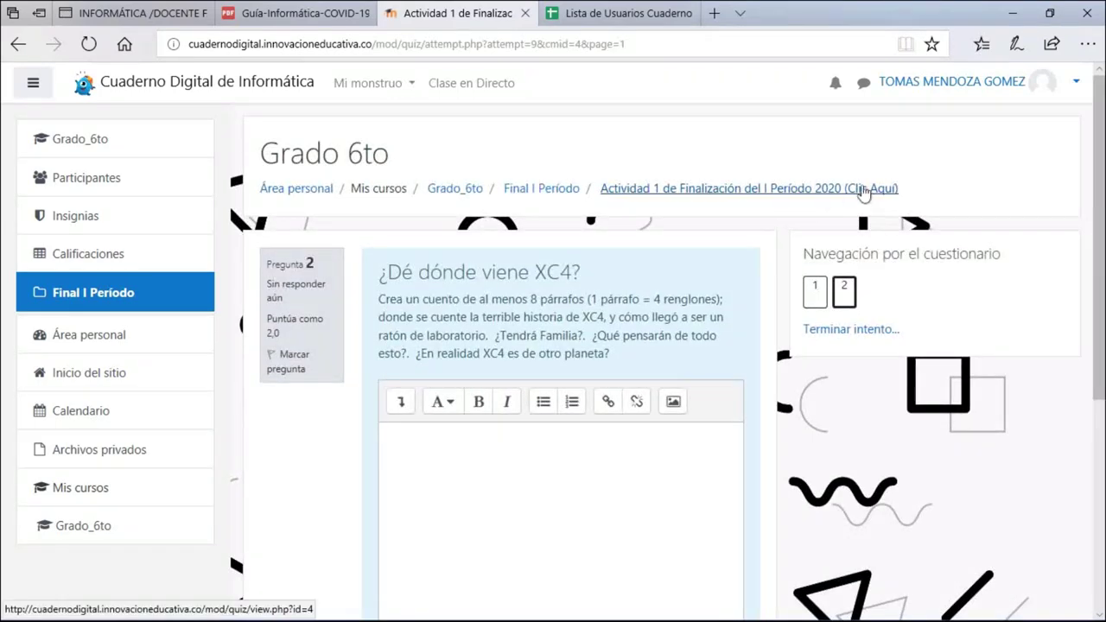
Look over question 2's story instructions and answer box, and check the log-out option in the account options.
{"action": "scroll", "coordinate": [344, 250], "scroll_direction": "down", "scroll_amount": 2}
{"action": "scroll", "coordinate": [329, 286], "scroll_direction": "up", "scroll_amount": 2}
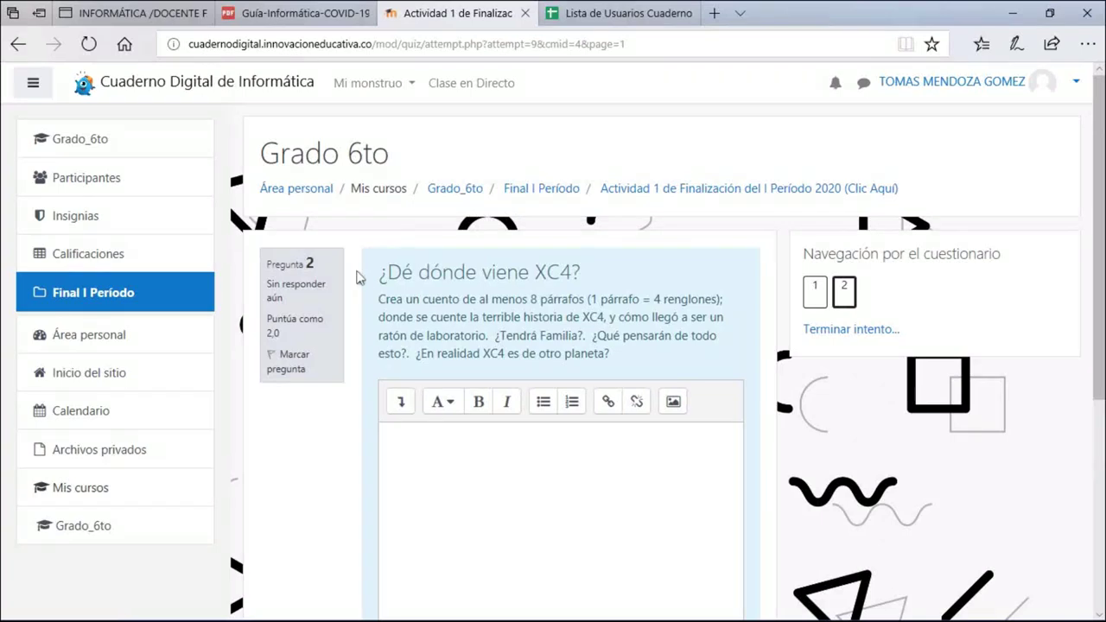
{"action": "scroll", "coordinate": [766, 309], "scroll_direction": "down", "scroll_amount": 2}
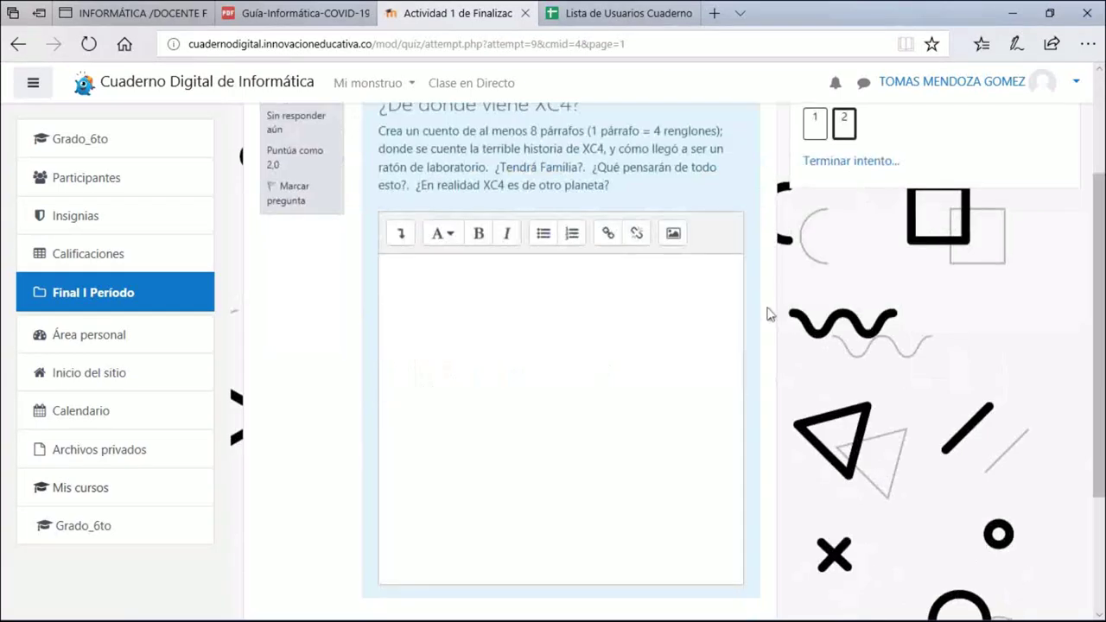
{"action": "scroll", "coordinate": [770, 314], "scroll_direction": "down", "scroll_amount": 2}
{"action": "scroll", "coordinate": [770, 314], "scroll_direction": "up", "scroll_amount": 4}
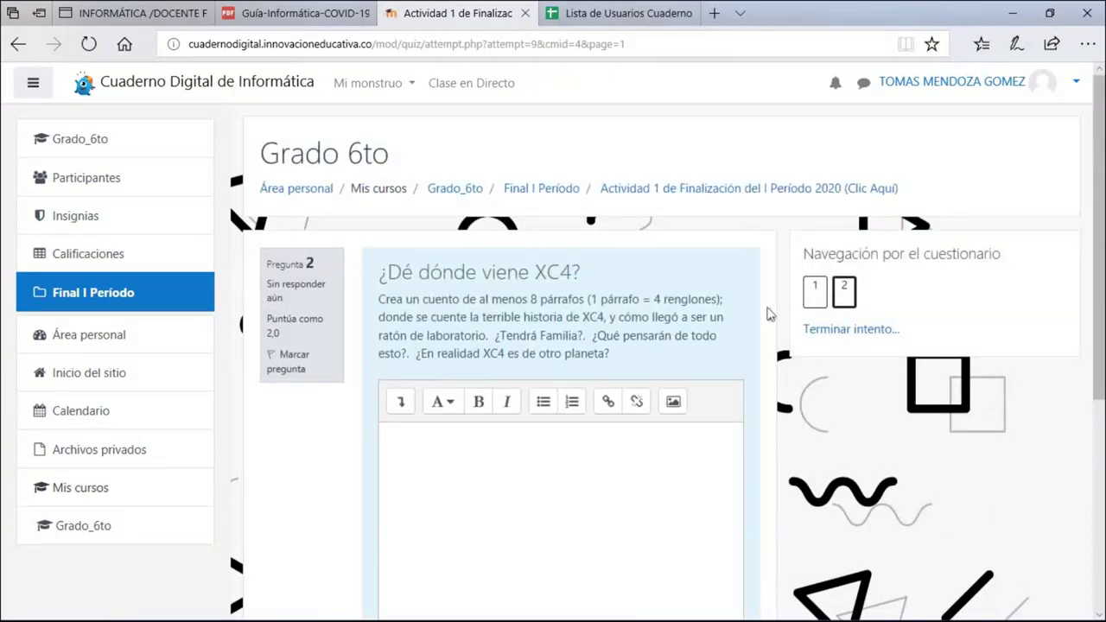
{"action": "scroll", "coordinate": [770, 314], "scroll_direction": "down", "scroll_amount": 4}
{"action": "scroll", "coordinate": [770, 314], "scroll_direction": "up", "scroll_amount": 4}
{"action": "scroll", "coordinate": [769, 314], "scroll_direction": "down", "scroll_amount": 4}
{"action": "scroll", "coordinate": [801, 399], "scroll_direction": "up", "scroll_amount": 4}
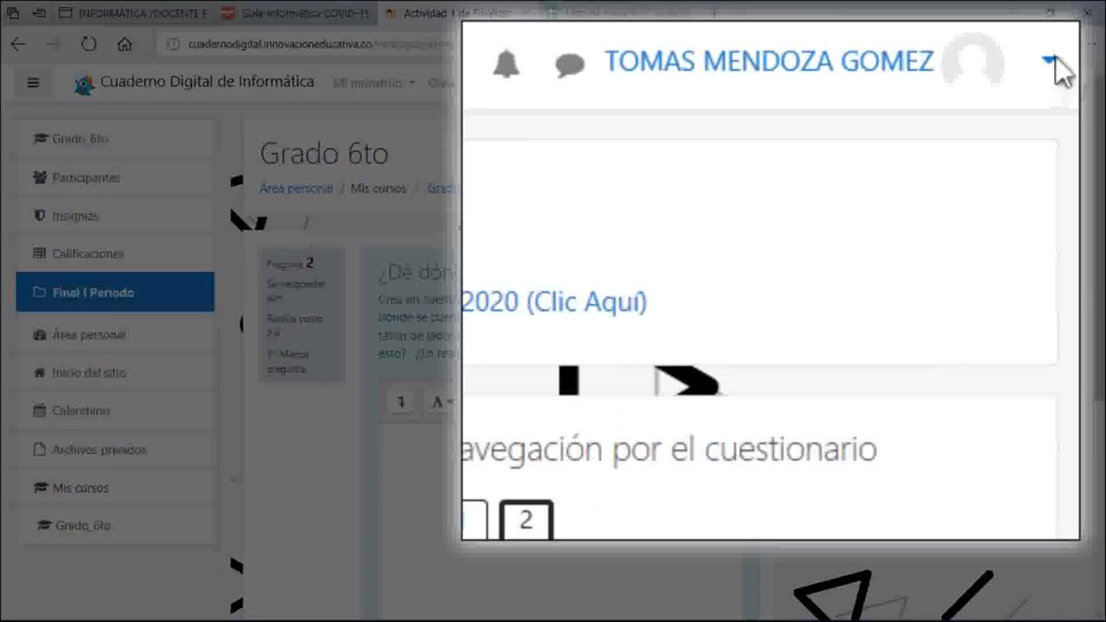
{"action": "left_click", "coordinate": [1074, 85]}
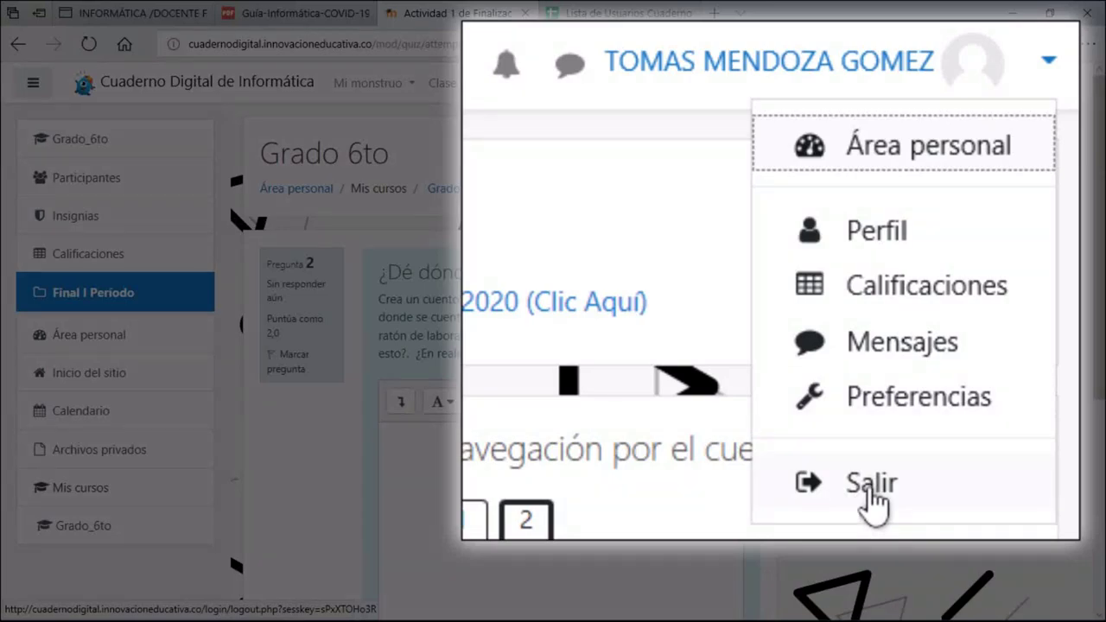
{"action": "key", "text": "Escape"}
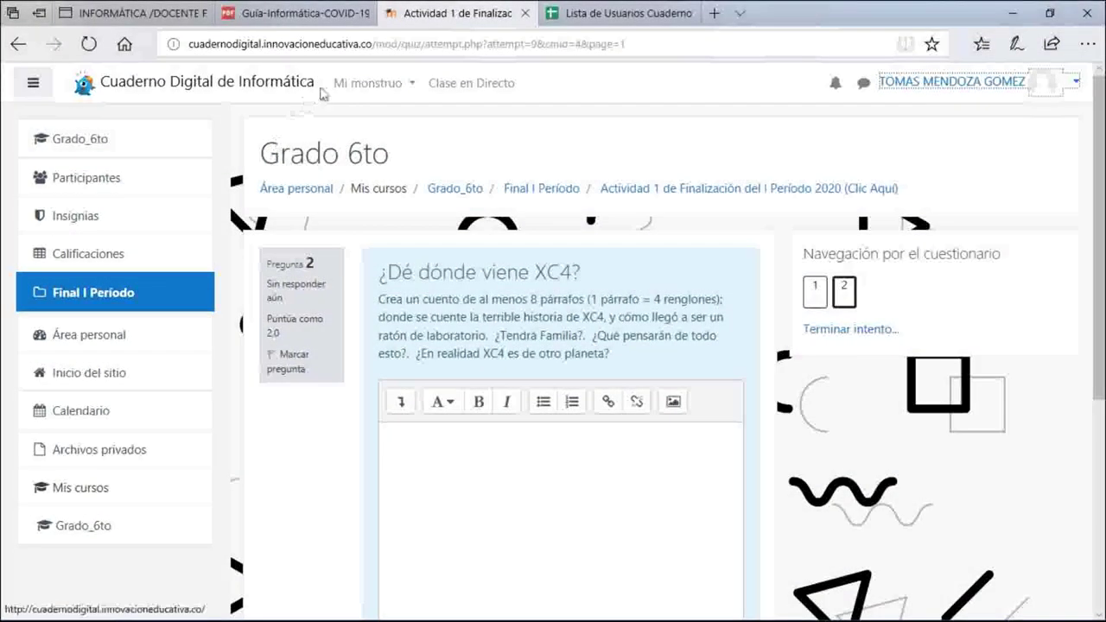
Open the student's own profile and start editing its details.
{"action": "left_click", "coordinate": [1078, 82]}
{"action": "left_click", "coordinate": [1012, 160]}
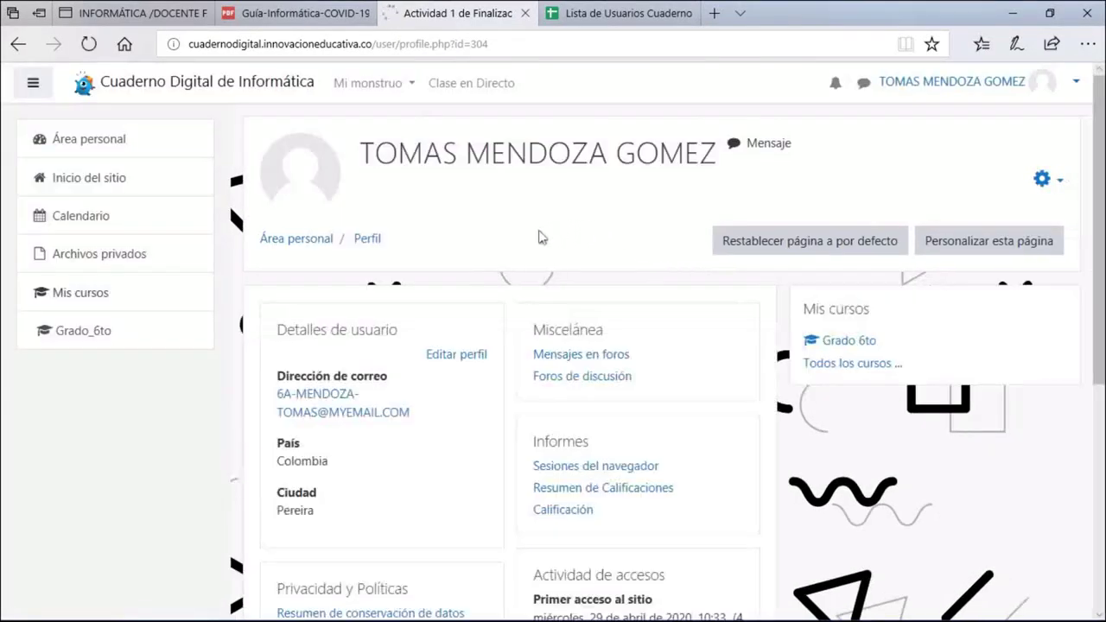
{"action": "scroll", "coordinate": [461, 262], "scroll_direction": "down", "scroll_amount": 2}
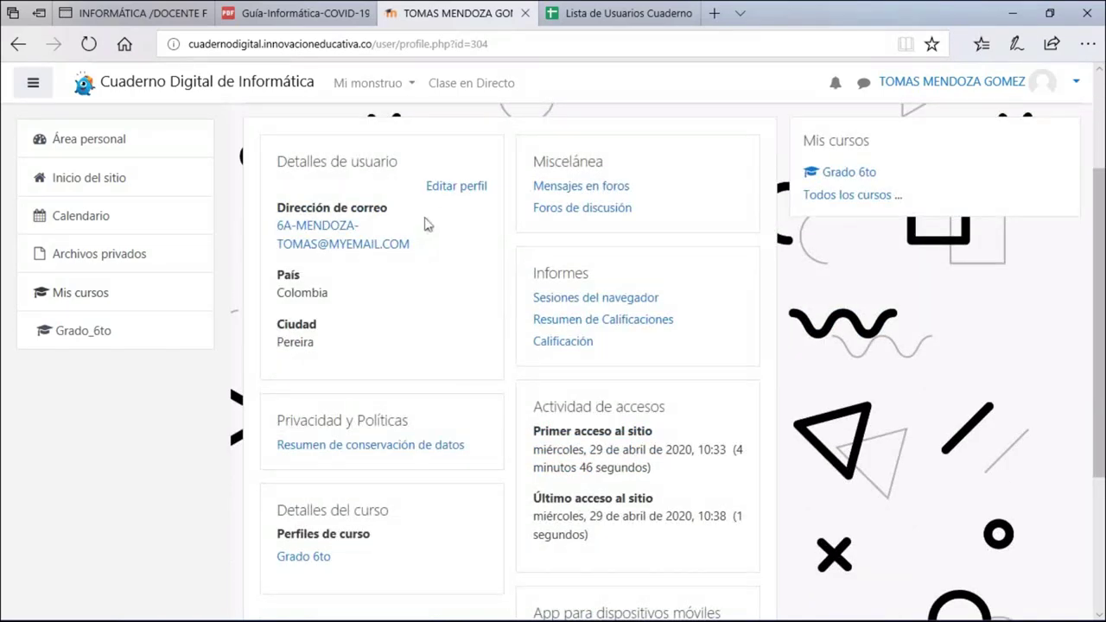
{"action": "left_click", "coordinate": [457, 189]}
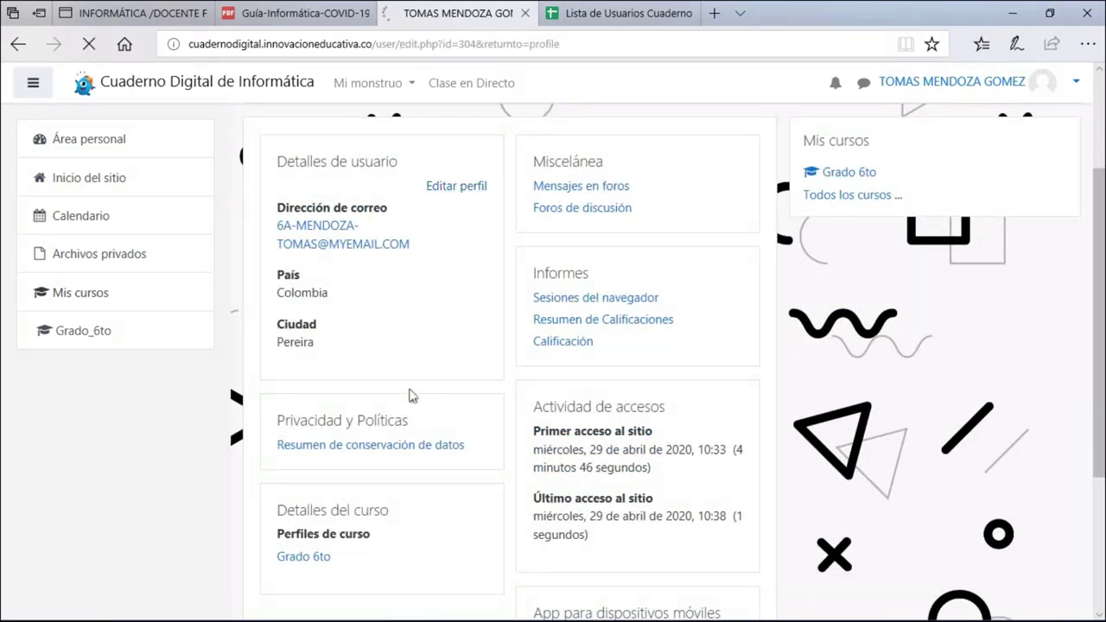
Try to add the heart with a top hat as the new profile picture and update the personal information, and return to the form.
{"action": "scroll", "coordinate": [428, 320], "scroll_direction": "down", "scroll_amount": 10}
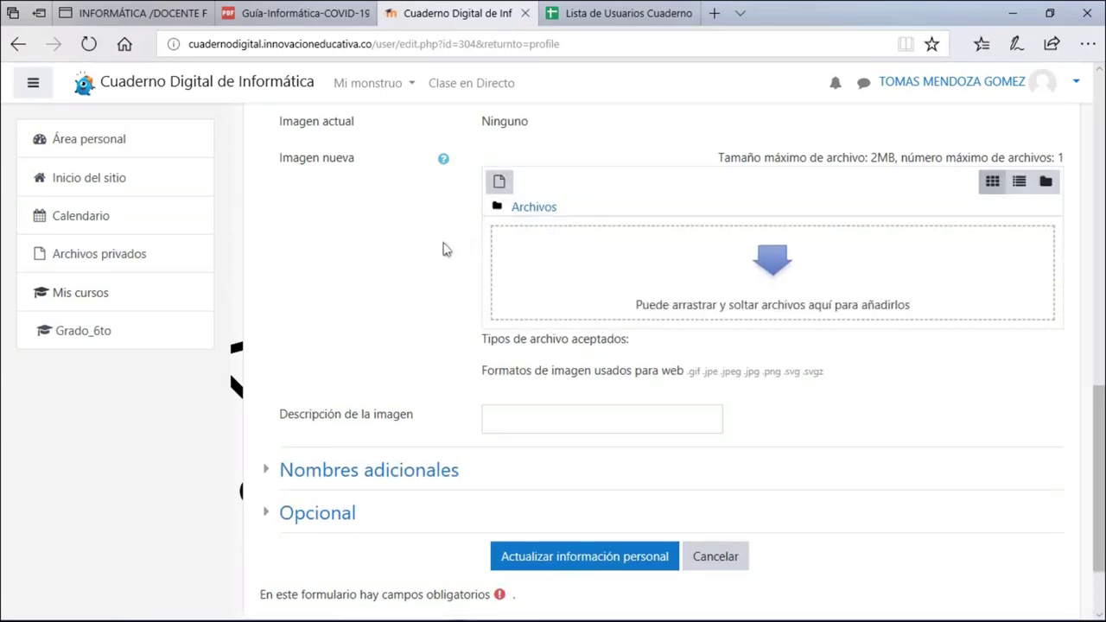
{"action": "key", "text": "super+e"}
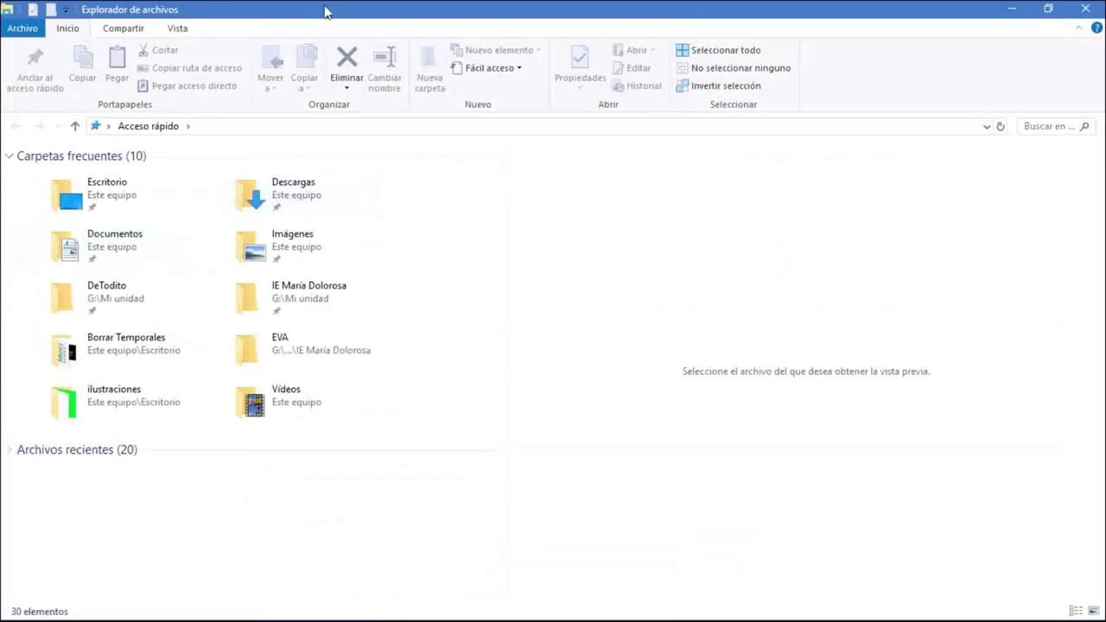
{"action": "key", "text": "alt+Tab"}
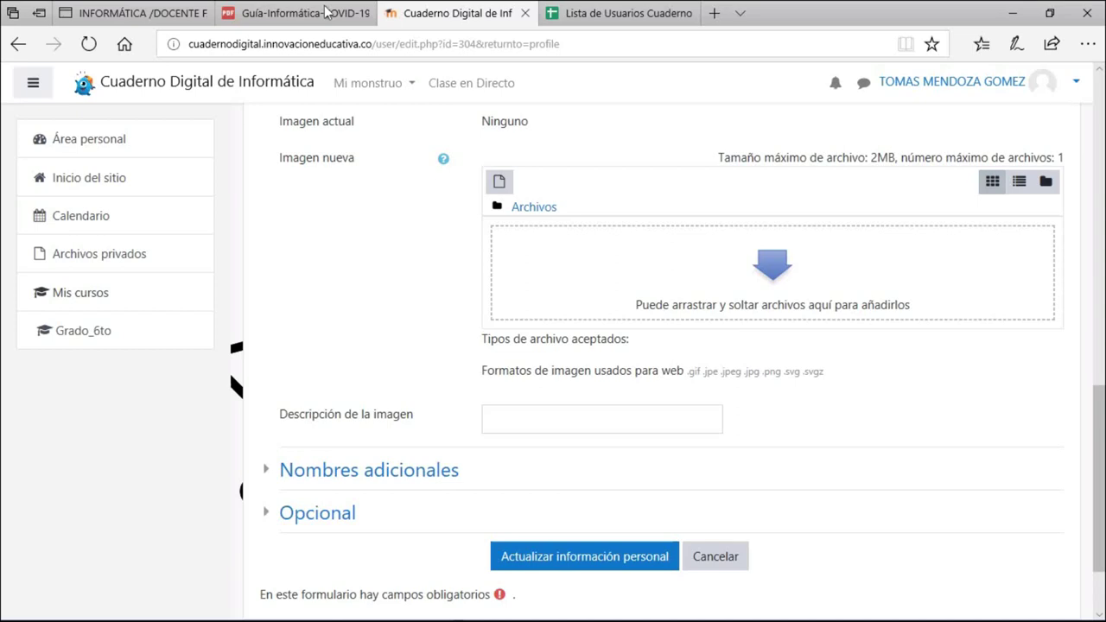
{"action": "left_click_drag", "start_coordinate": [5, 311], "coordinate": [571, 306]}
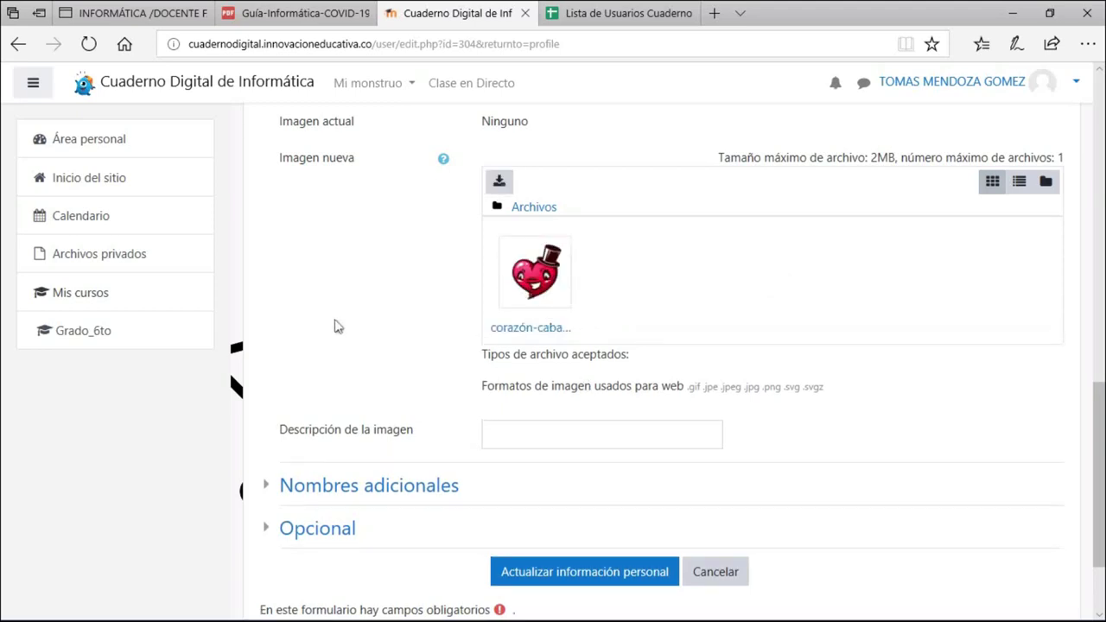
{"action": "scroll", "coordinate": [632, 470], "scroll_direction": "down", "scroll_amount": 3}
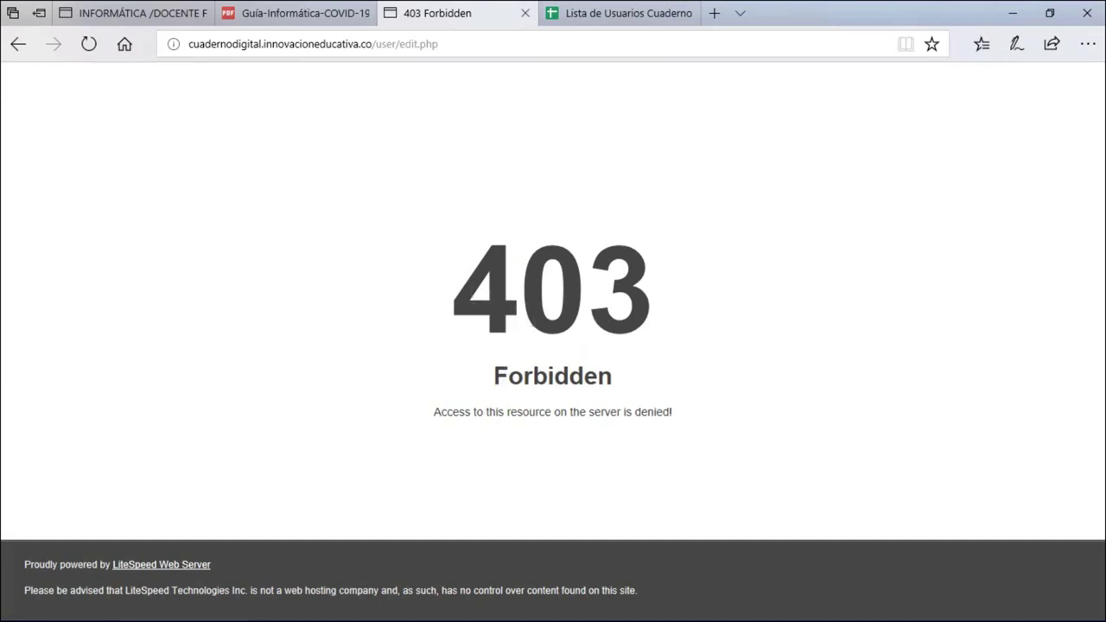
{"action": "left_click", "coordinate": [22, 50]}
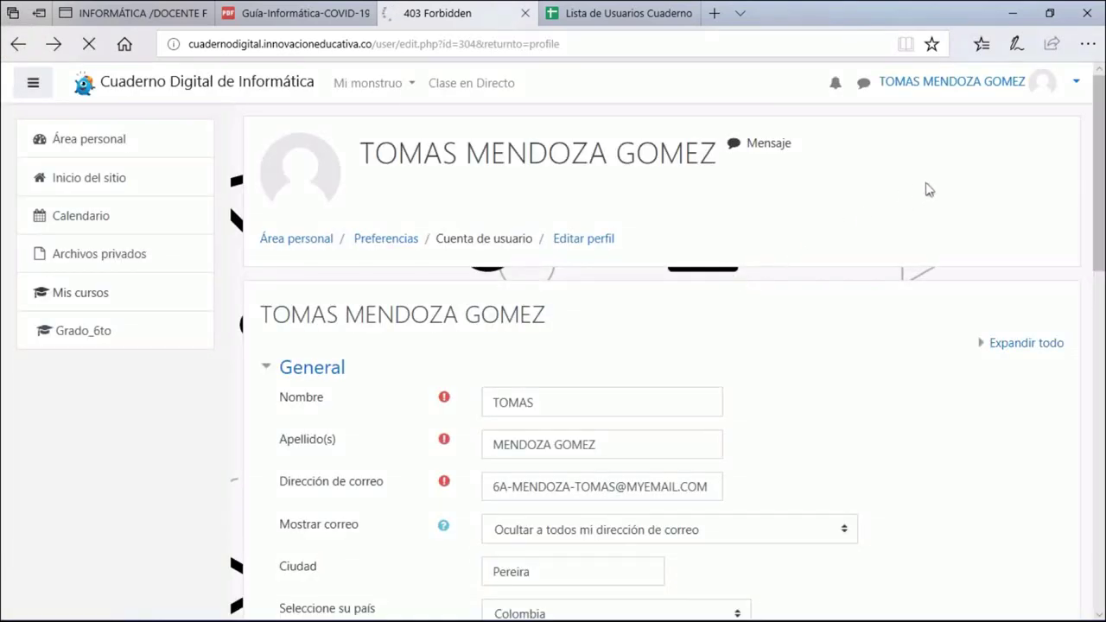
Return to the Área personal, open the Grado 6to course and bring up its Actividad 1 link.
{"action": "left_click", "coordinate": [1075, 84]}
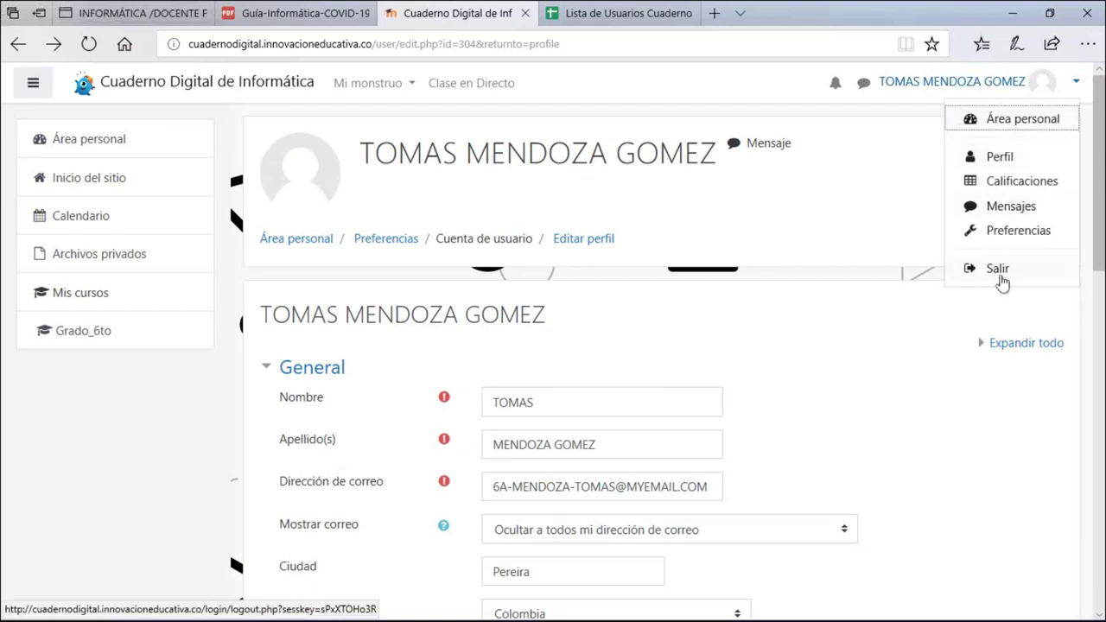
{"action": "left_click", "coordinate": [610, 119]}
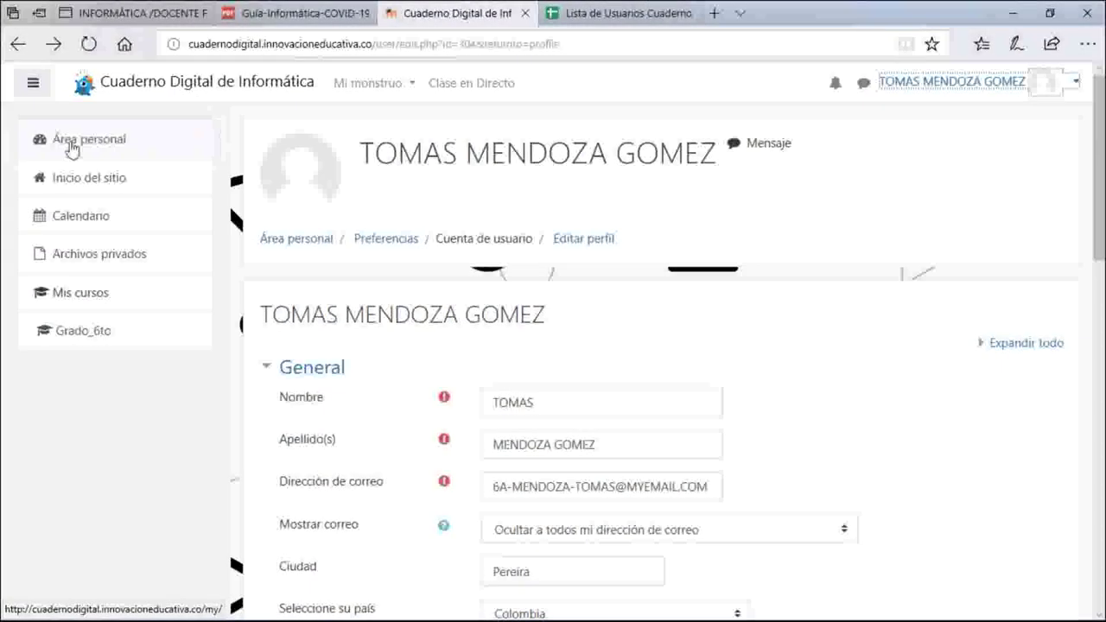
{"action": "left_click", "coordinate": [72, 146]}
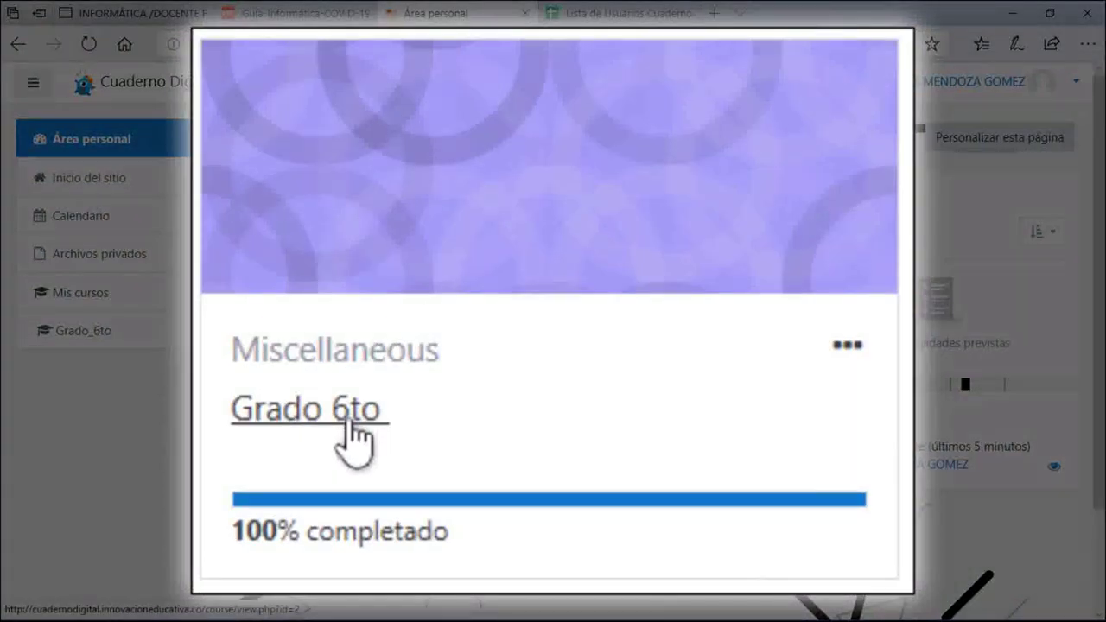
{"action": "left_click", "coordinate": [351, 423]}
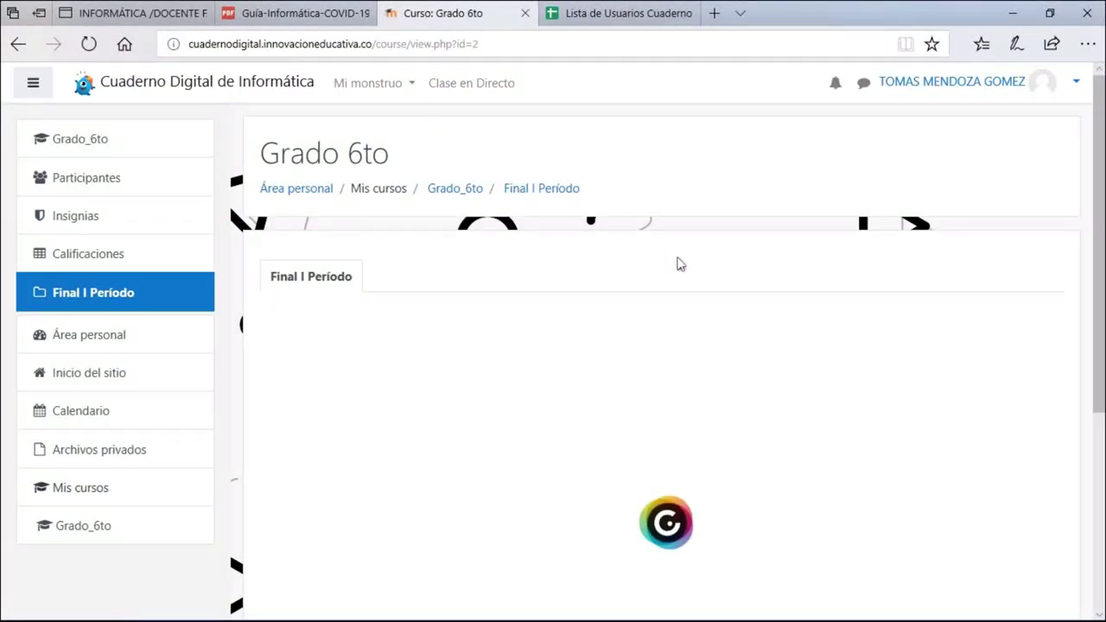
{"action": "scroll", "coordinate": [678, 264], "scroll_direction": "down", "scroll_amount": 2}
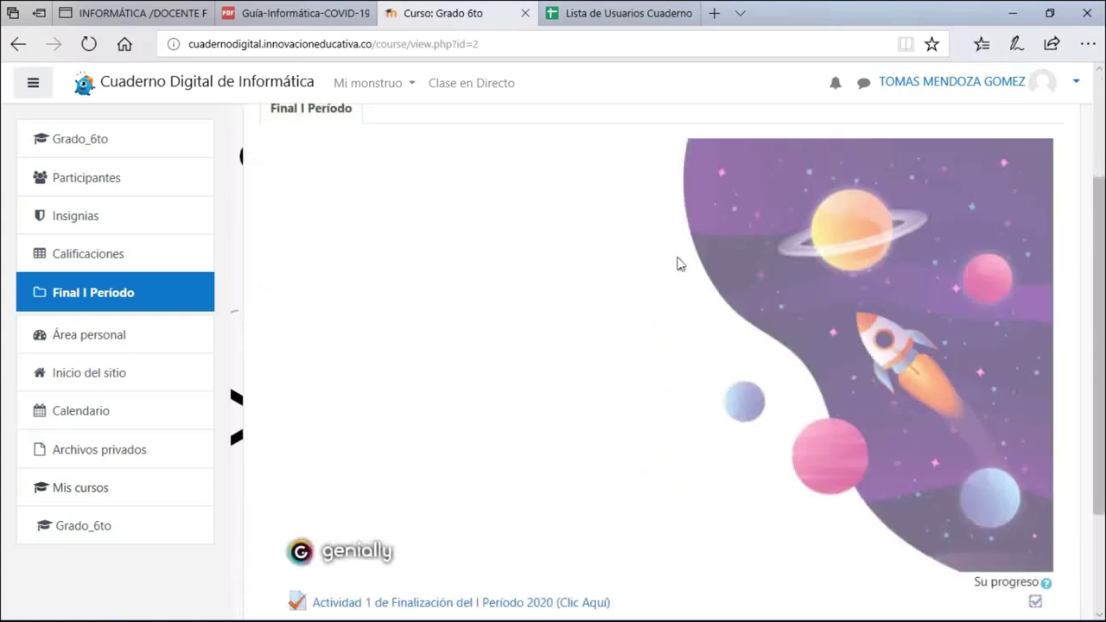
{"action": "scroll", "coordinate": [680, 264], "scroll_direction": "down", "scroll_amount": 2}
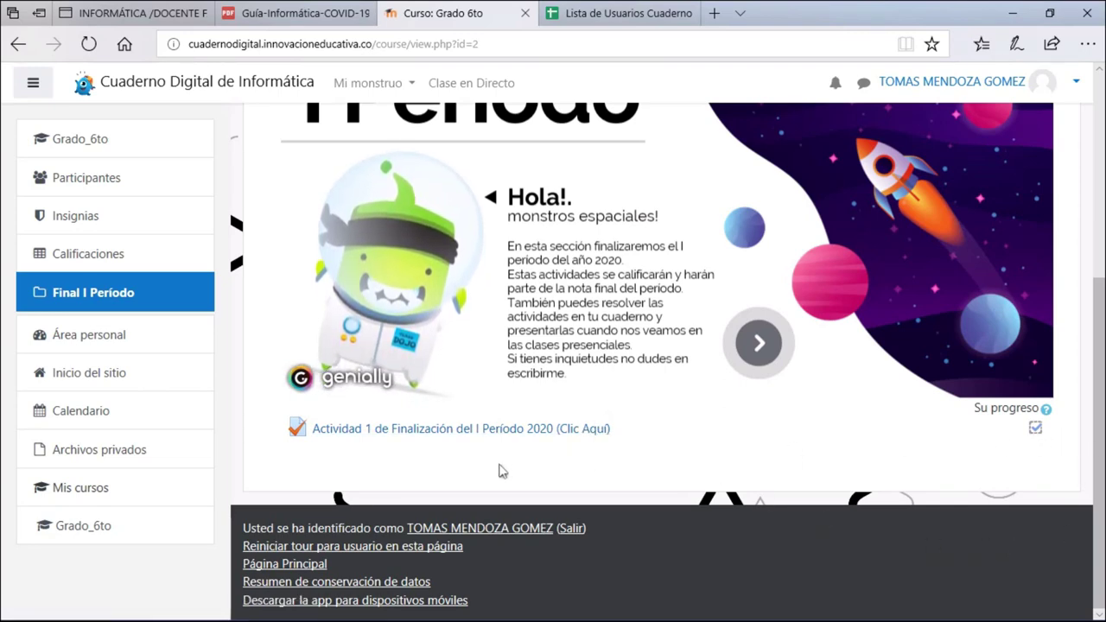
Log out of the digital notebook and return to its home page after checking the PDF guide and the teacher's website.
{"action": "left_click", "coordinate": [1041, 82]}
{"action": "left_click", "coordinate": [994, 267]}
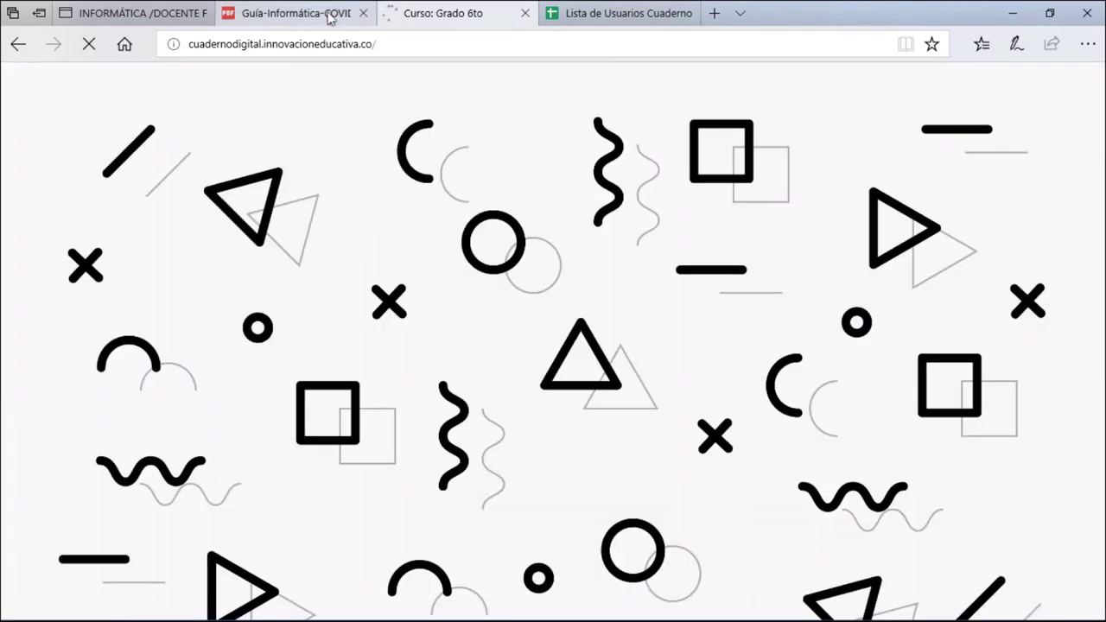
{"action": "left_click", "coordinate": [328, 16]}
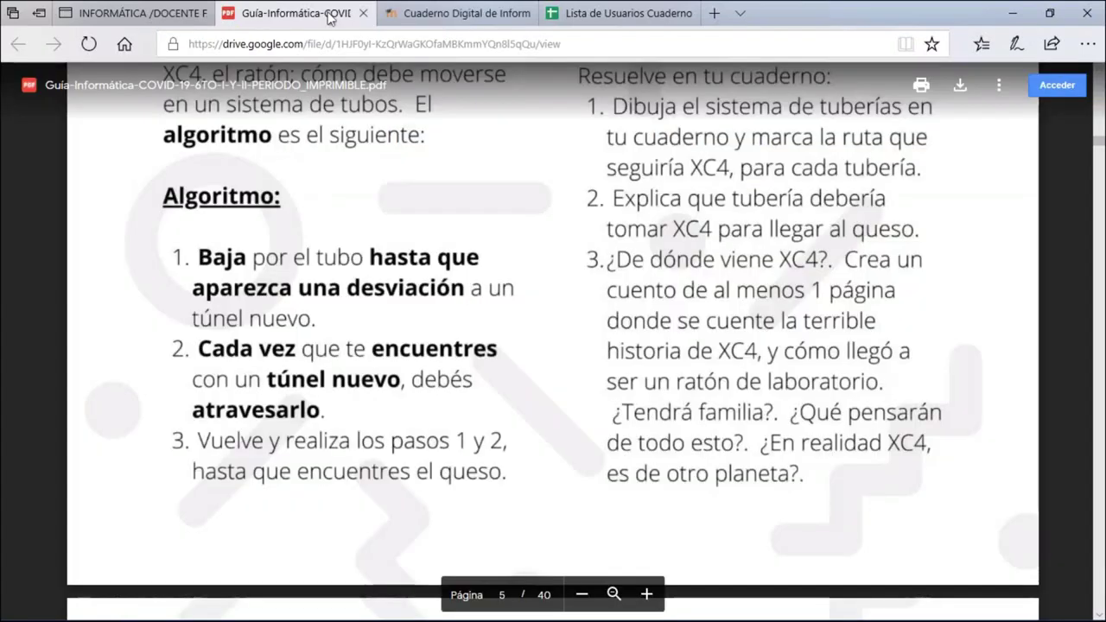
{"action": "left_click", "coordinate": [130, 13]}
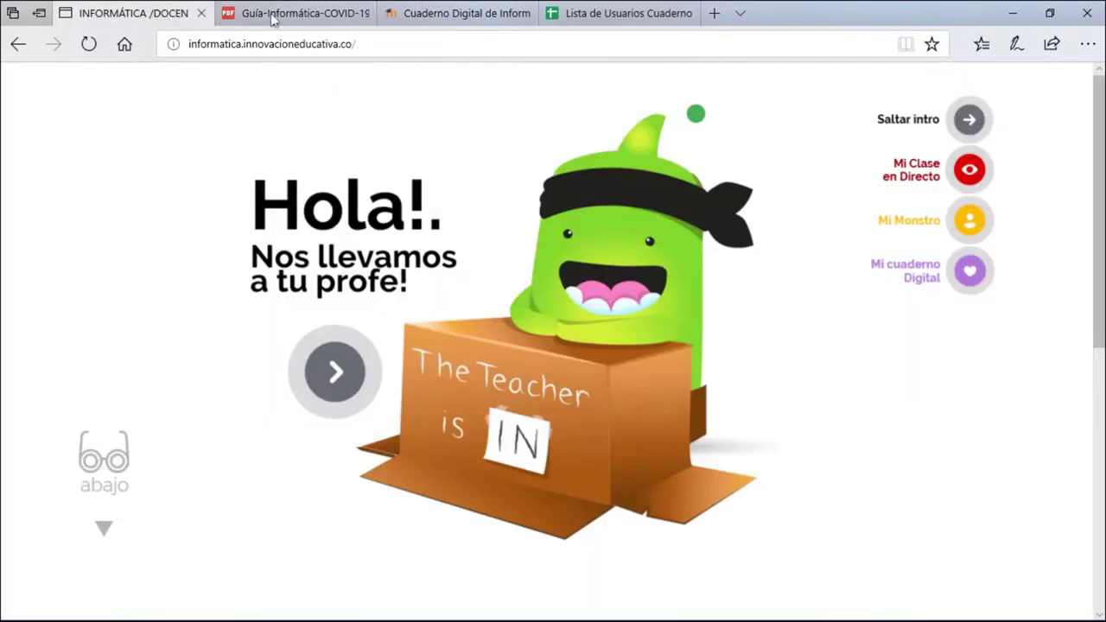
{"action": "left_click", "coordinate": [416, 10]}
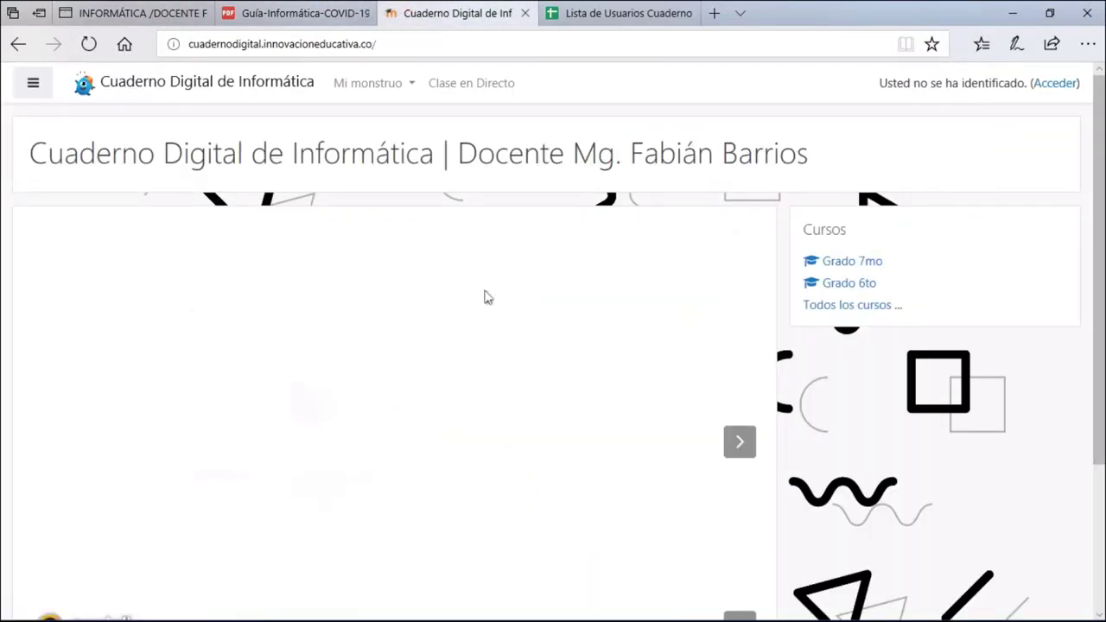
Go back to the PDF guide and return to its first page, Instrucciones Iniciales.
{"action": "left_click", "coordinate": [330, 17]}
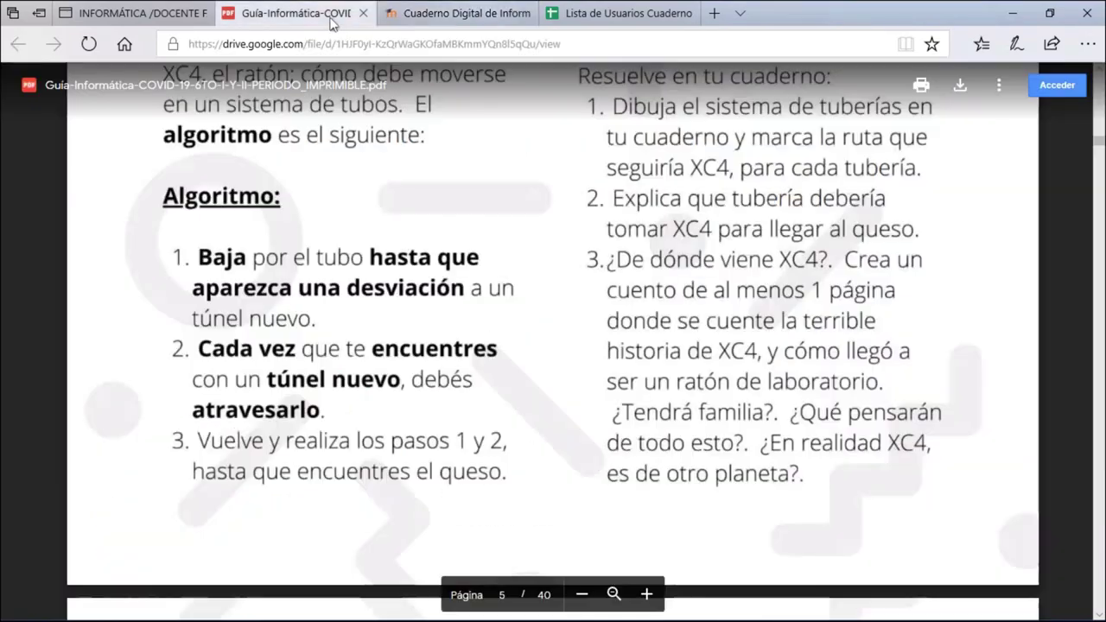
{"action": "scroll", "coordinate": [531, 277], "scroll_direction": "up", "scroll_amount": 10}
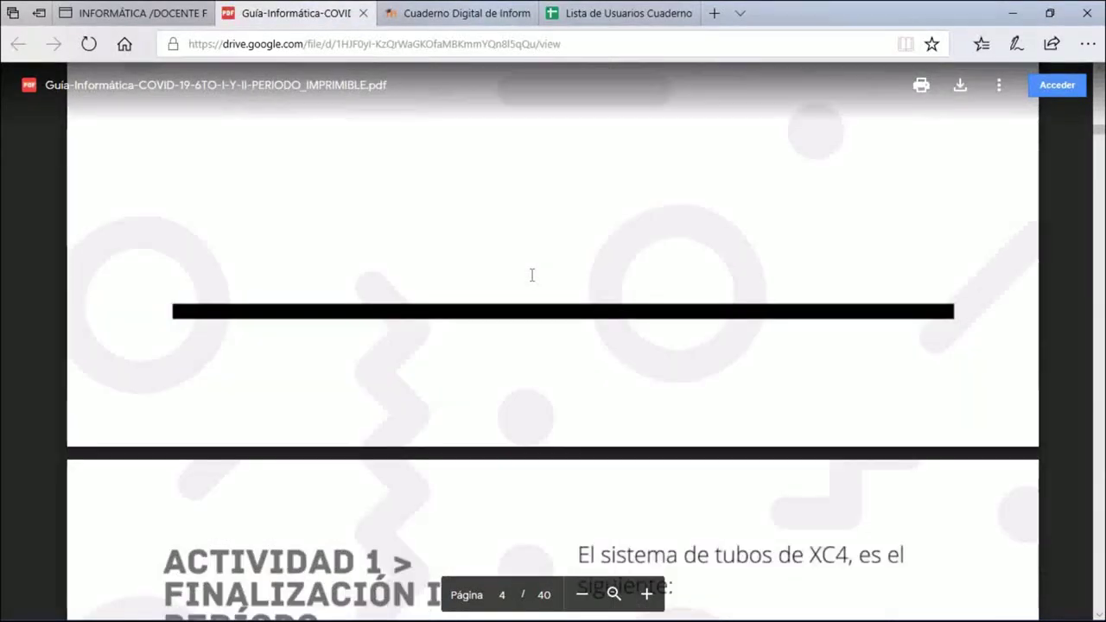
{"action": "scroll", "coordinate": [532, 275], "scroll_direction": "up", "scroll_amount": 20}
{"action": "scroll", "coordinate": [532, 274], "scroll_direction": "up", "scroll_amount": 15}
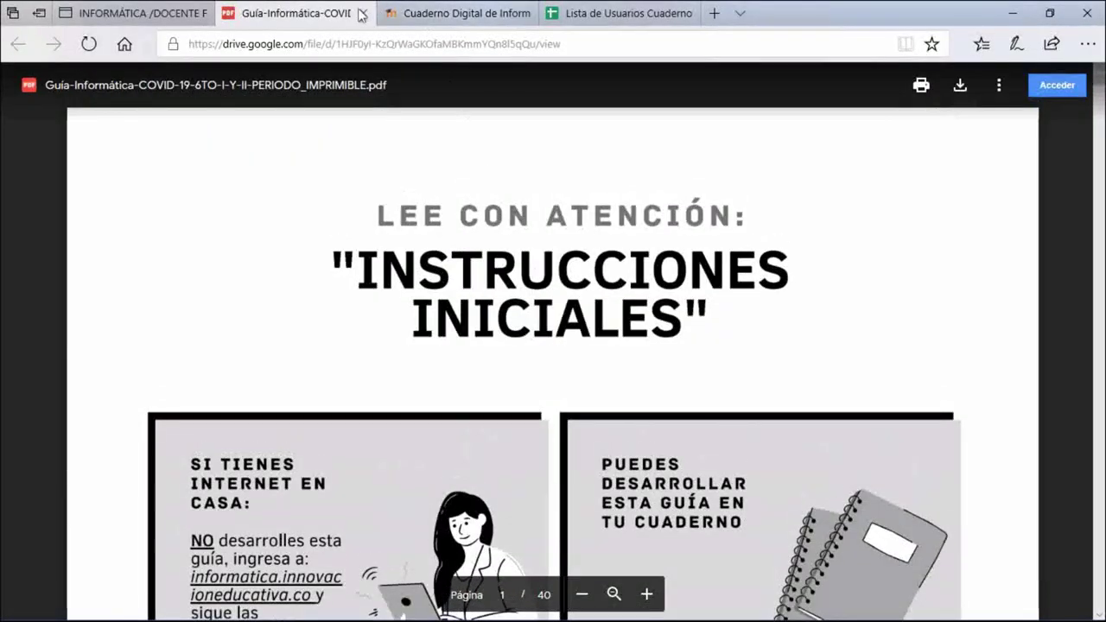
Close the Lista de Usuarios Cuaderno Digital spreadsheet and look over the digital notebook's home page.
{"action": "left_click", "coordinate": [484, 15]}
{"action": "left_click", "coordinate": [602, 19]}
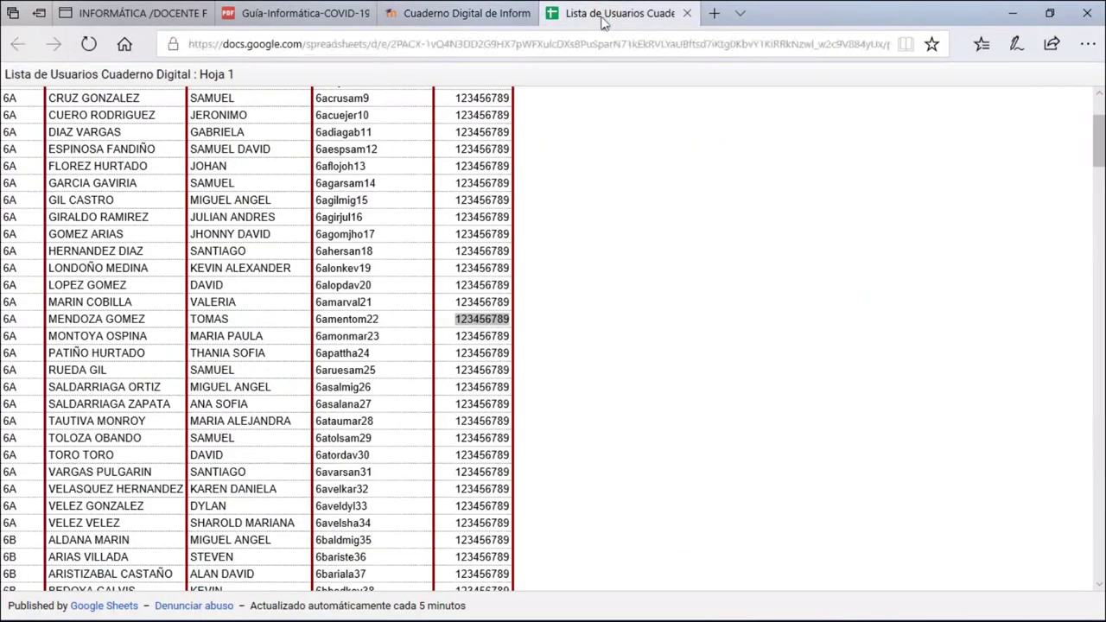
{"action": "left_click", "coordinate": [687, 13]}
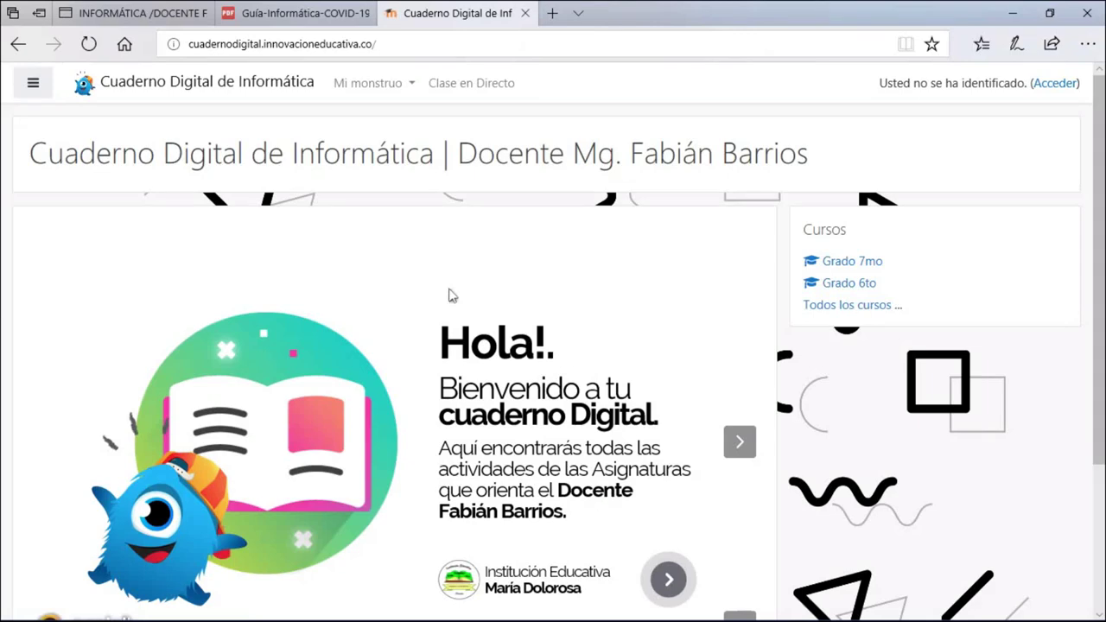
{"action": "scroll", "coordinate": [448, 296], "scroll_direction": "down", "scroll_amount": 2}
{"action": "scroll", "coordinate": [346, 259], "scroll_direction": "up", "scroll_amount": 2}
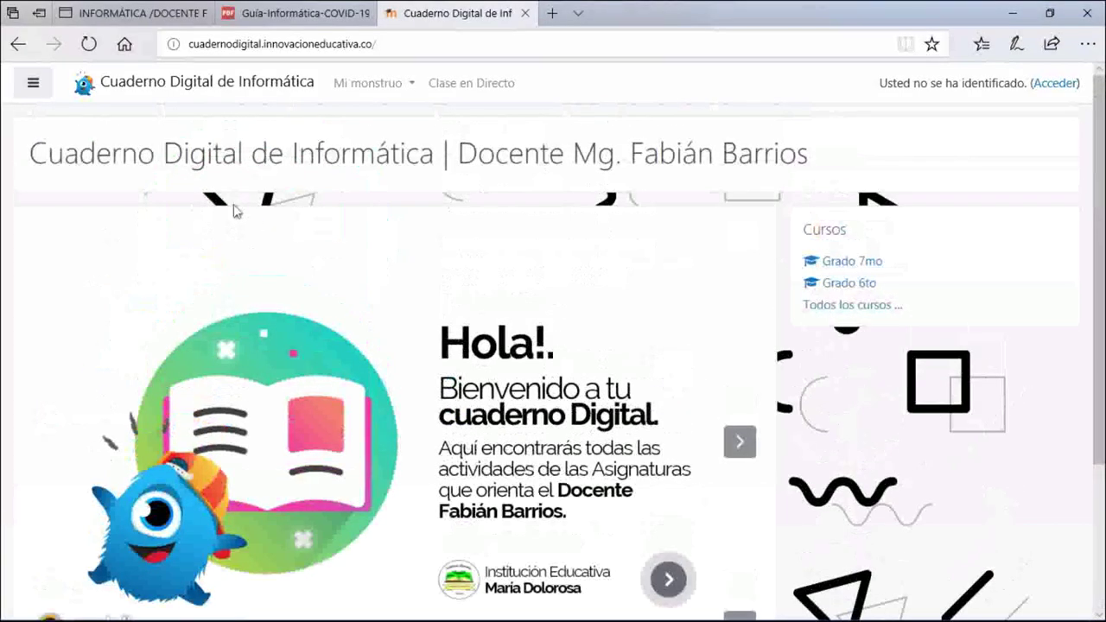